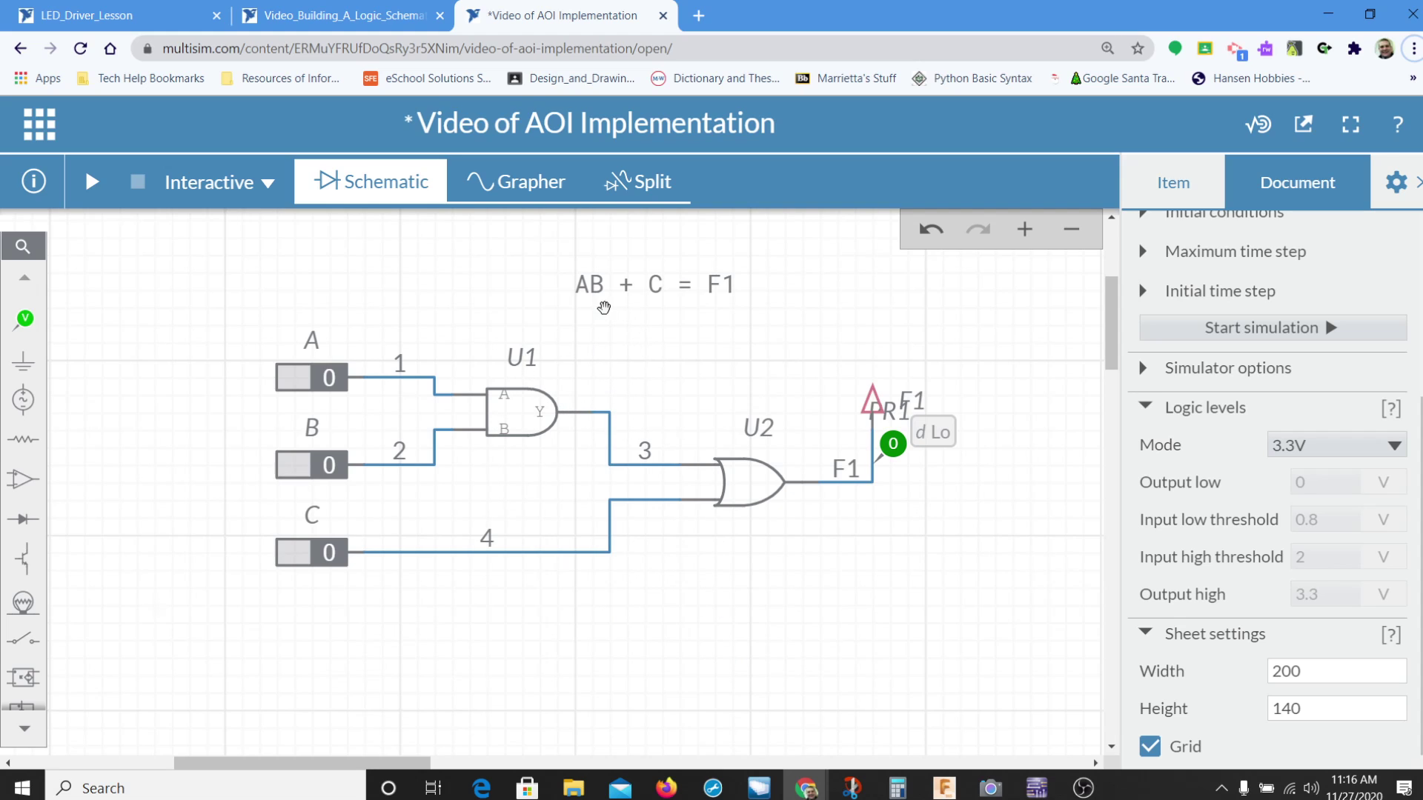
# - Switch to the desktop Multisim schematic for AB + C = F1 to review it, and then to the Tinkercad breadboard design
pyautogui.hotkey('alt', 'Tab')
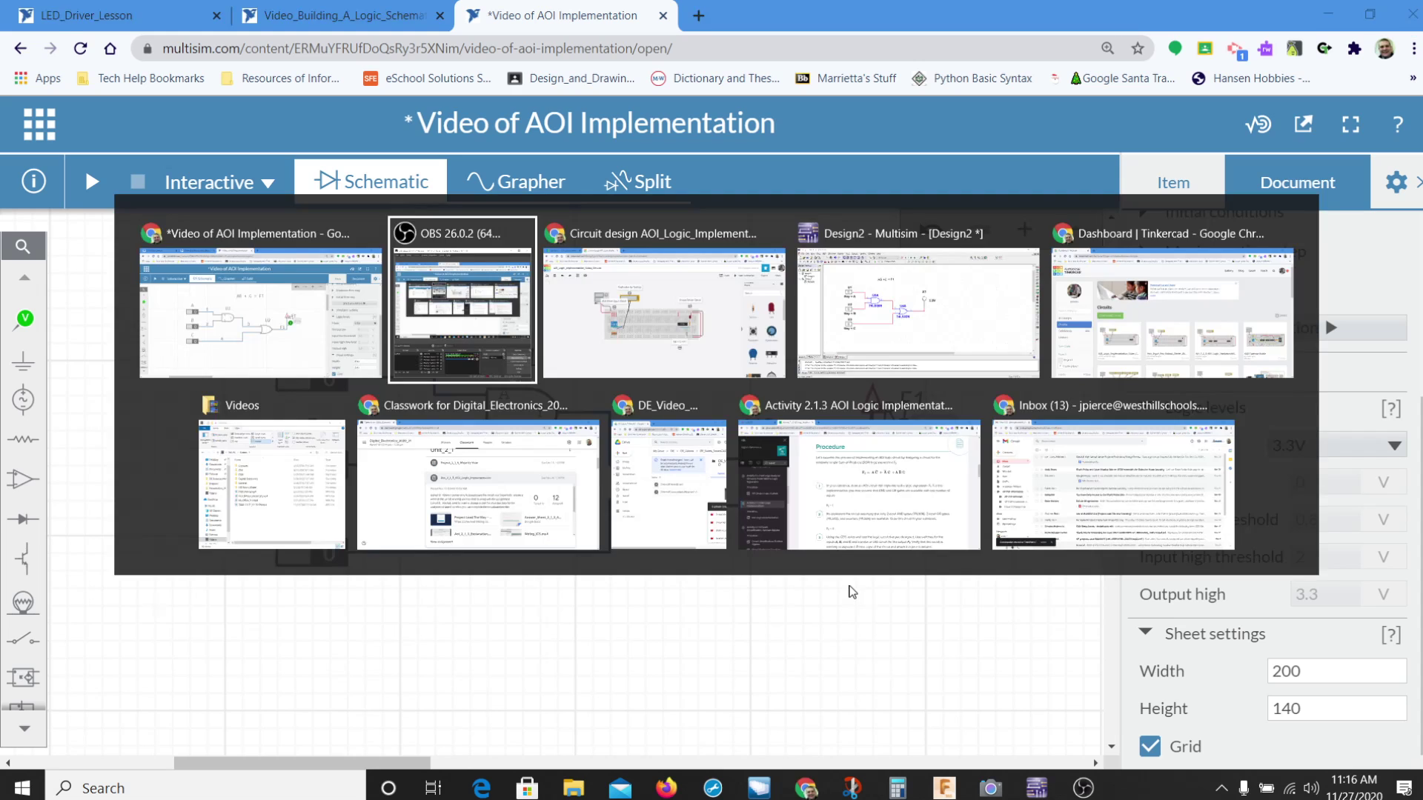
pyautogui.hotkey('alt', 'Tab')
pyautogui.hotkey('alt', 'Tab')
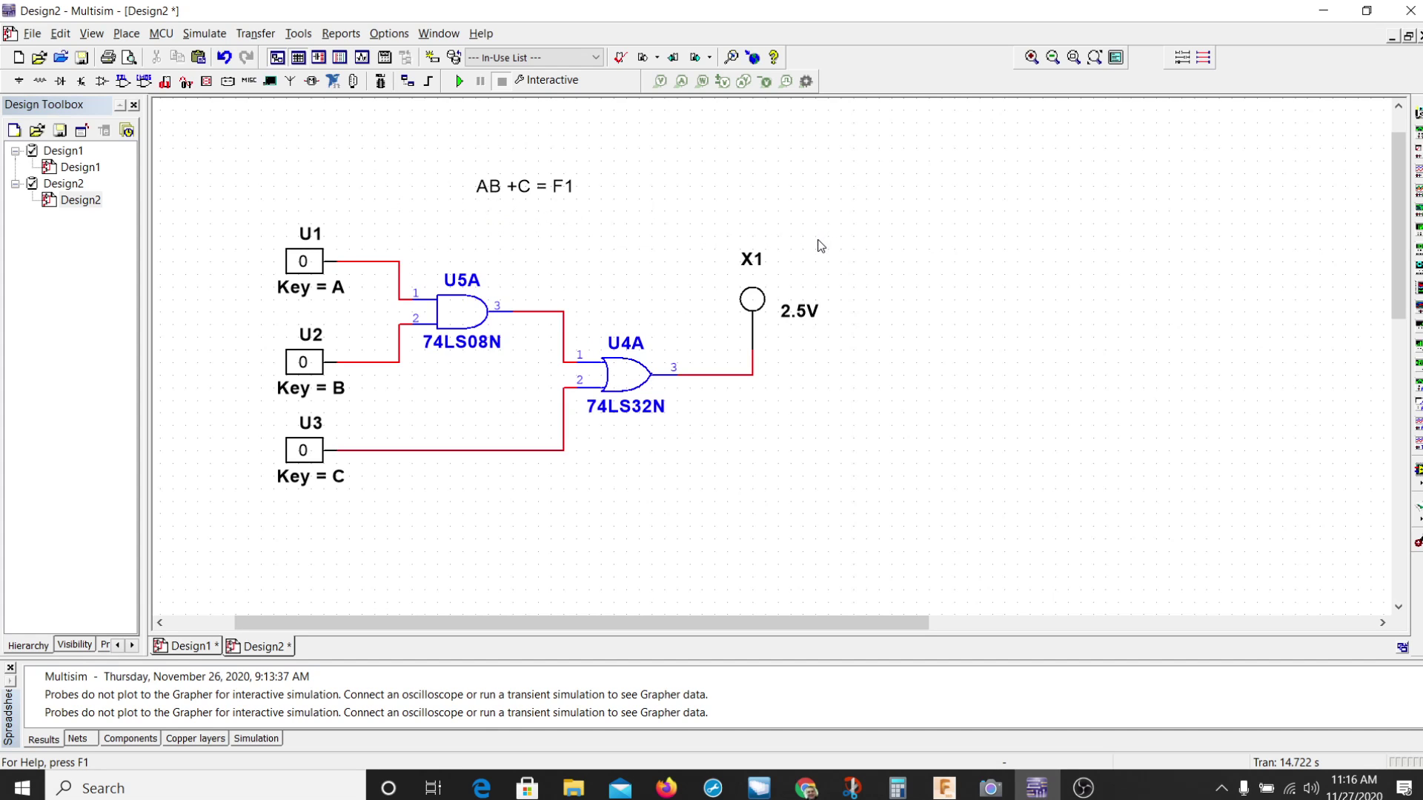
pyautogui.hotkey('alt', 'Tab')
pyautogui.hotkey('alt', 'Tab')
pyautogui.hotkey('alt', 'Tab')
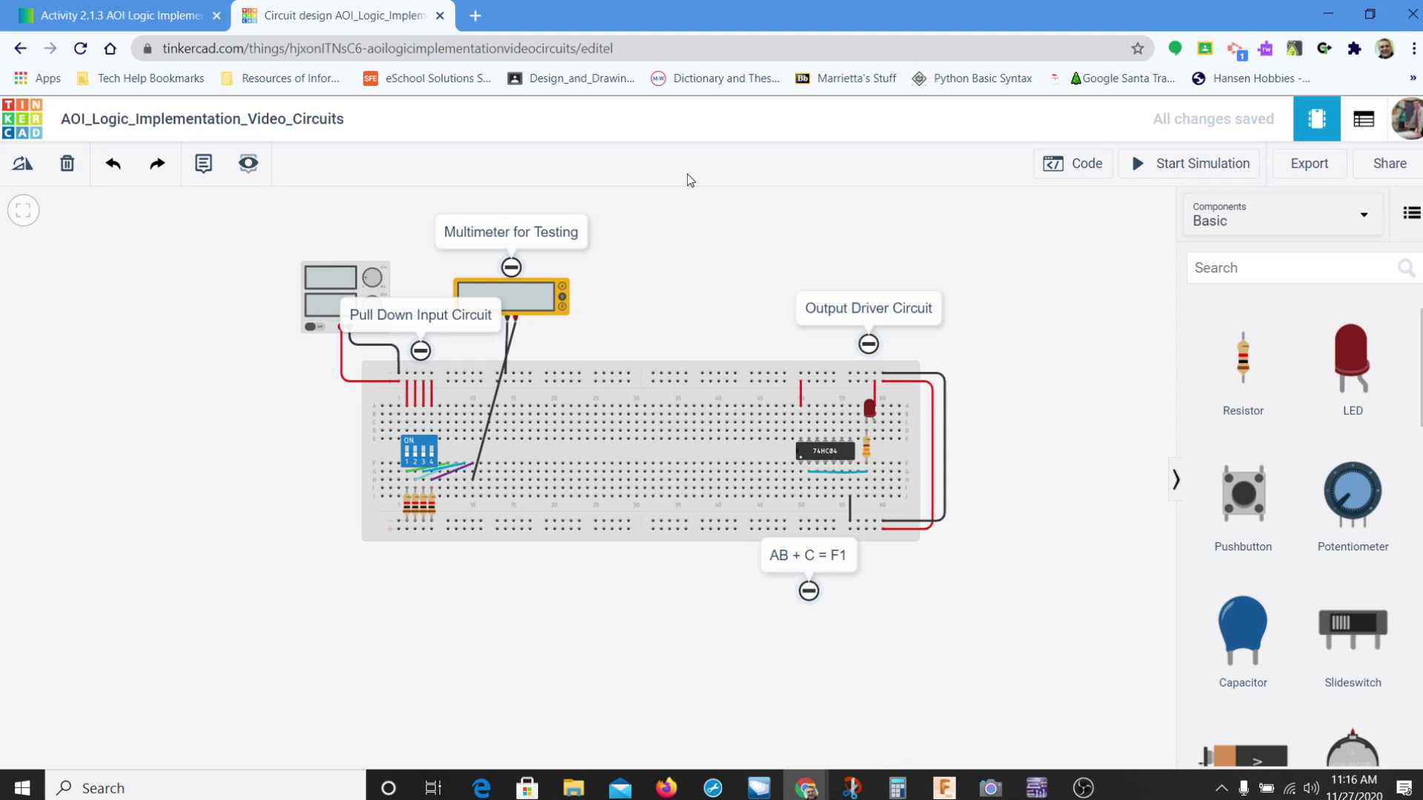
# - Switch to the Tinkercad dashboard, duplicate the Four_Input_One_Output_Starter_Circuit design and return to the dashboard
pyautogui.hotkey('alt', 'Tab')
pyautogui.hotkey('alt', 'Tab')
pyautogui.hotkey('alt', 'Tab')
pyautogui.hotkey('alt', 'Tab')
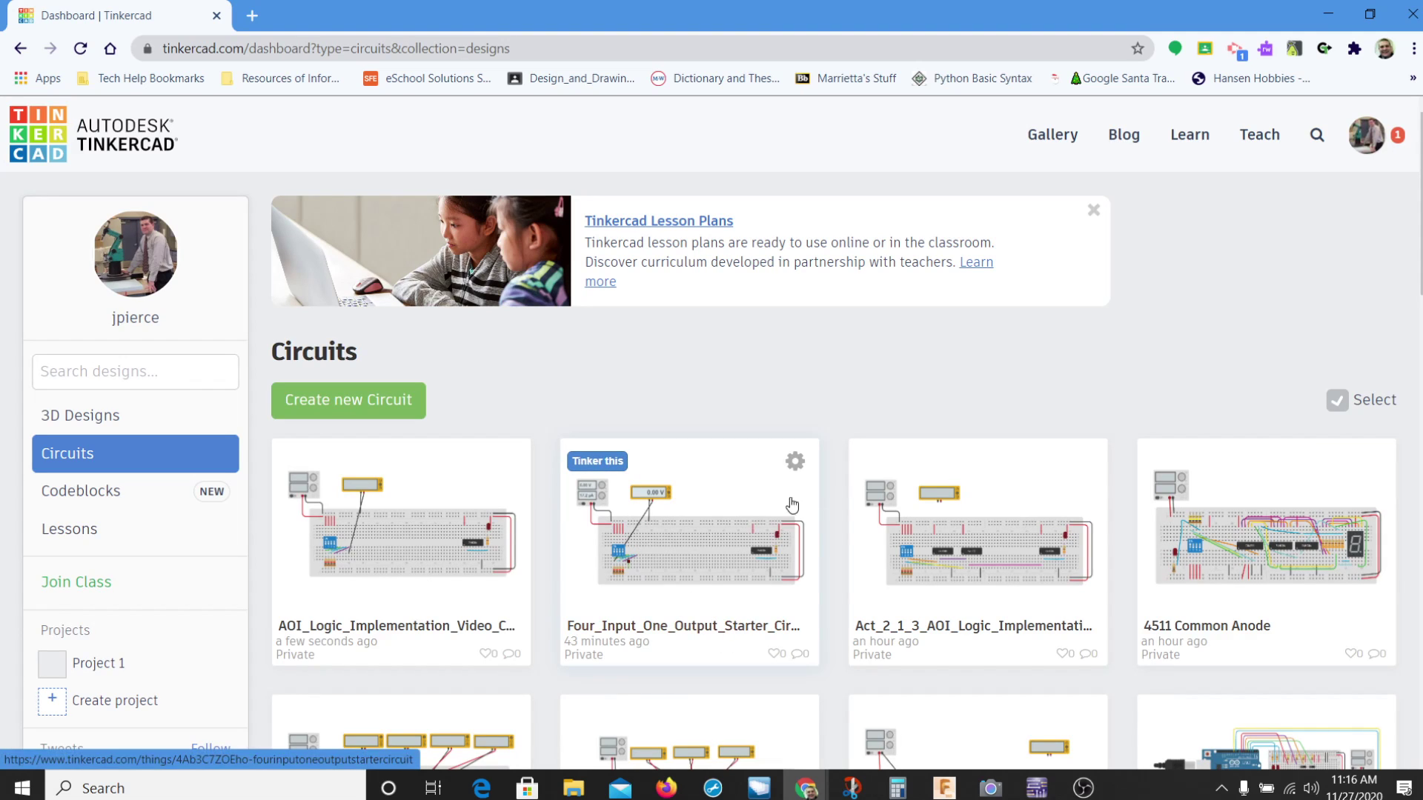
pyautogui.click(795, 461)
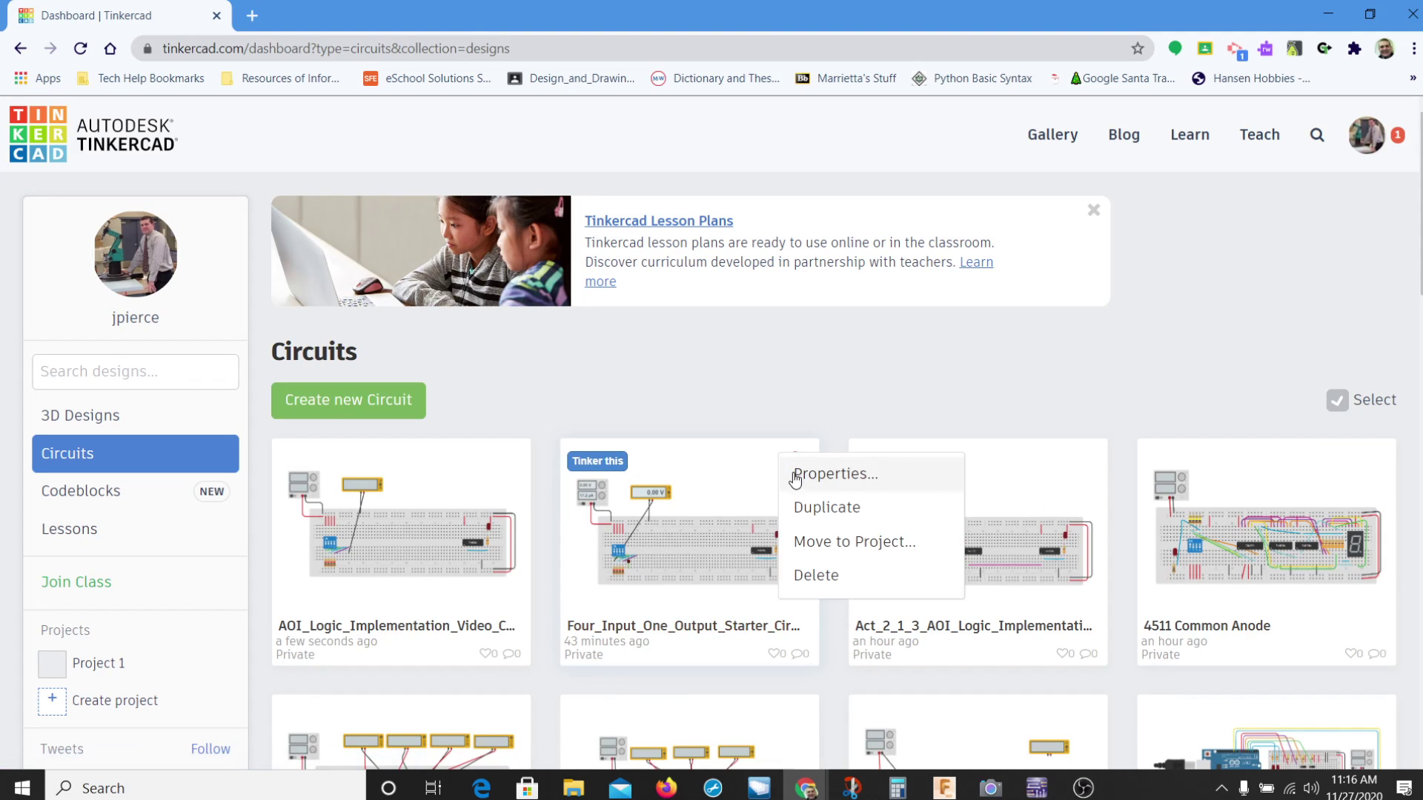
pyautogui.click(810, 512)
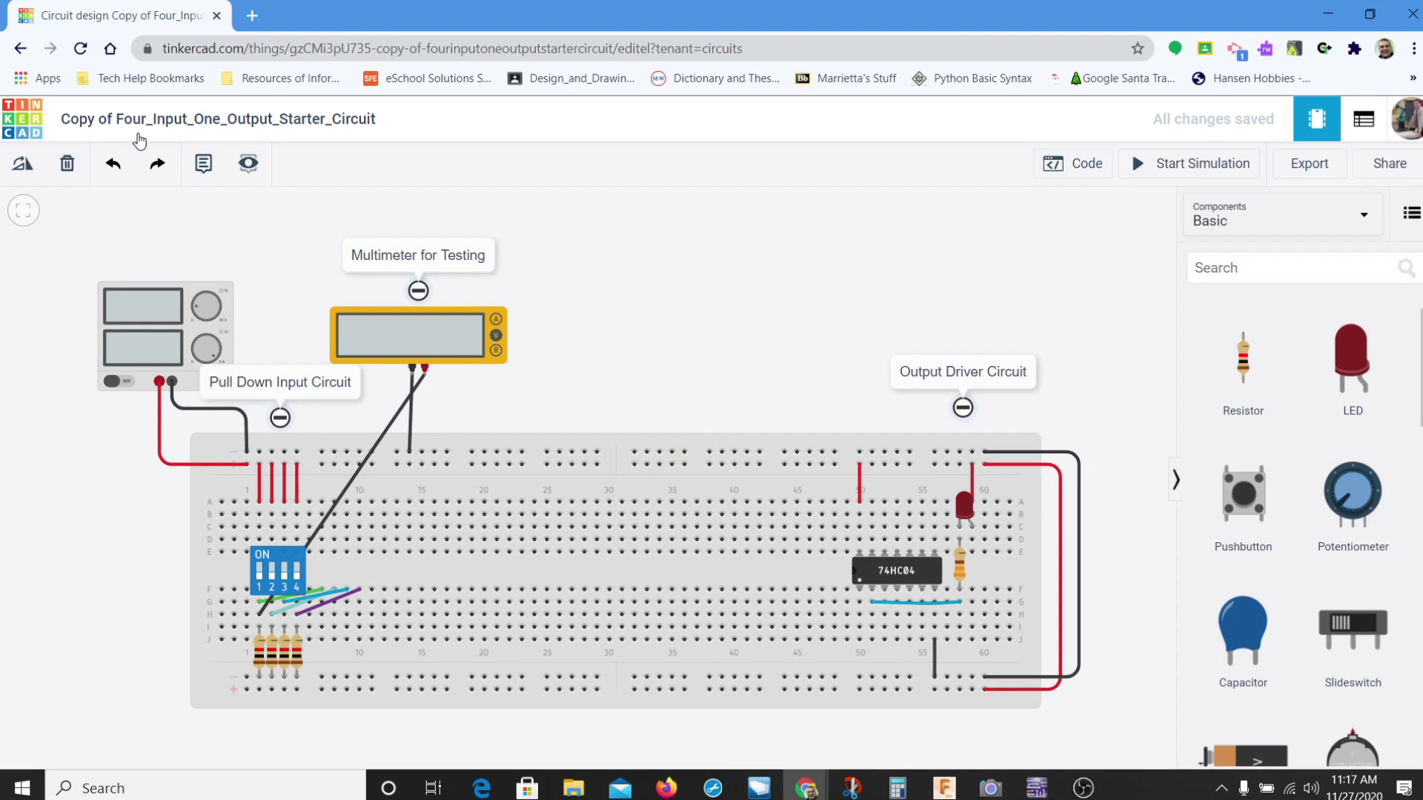
pyautogui.click(20, 132)
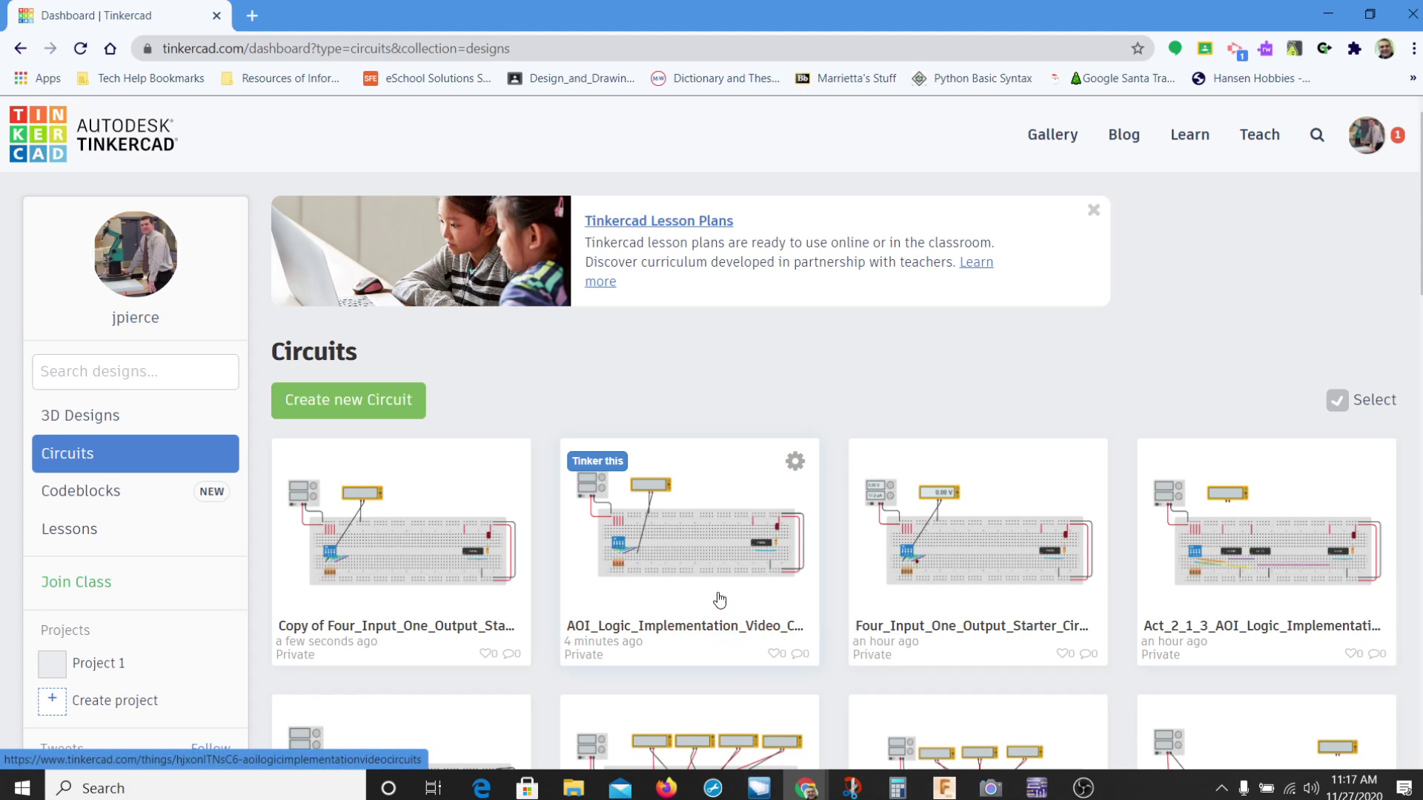
# - Switch to the AOI_Logic_Implementation_Video_Circuits design and place a full-size breadboard directly below the existing one
pyautogui.hotkey('alt', 'Tab')
pyautogui.hotkey('alt', 'Tab')
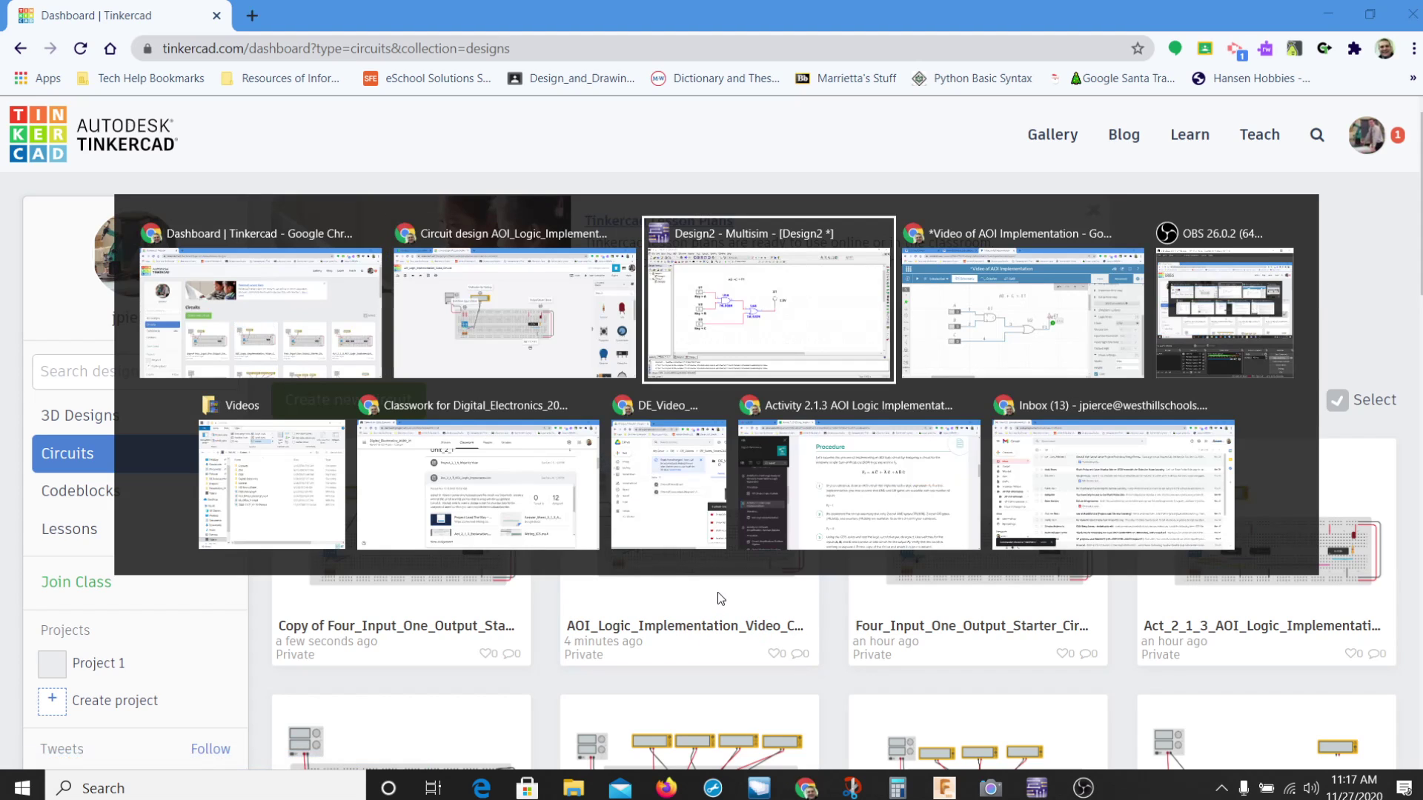
pyautogui.hotkey('alt', 'shift', 'Tab')
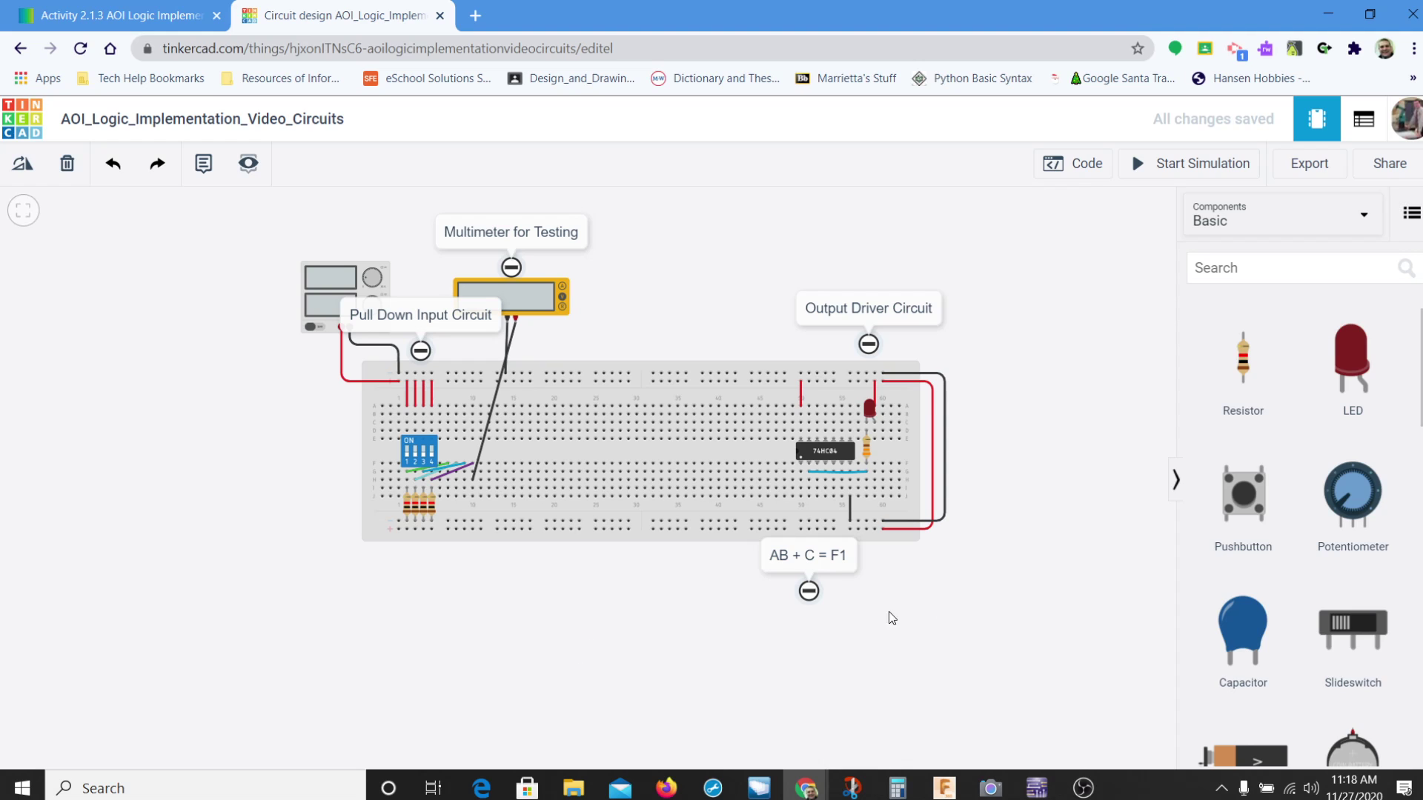
pyautogui.click(1262, 227)
pyautogui.click(1245, 297)
pyautogui.scroll(-10, 1304, 445)
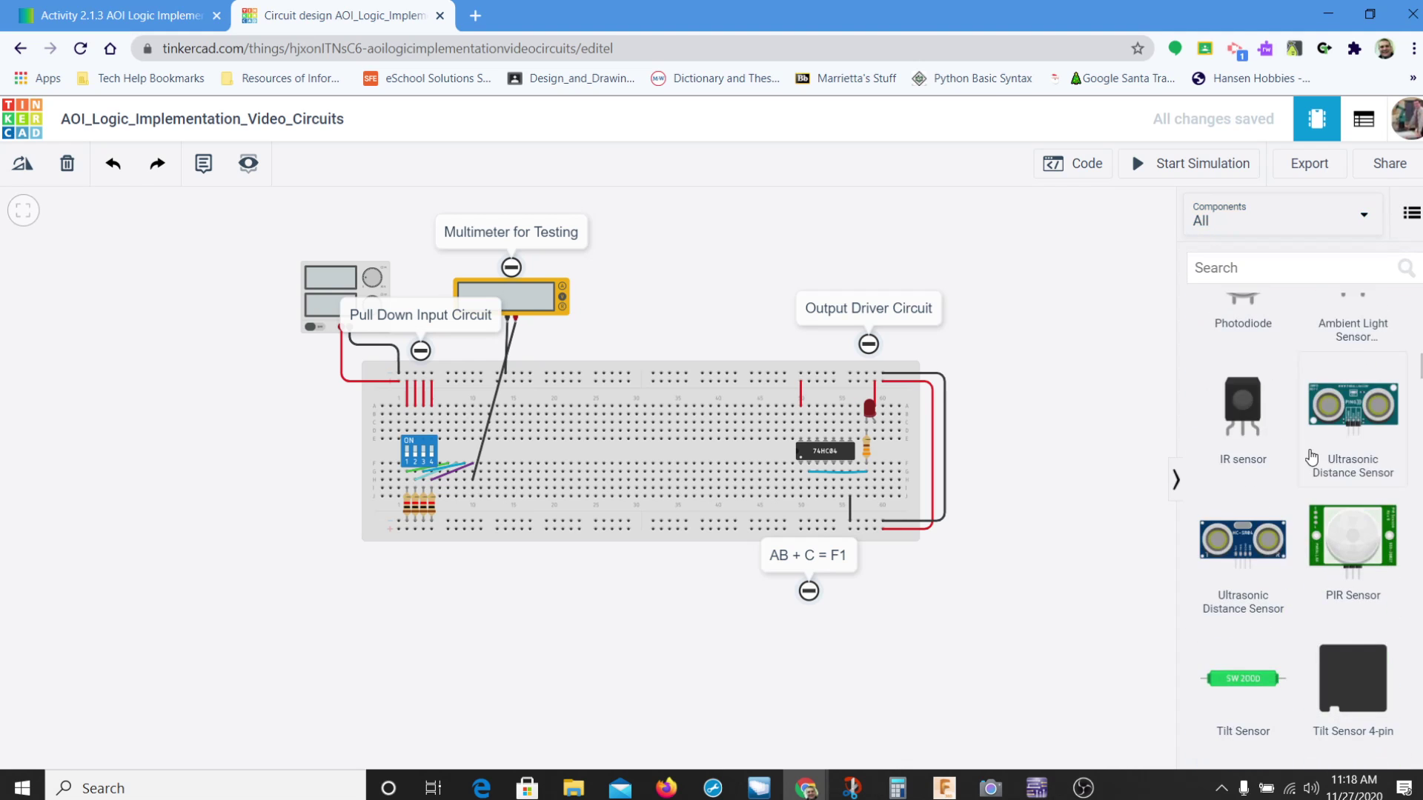
pyautogui.scroll(-15, 1317, 450)
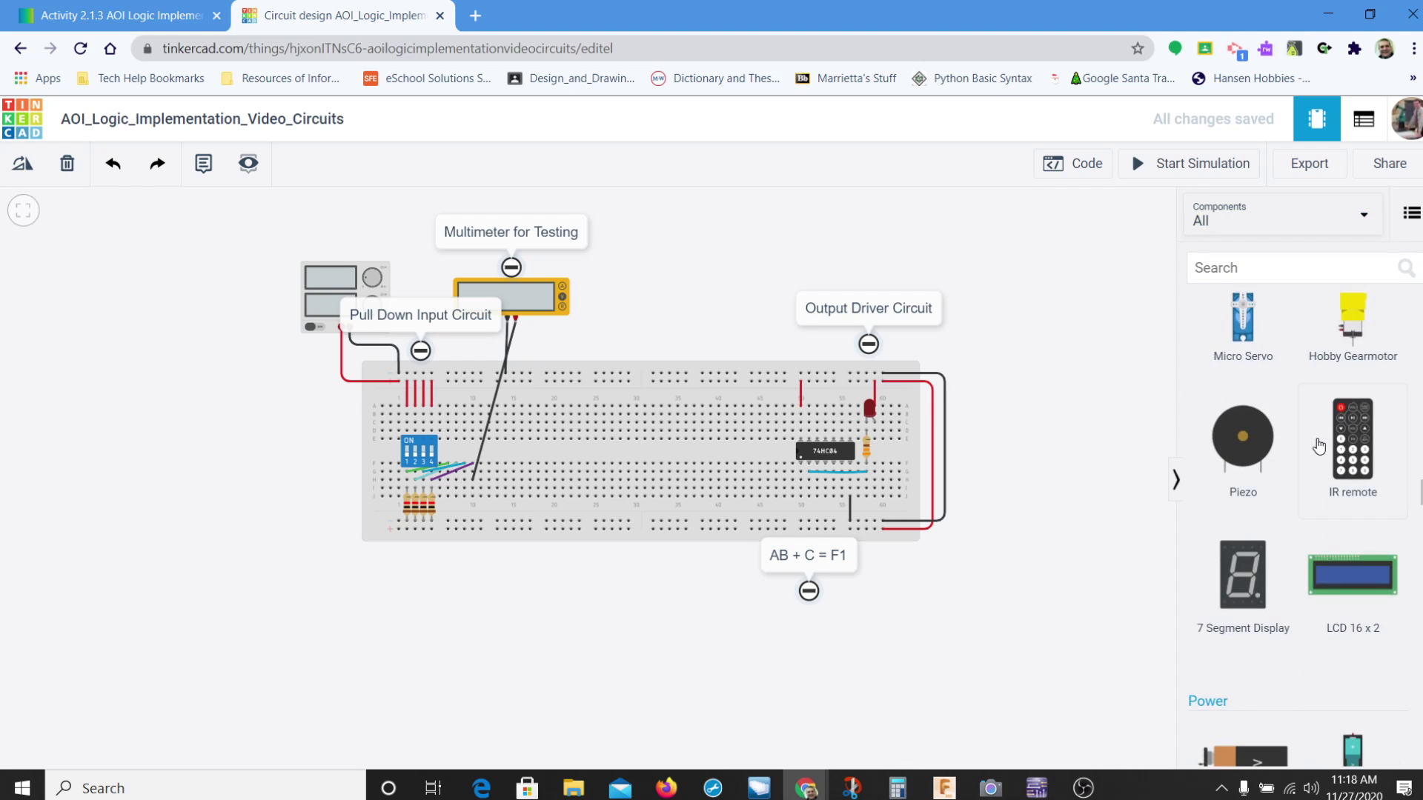
pyautogui.scroll(-5, 1318, 445)
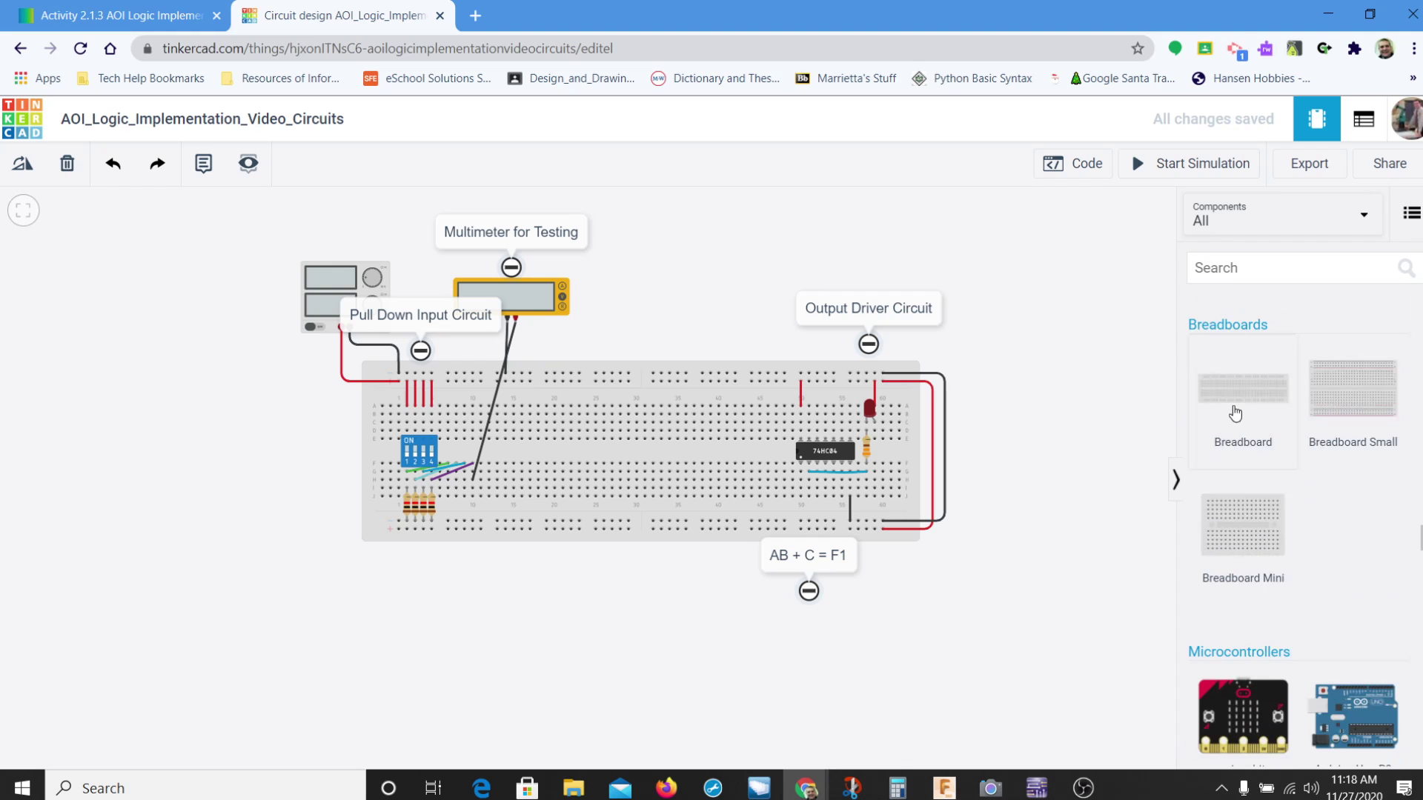
pyautogui.moveTo(910, 615); pyautogui.dragTo(650, 694)
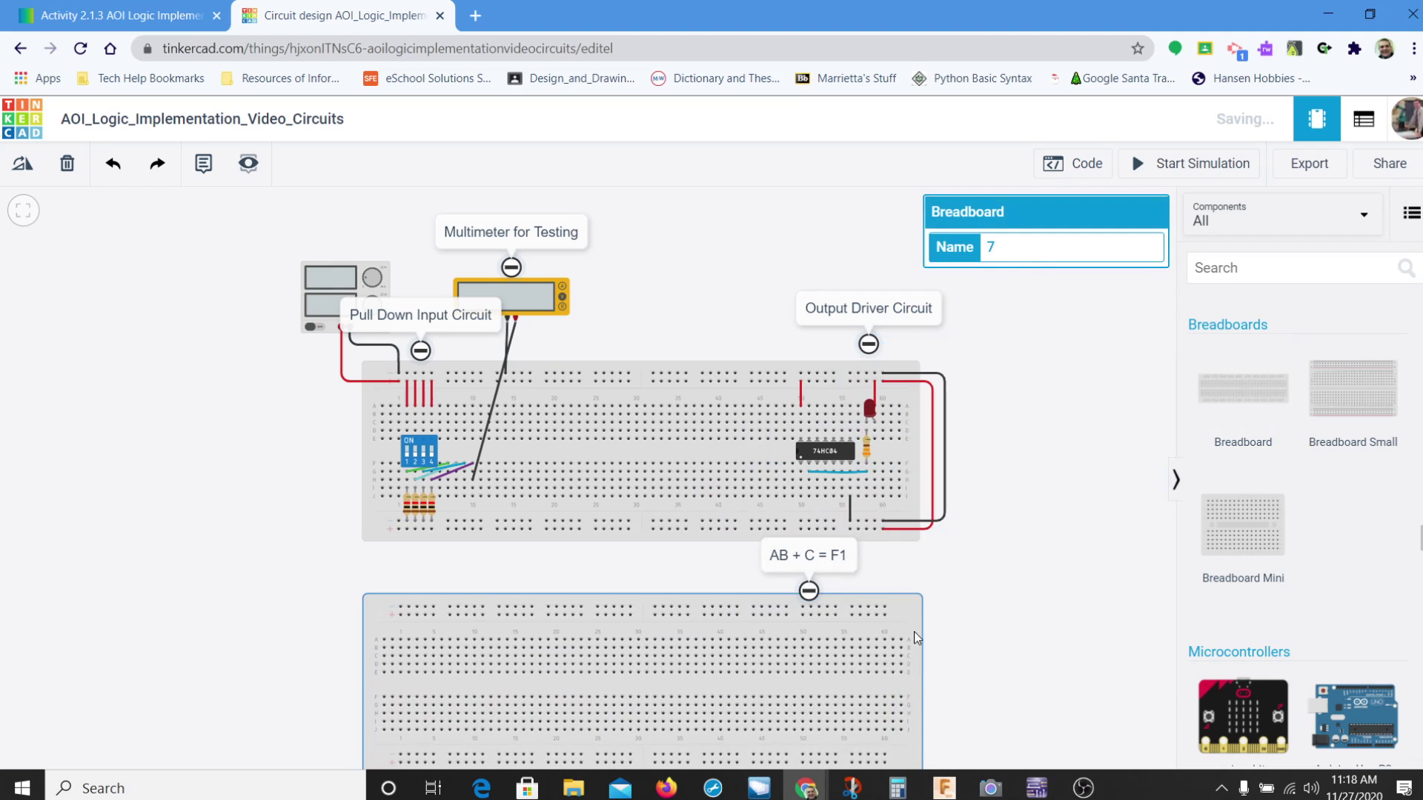
pyautogui.click(1023, 569)
pyautogui.scroll(-1, 1042, 621)
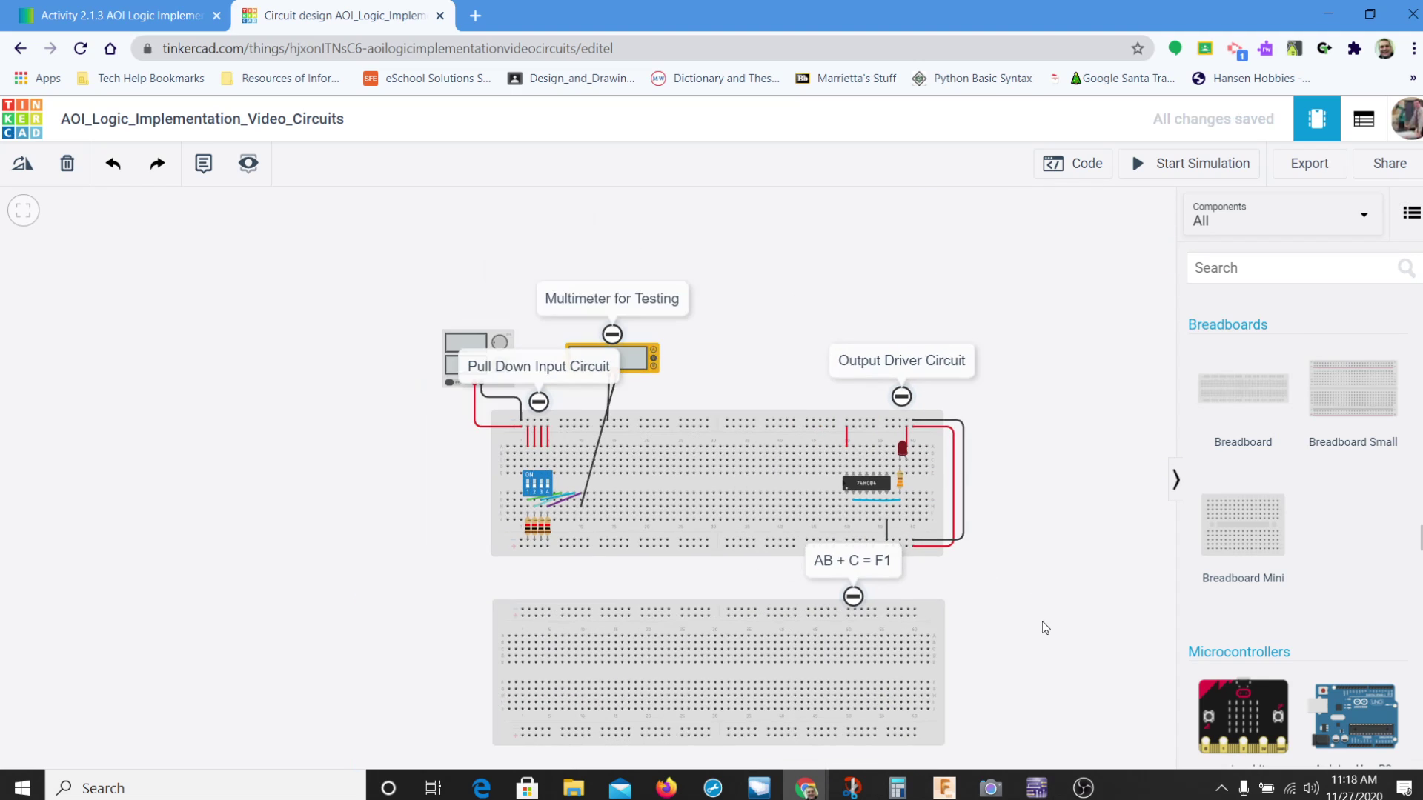
# - Connect the upper board's lower negative rail to the new board's upper negative rail with a black wire
pyautogui.scroll(1, 1025, 637)
pyautogui.moveTo(1023, 636); pyautogui.dragTo(980, 550)
pyautogui.scroll(2, 978, 548)
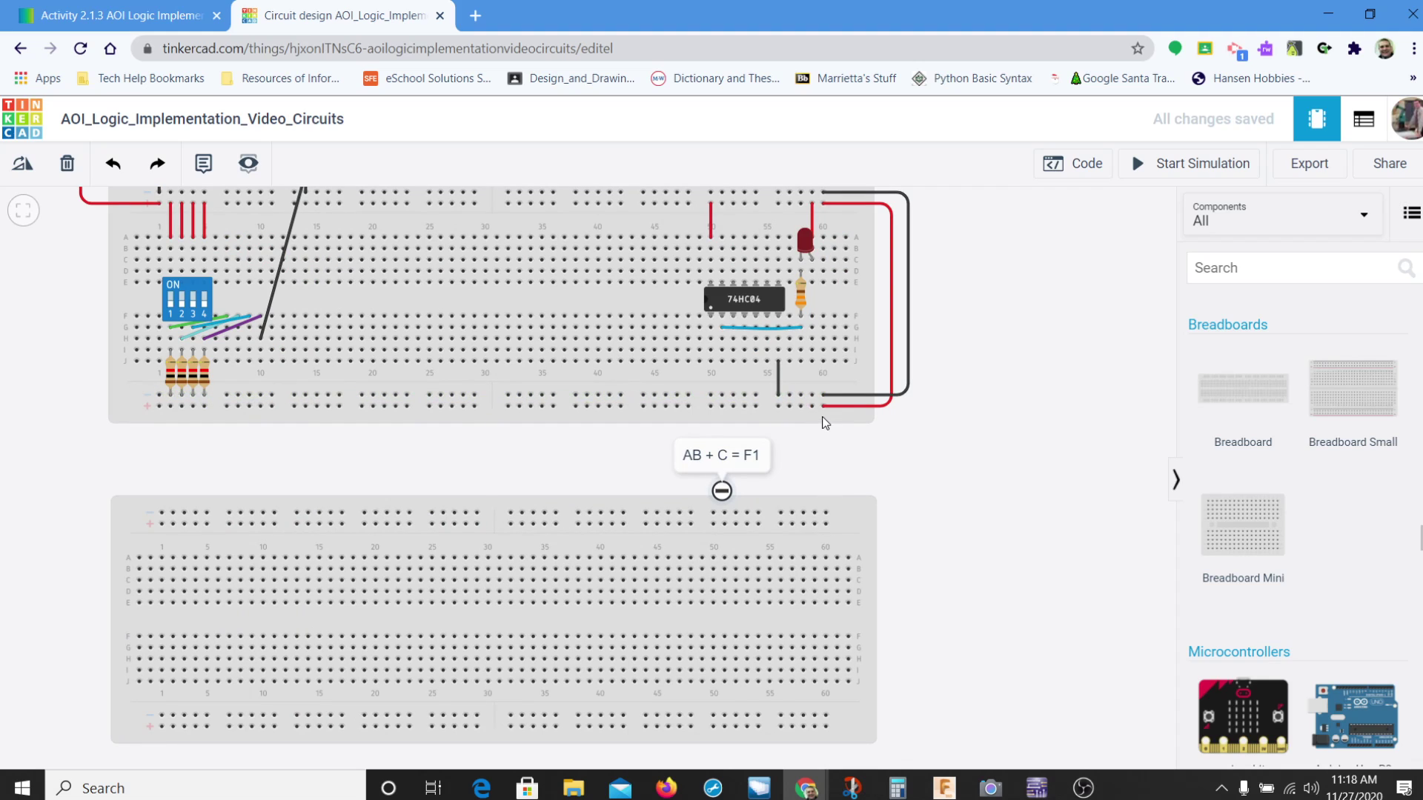
pyautogui.click(812, 396)
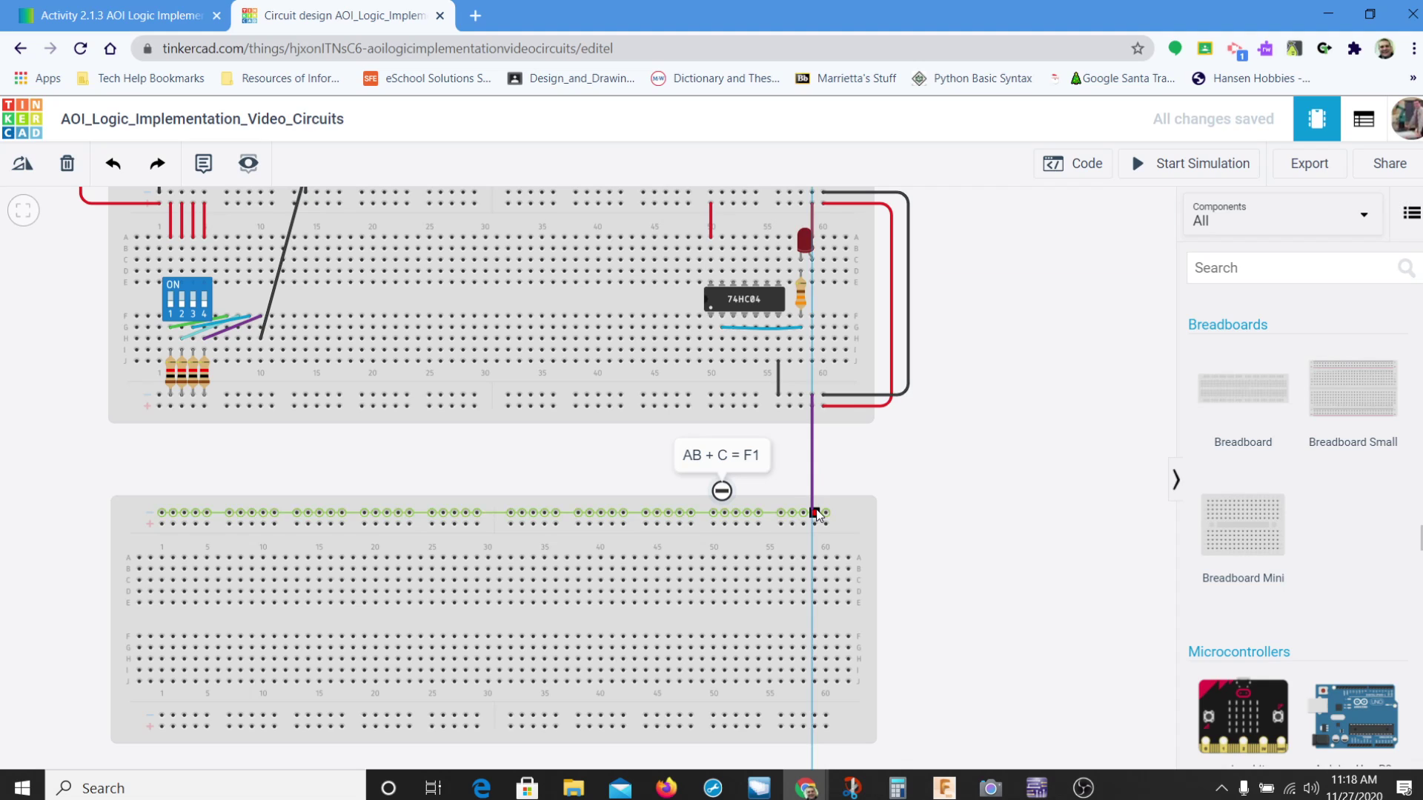
pyautogui.click(814, 513)
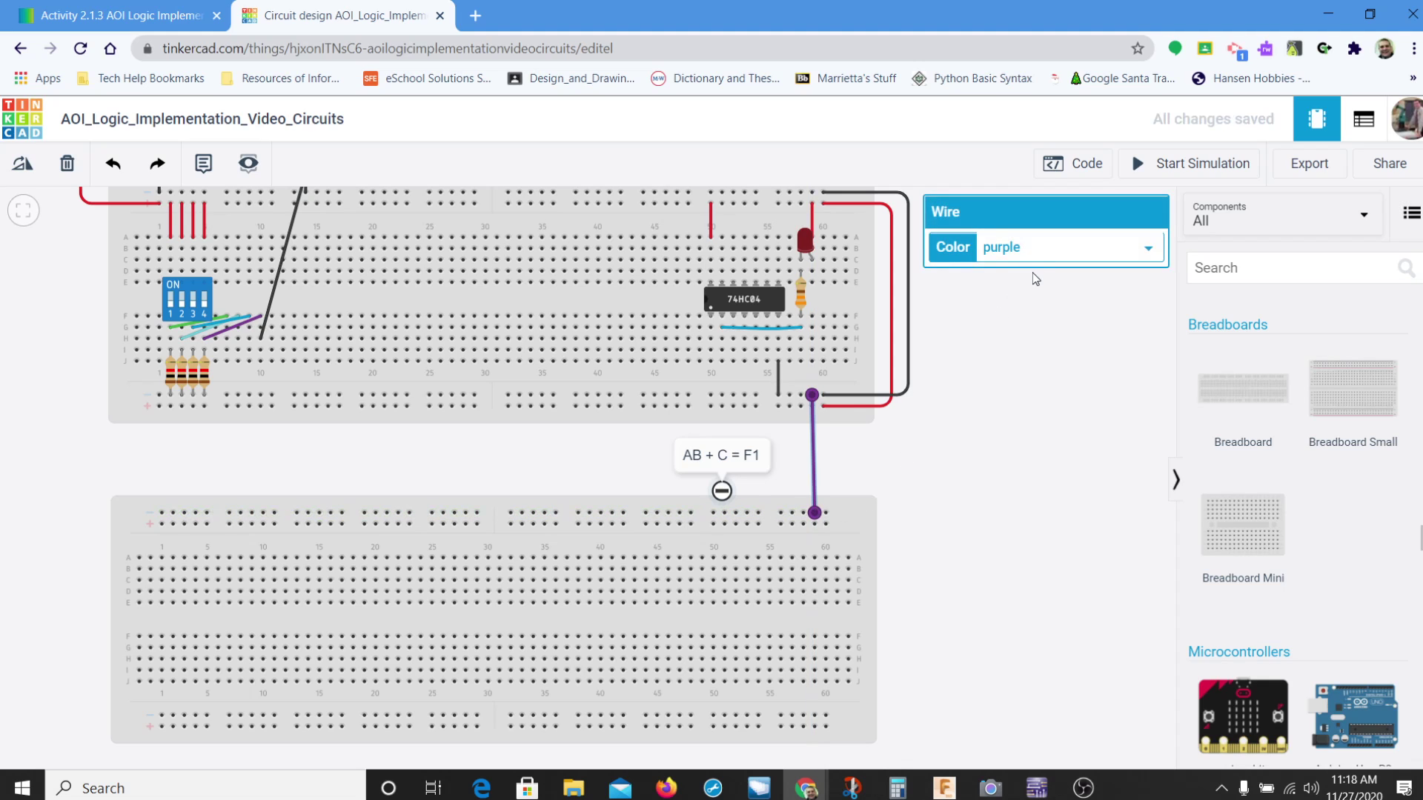
pyautogui.press('0')
# - Connect the upper board's lower positive rail to the new board's upper positive rail with a red wire
pyautogui.click(801, 406)
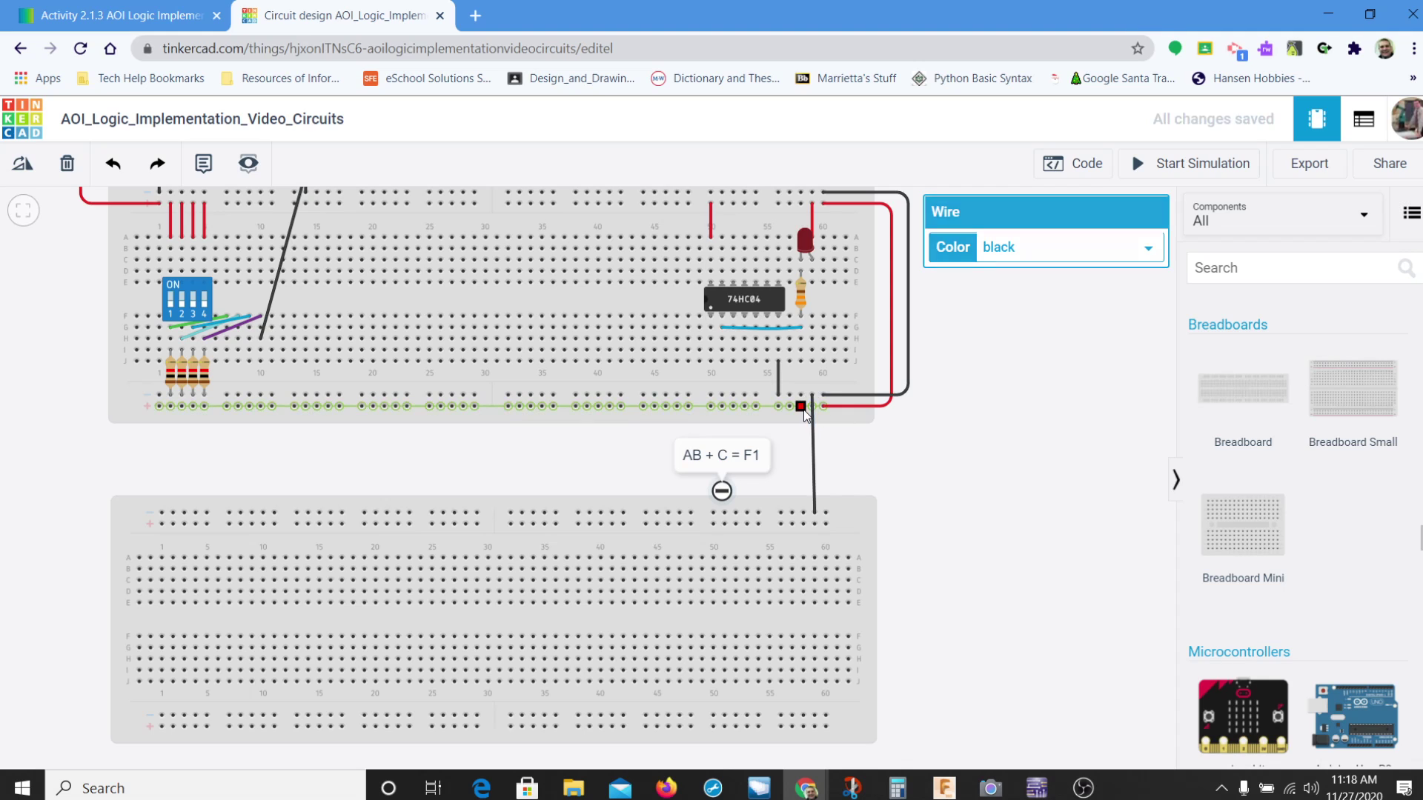
pyautogui.click(813, 525)
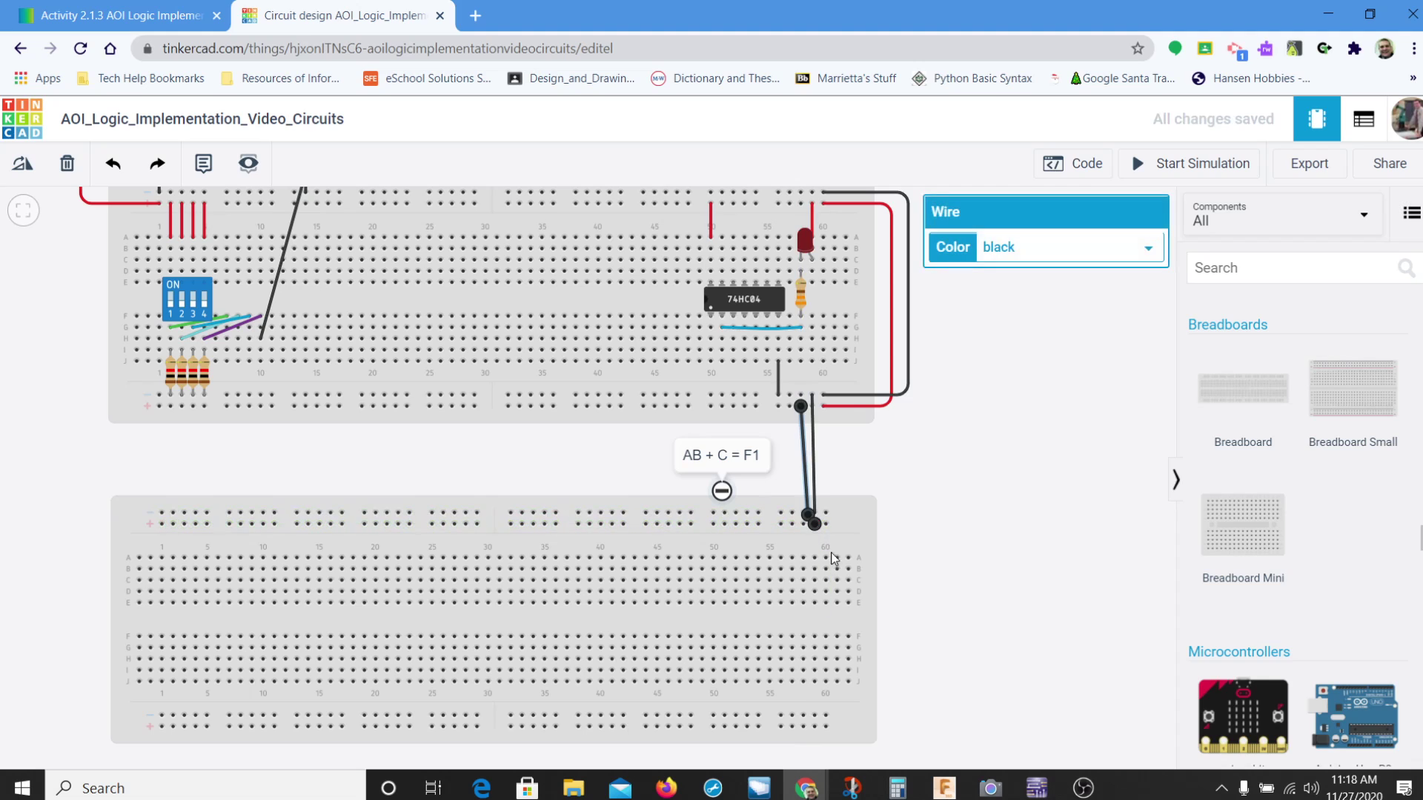
pyautogui.press('2')
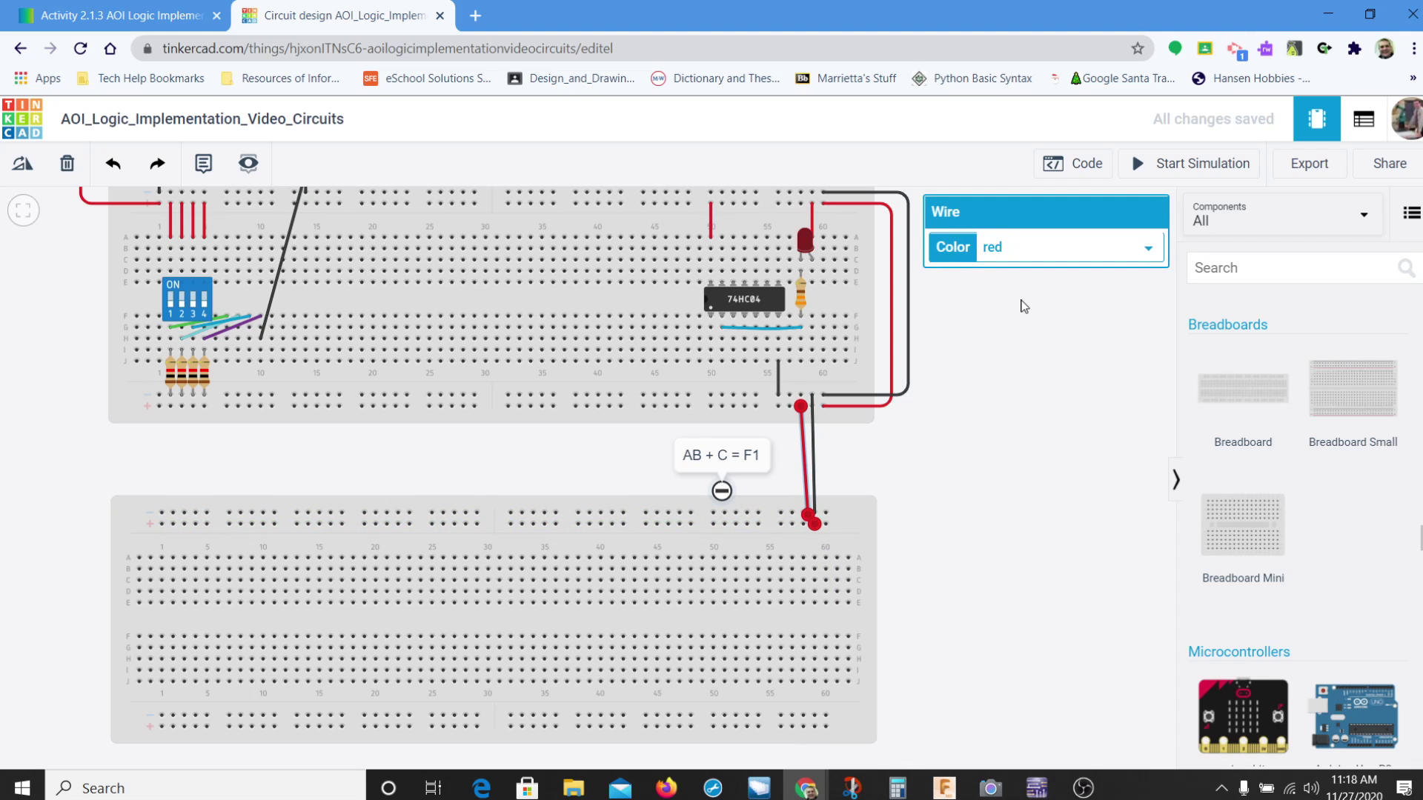
pyautogui.click(963, 444)
# - Link the new breadboard's two positive rails with a red wire routed around its right end
pyautogui.click(825, 524)
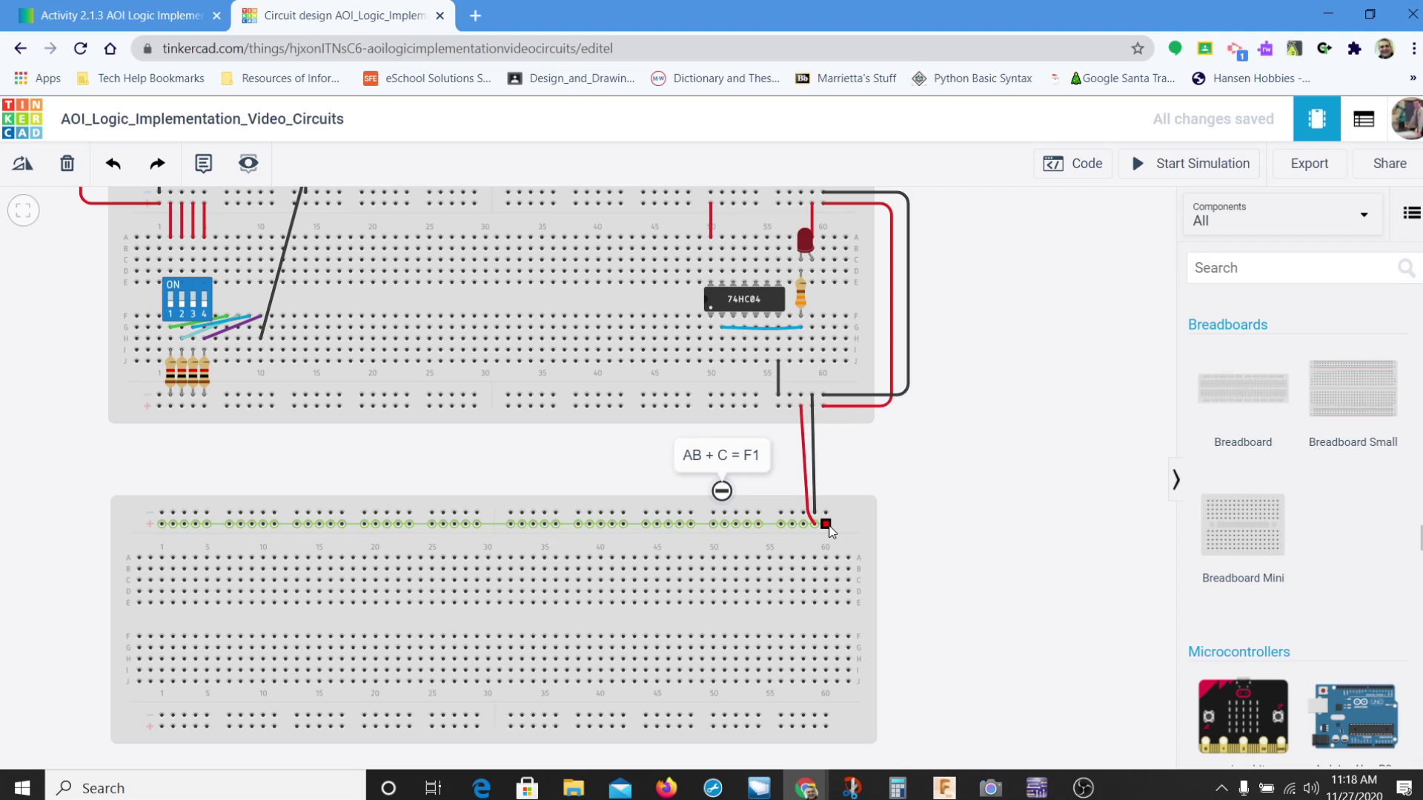
pyautogui.click(886, 523)
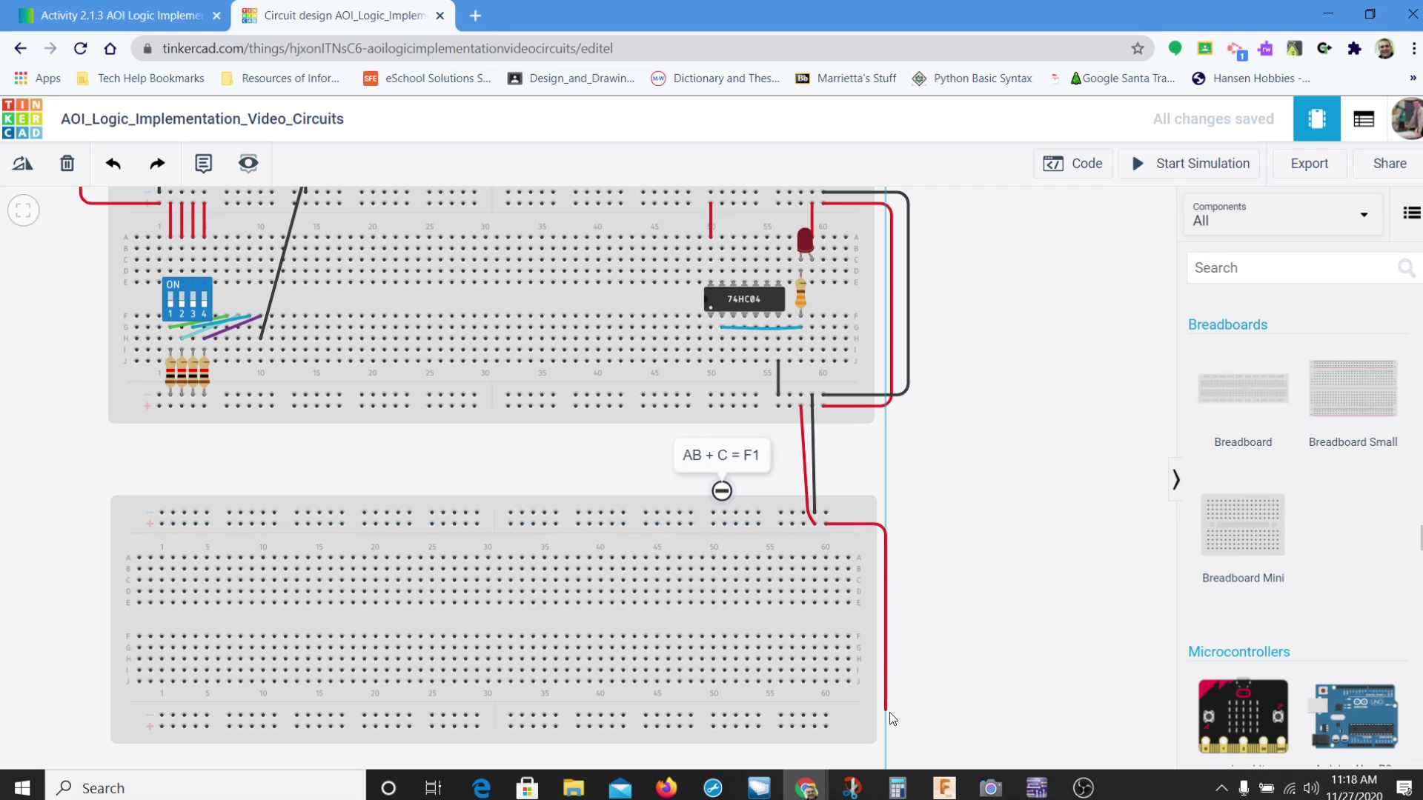
pyautogui.click(887, 730)
pyautogui.click(825, 727)
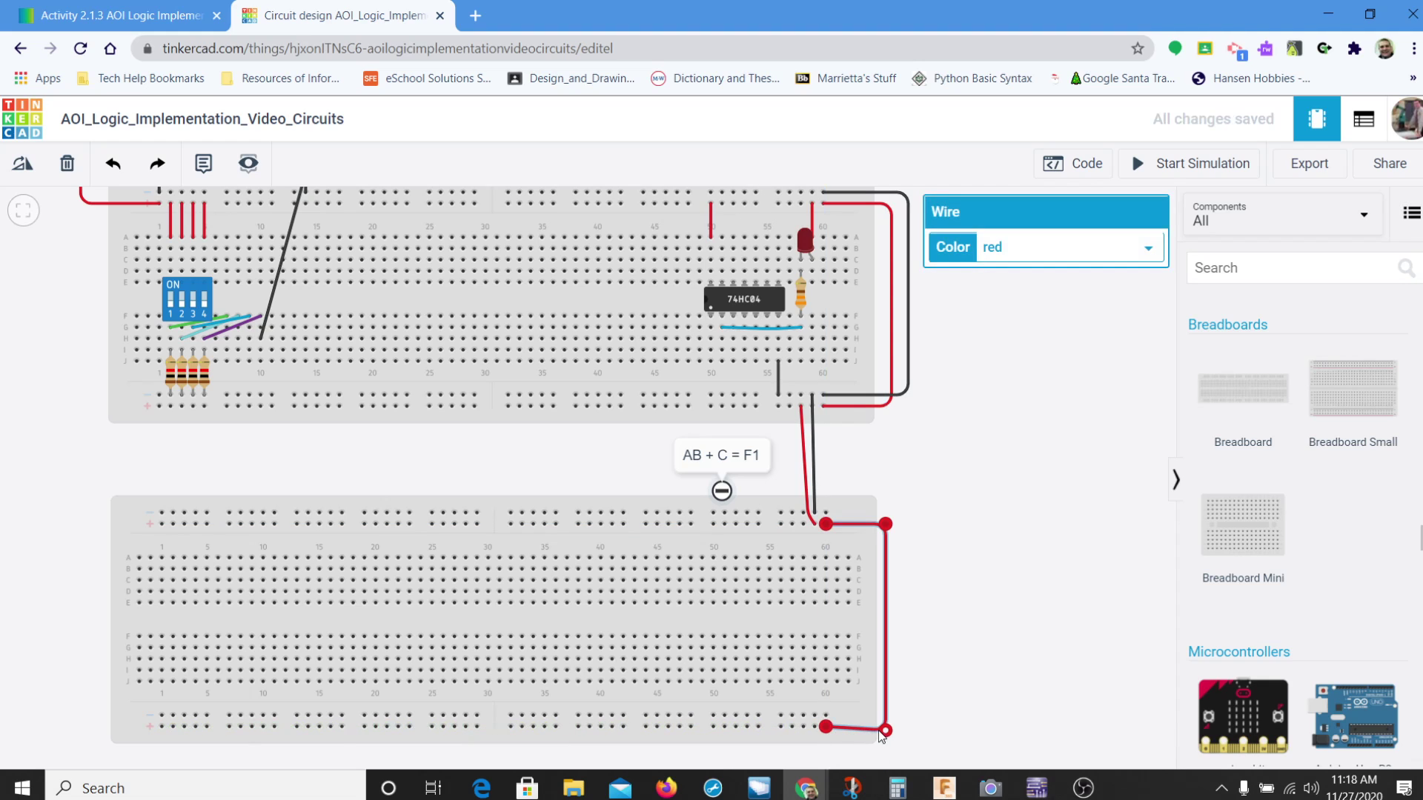
pyautogui.click(953, 635)
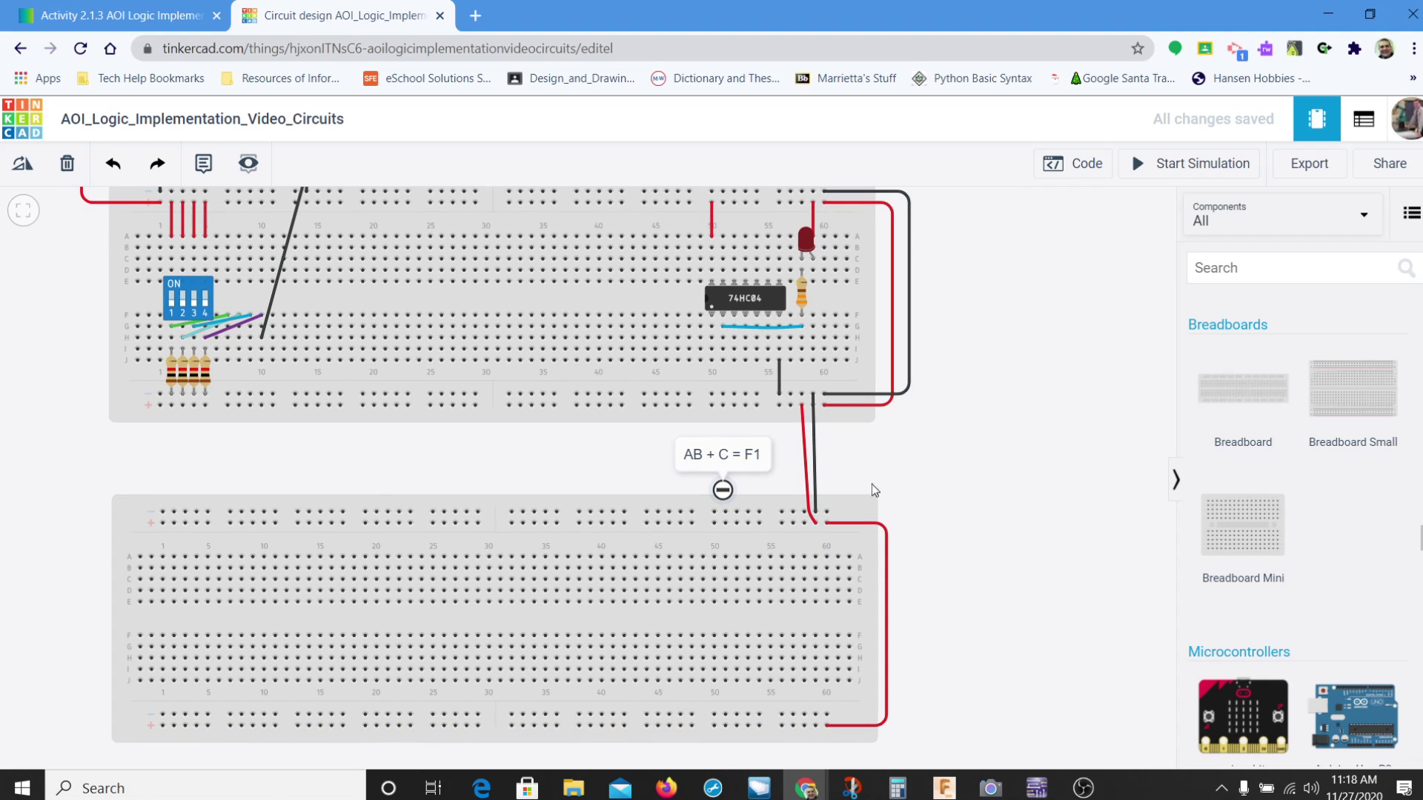
# - Link the new breadboard's two negative rails with a black wire routed around its right end, outside the red one
pyautogui.click(825, 511)
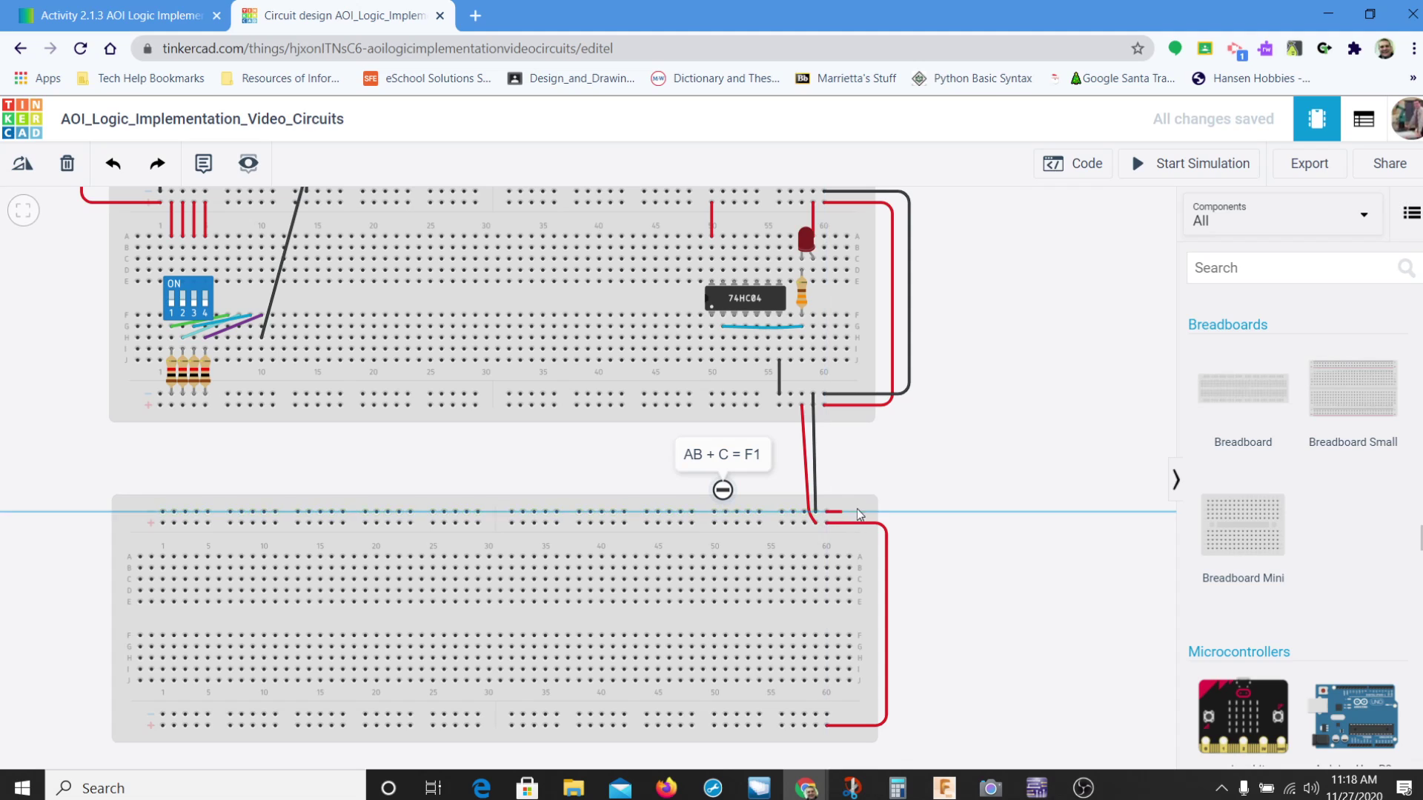
pyautogui.click(895, 510)
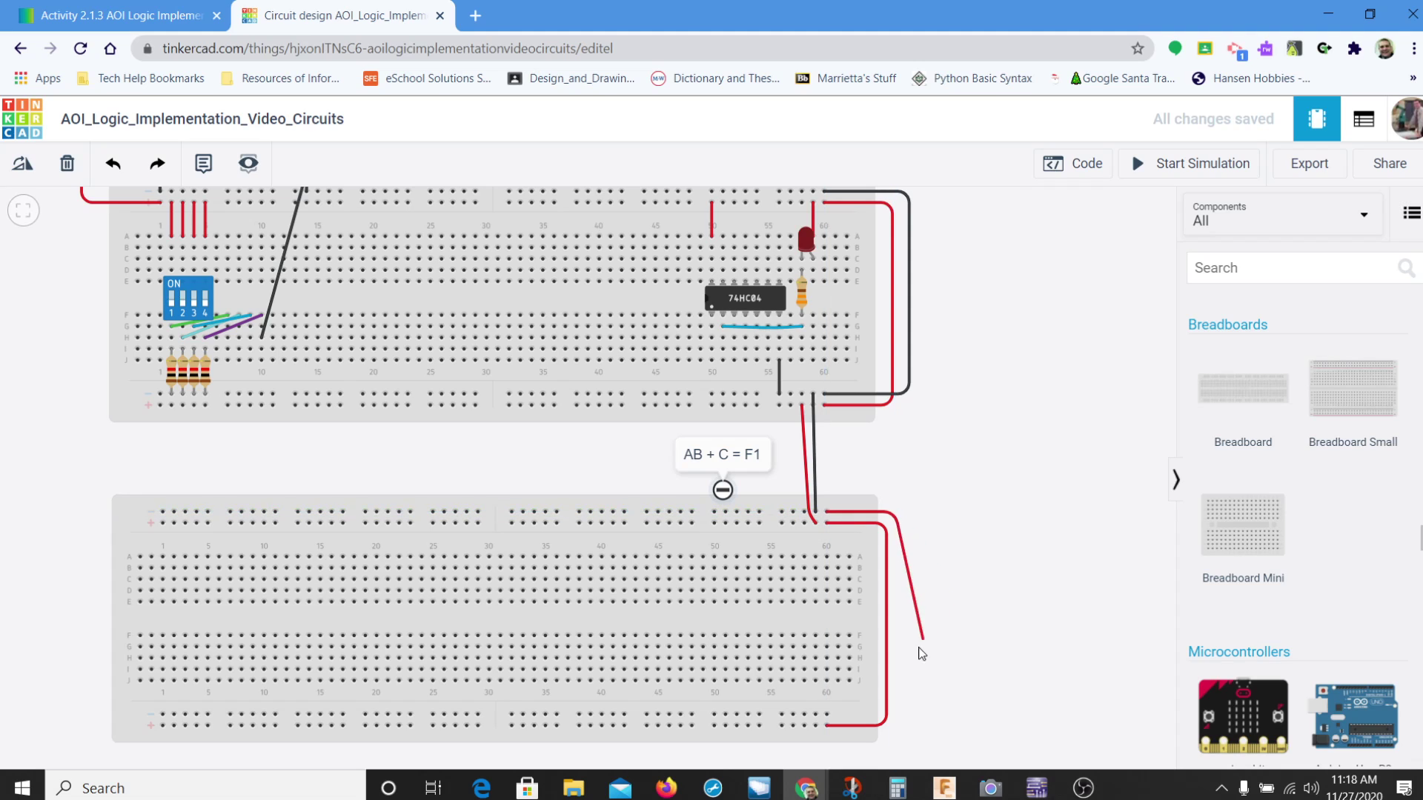
pyautogui.click(896, 714)
pyautogui.click(826, 714)
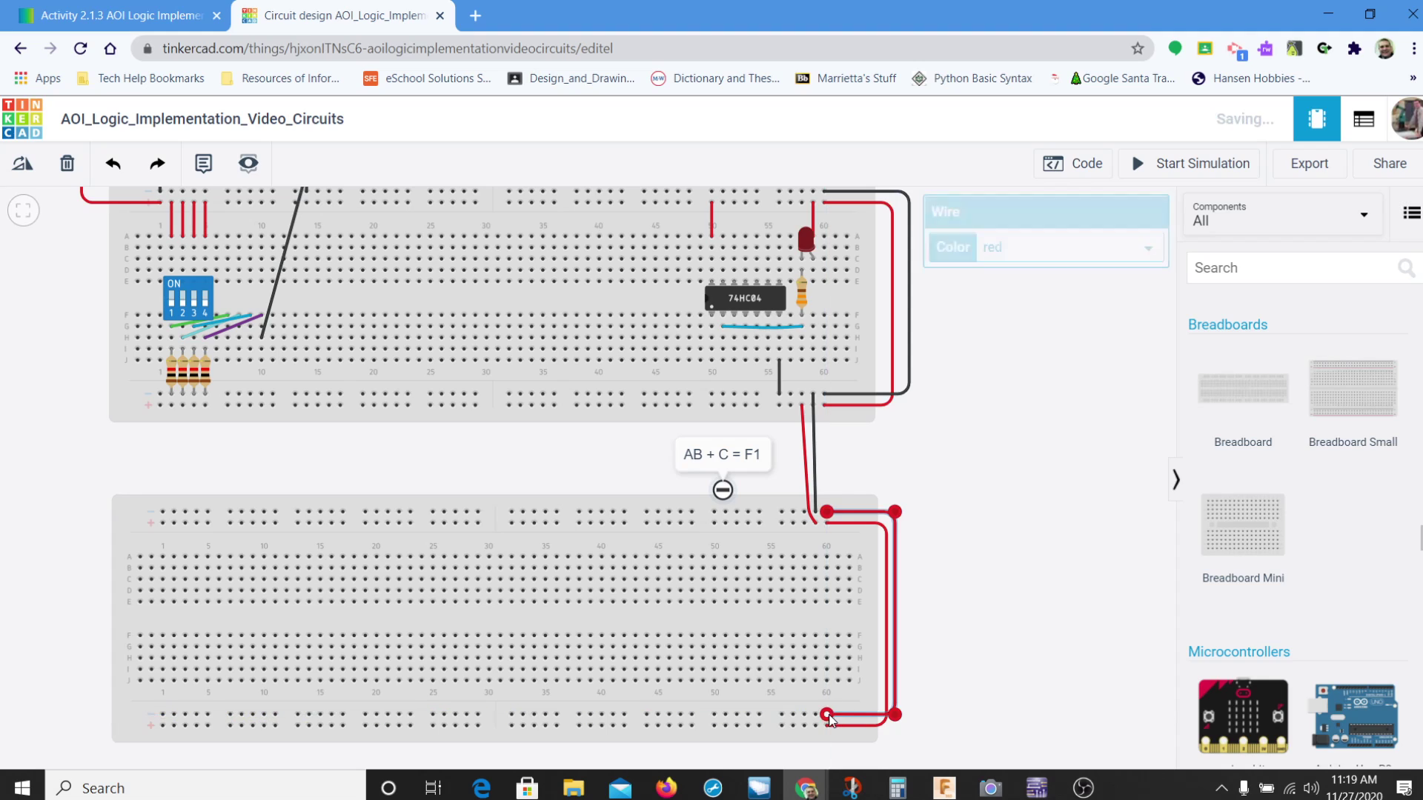
pyautogui.press('1')
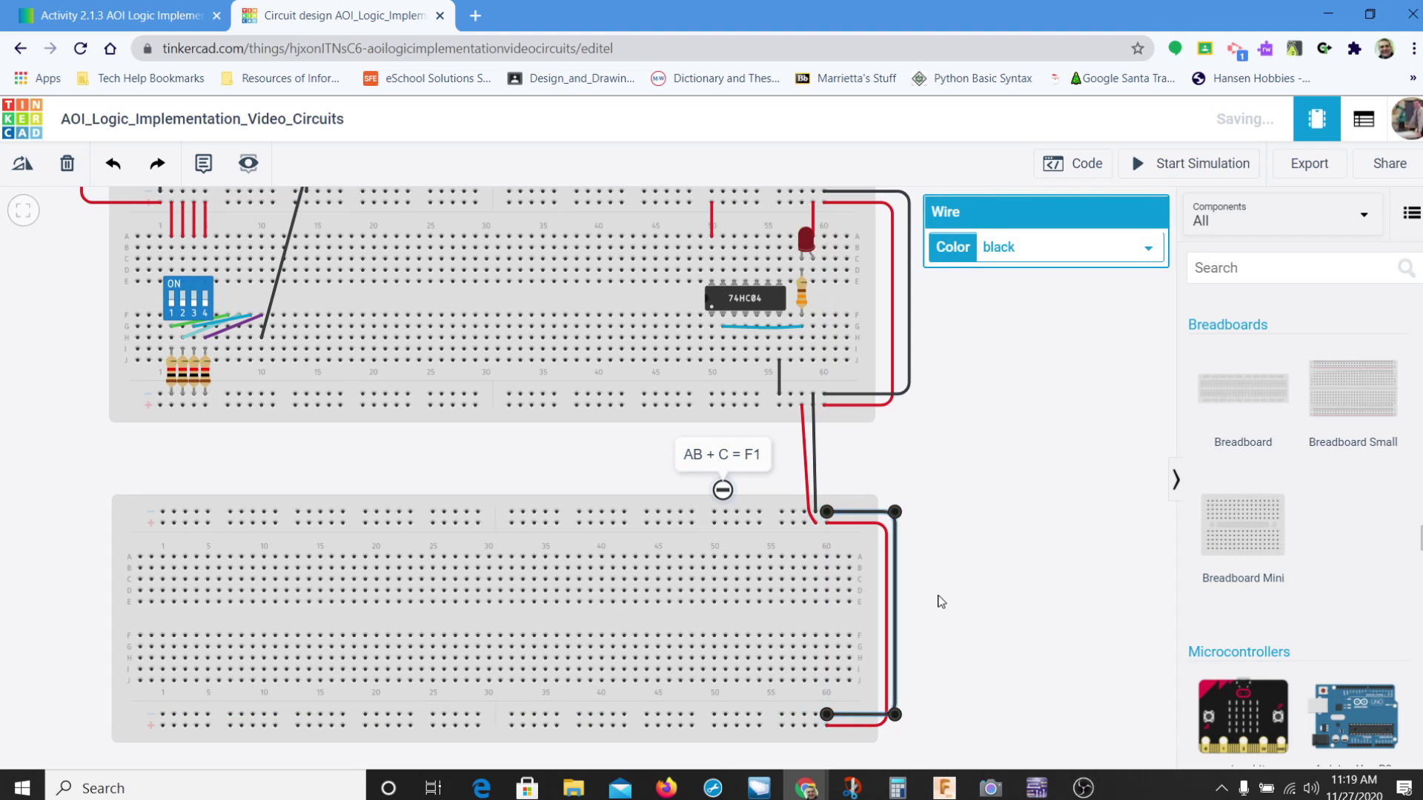
pyautogui.click(928, 452)
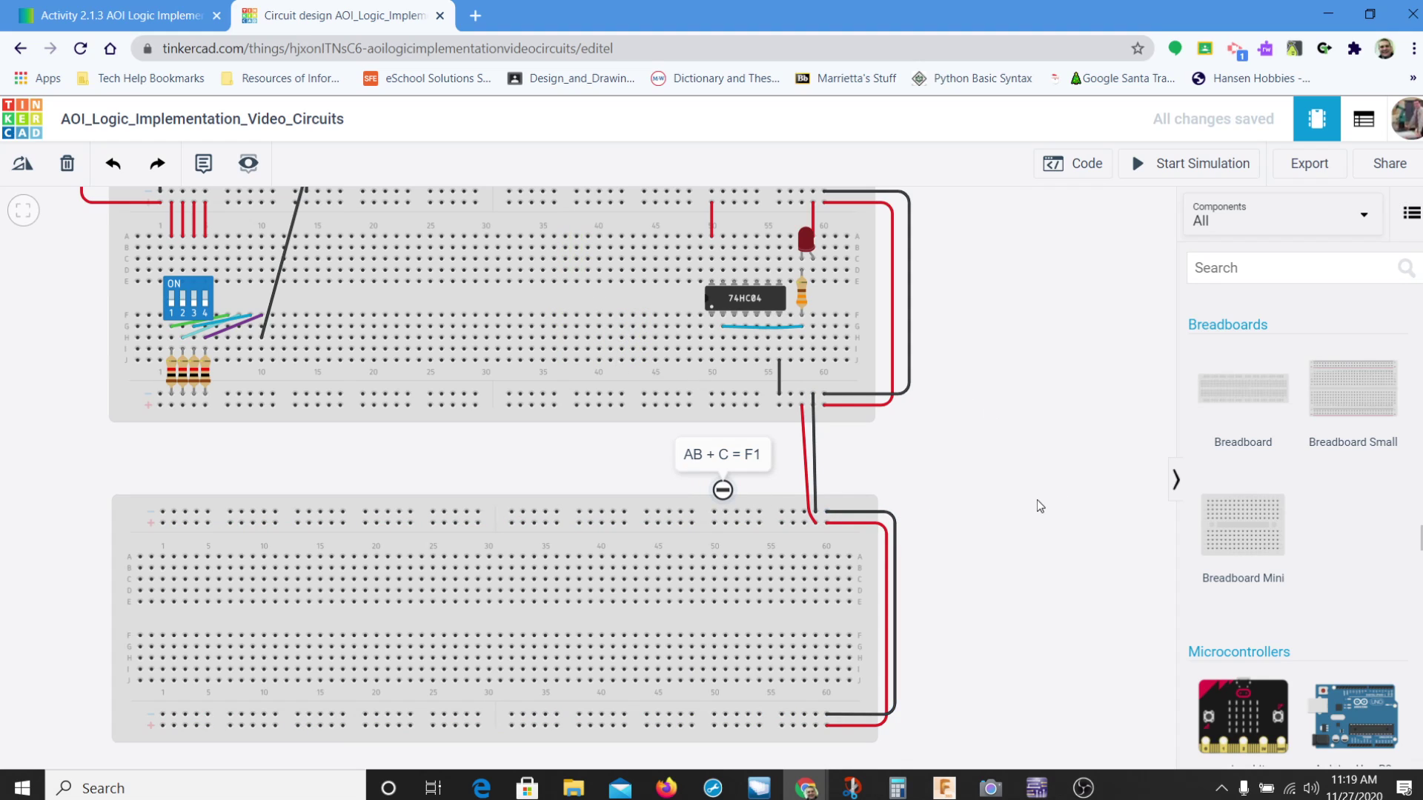
# - Compare the AB + C = F1 schematics in desktop Multisim and Multisim Live, ending on the desktop one for its gate part numbers
pyautogui.hotkey('alt', 'Tab')
pyautogui.hotkey('alt', 'Tab')
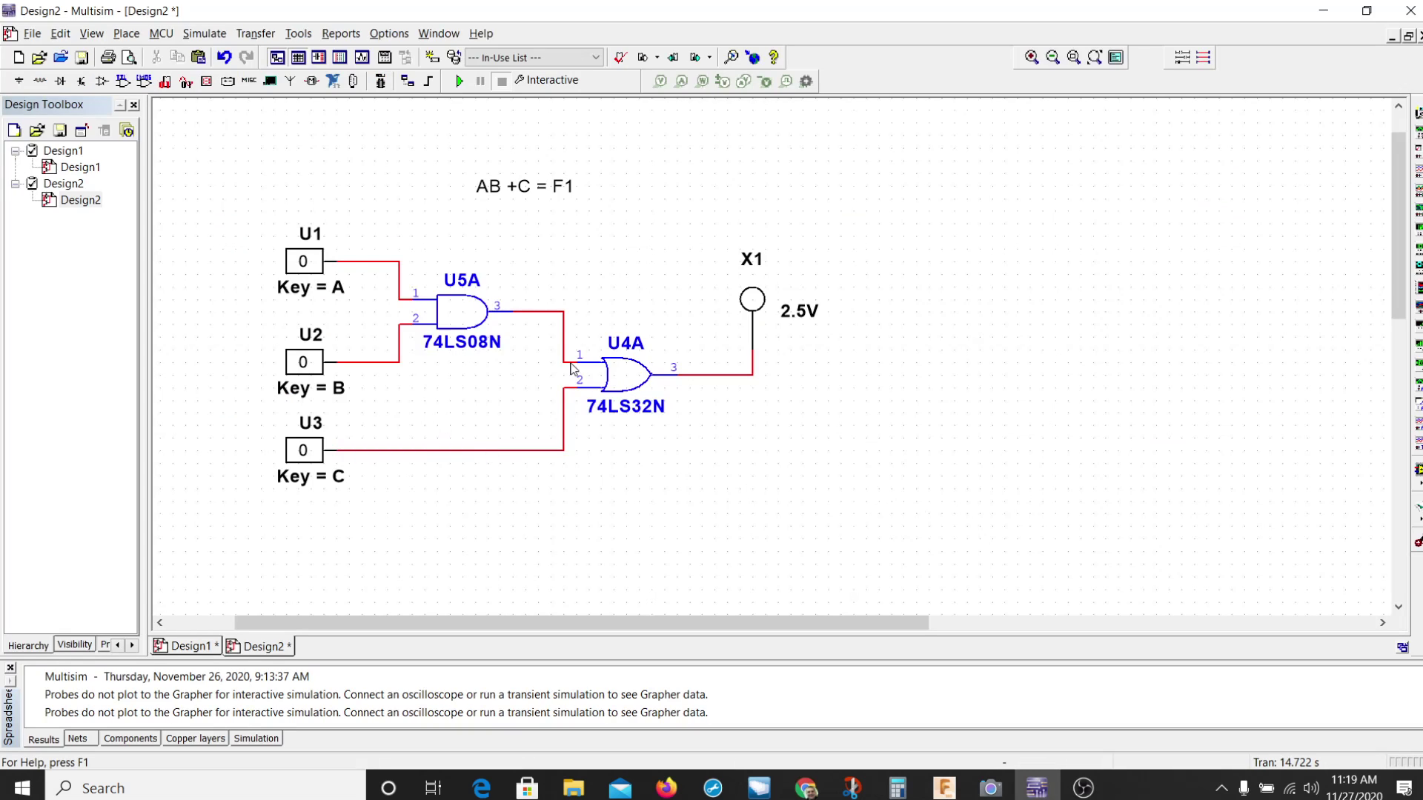
pyautogui.hotkey('alt', 'Tab')
pyautogui.hotkey('alt', 'Tab')
pyautogui.hotkey('alt', 'Tab')
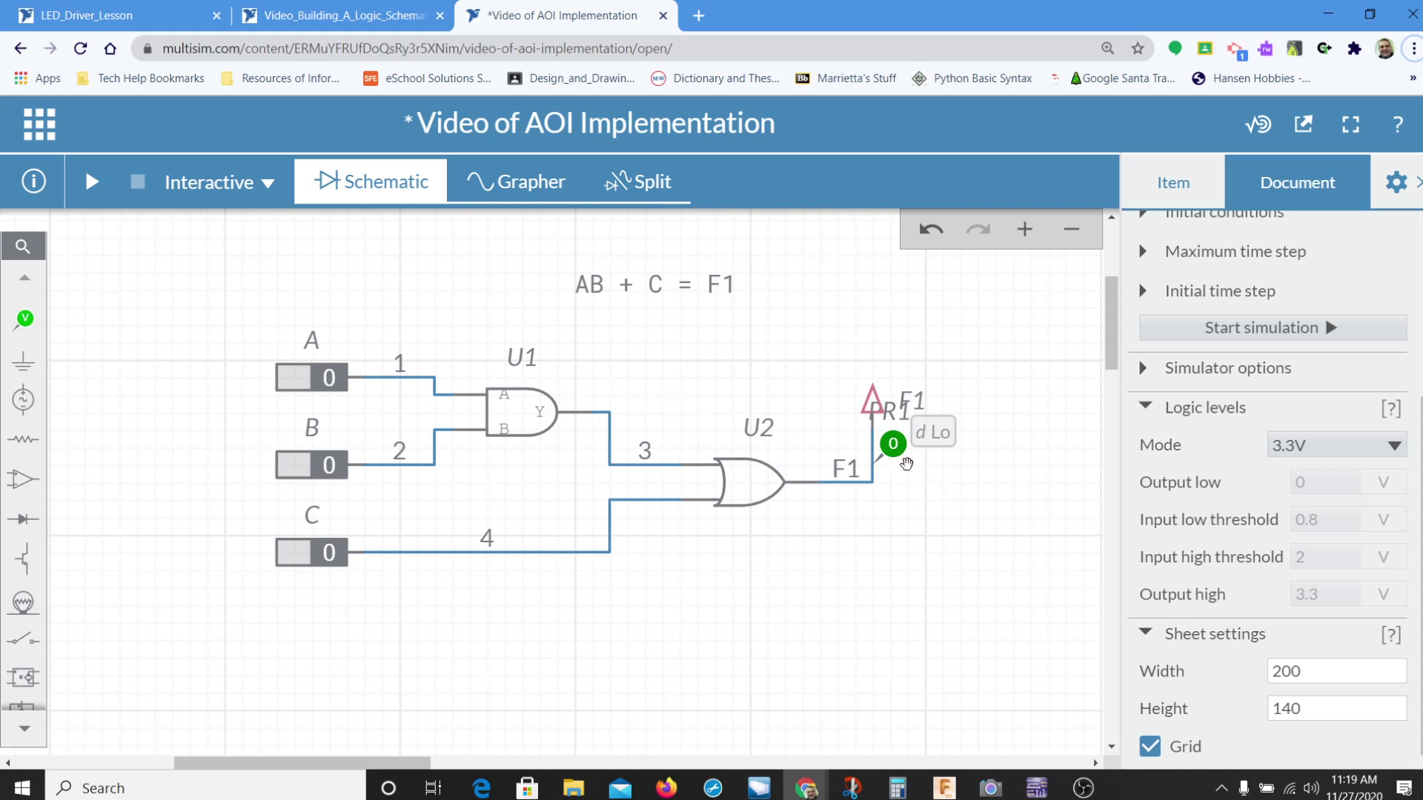
pyautogui.hotkey('alt', 'Tab')
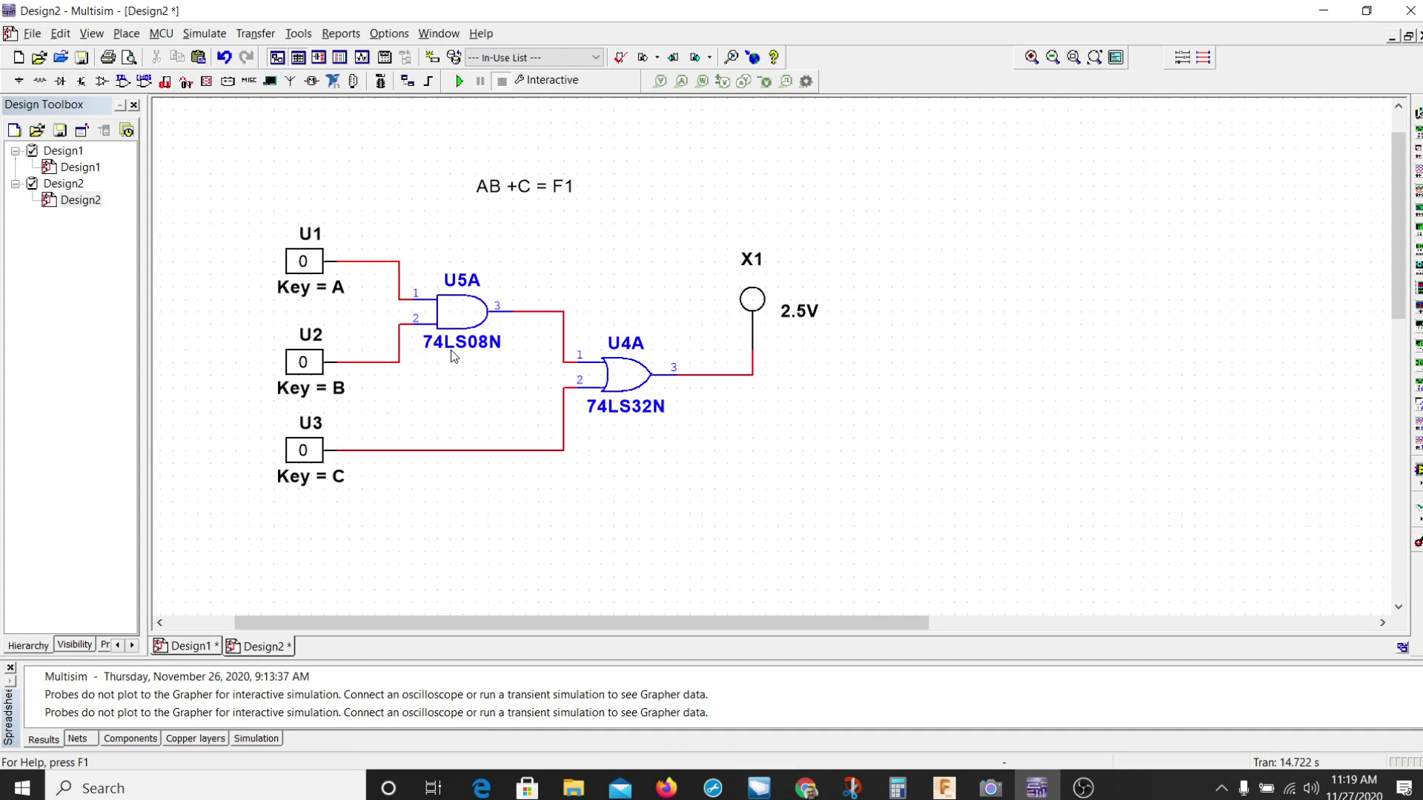
# - Switch to Tinkercad and place a 74HC08 quad AND gate across the new breadboard's centre gap, starting at column 1
pyautogui.hotkey('alt', 'Tab')
pyautogui.hotkey('alt', 'Tab')
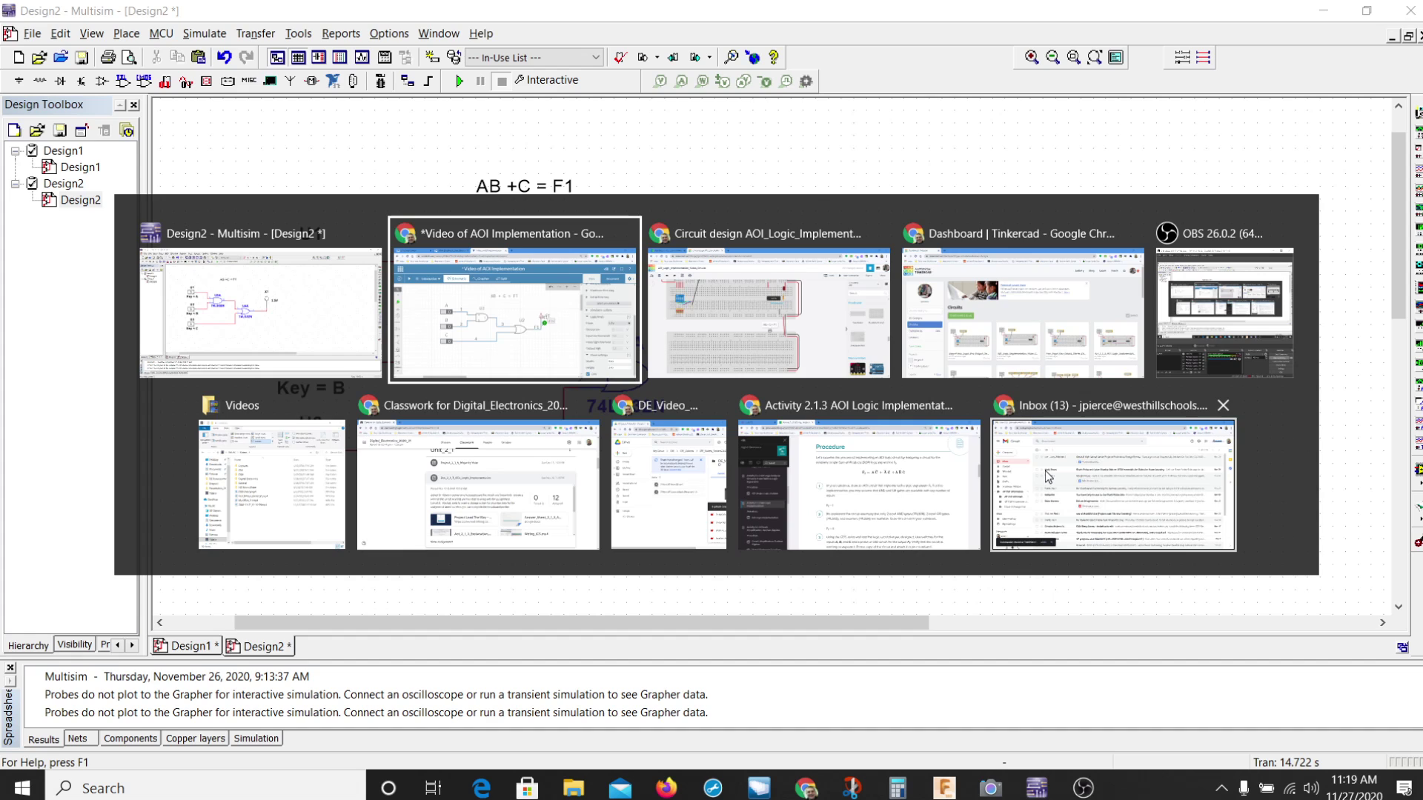
pyautogui.scroll(-15, 1340, 536)
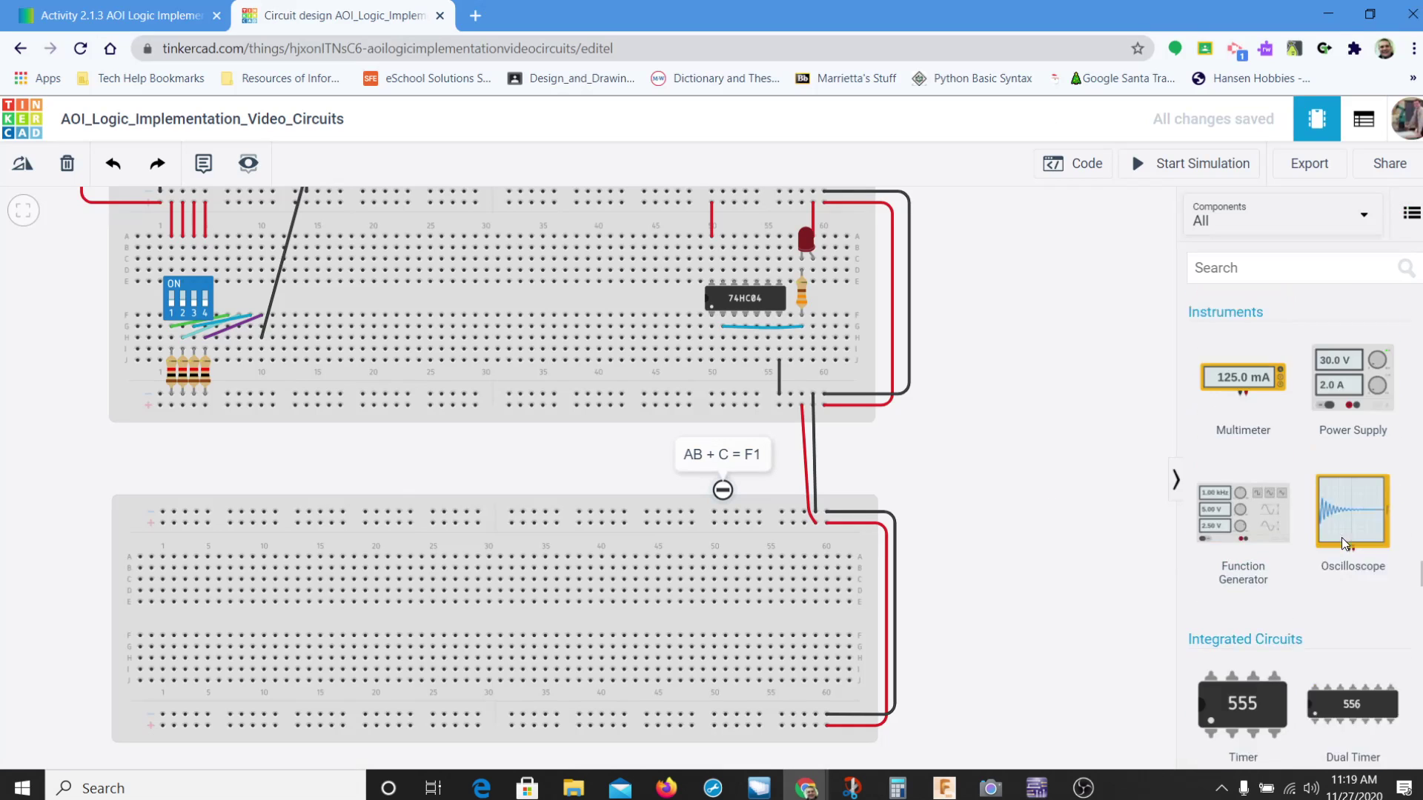
pyautogui.scroll(-7, 1346, 546)
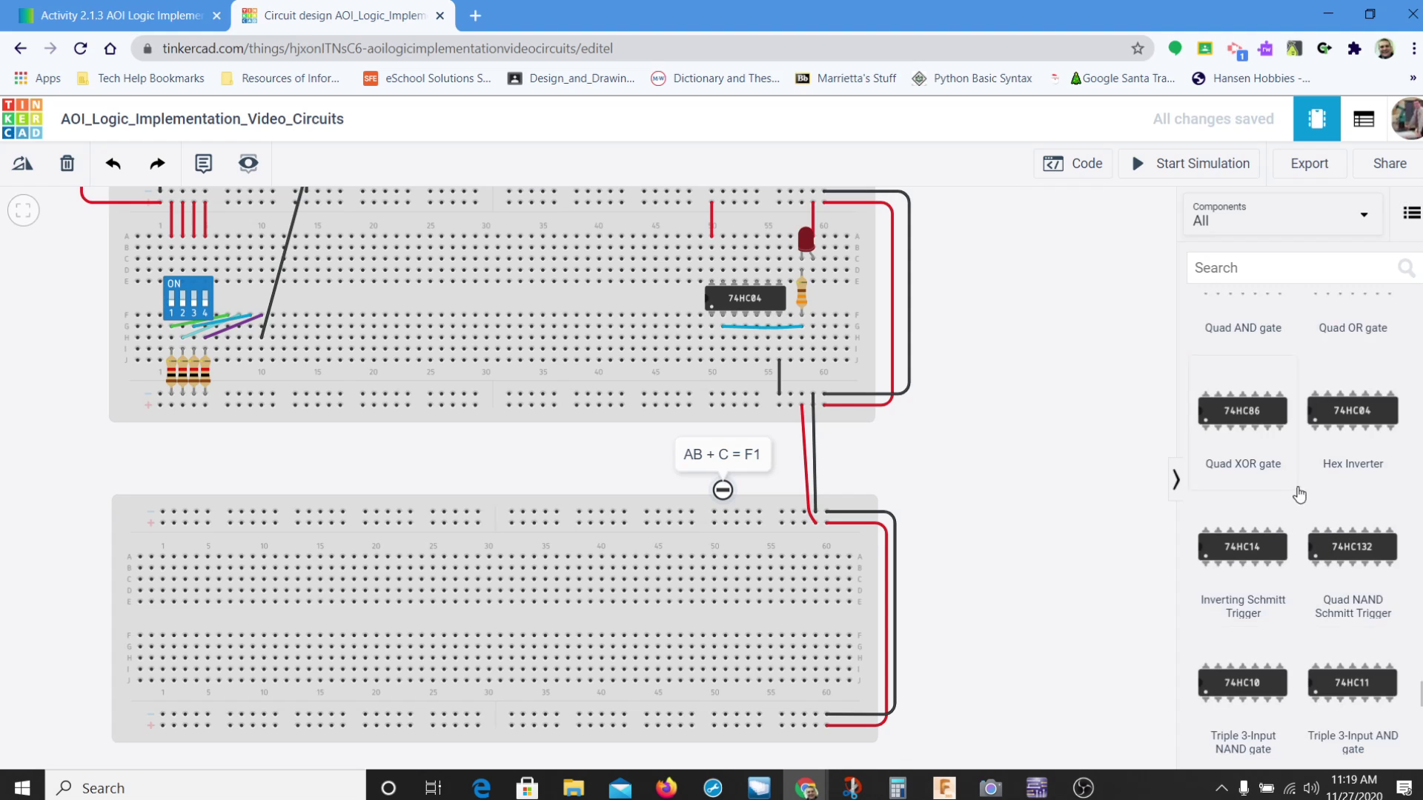
pyautogui.scroll(-3, 1300, 492)
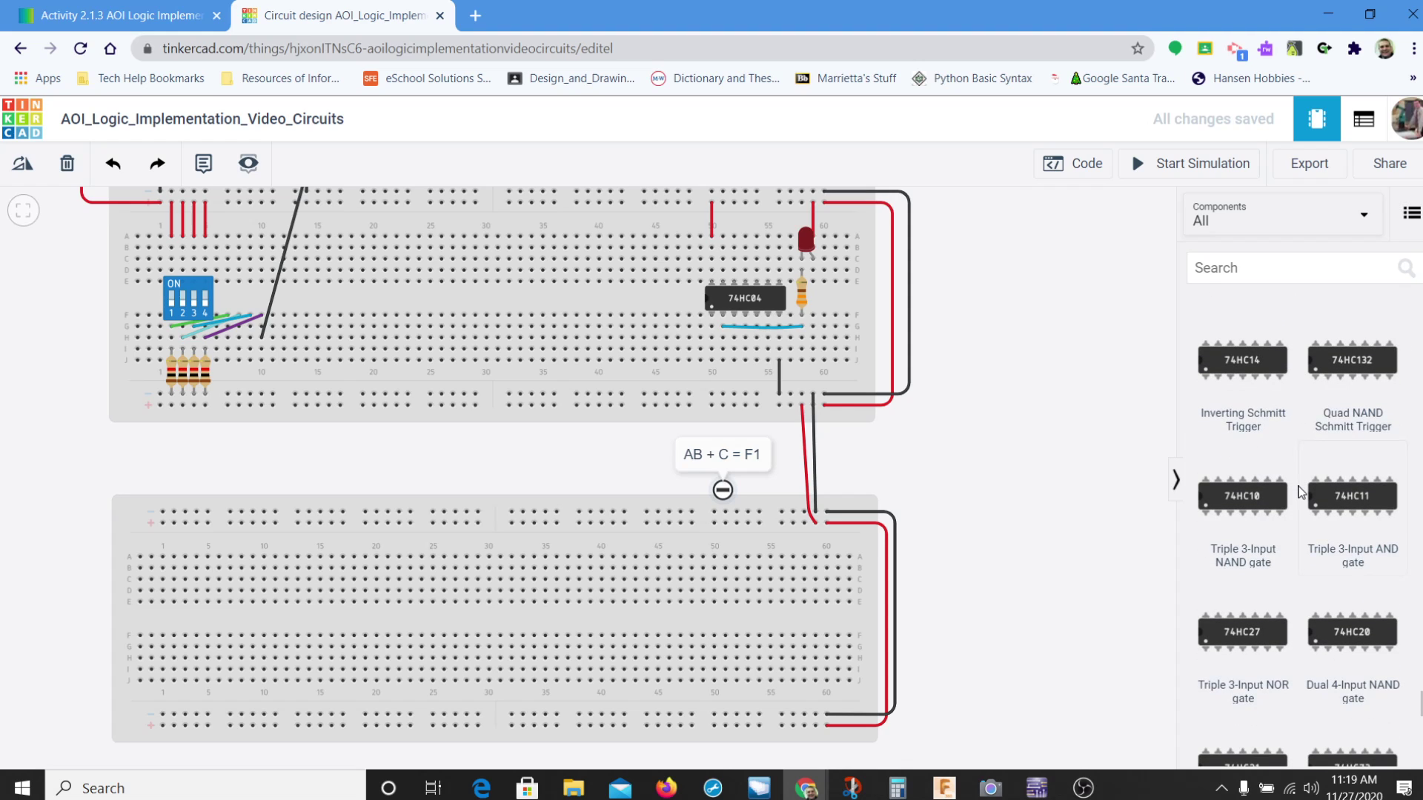
pyautogui.scroll(-4, 1301, 491)
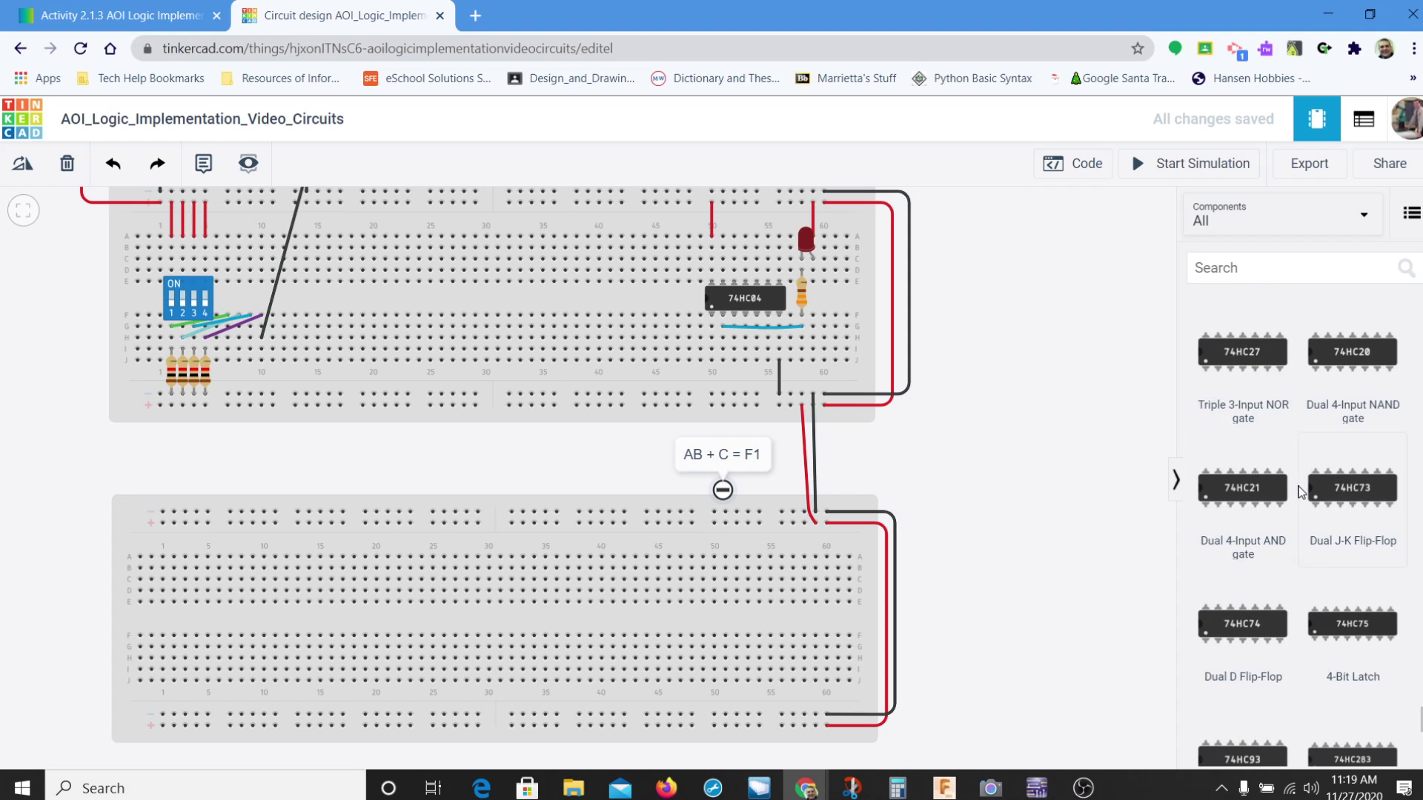
pyautogui.scroll(8, 1352, 495)
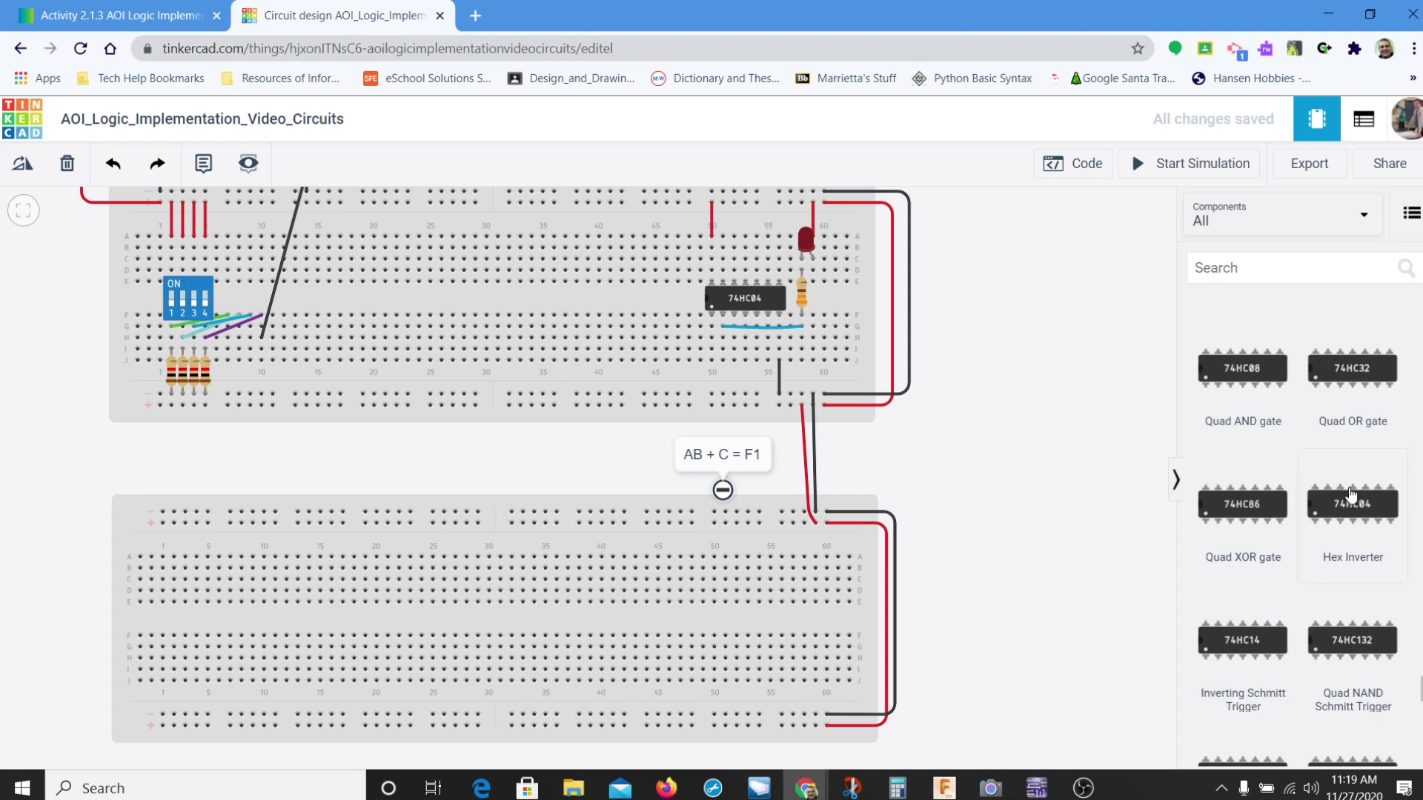
pyautogui.scroll(2, 1352, 495)
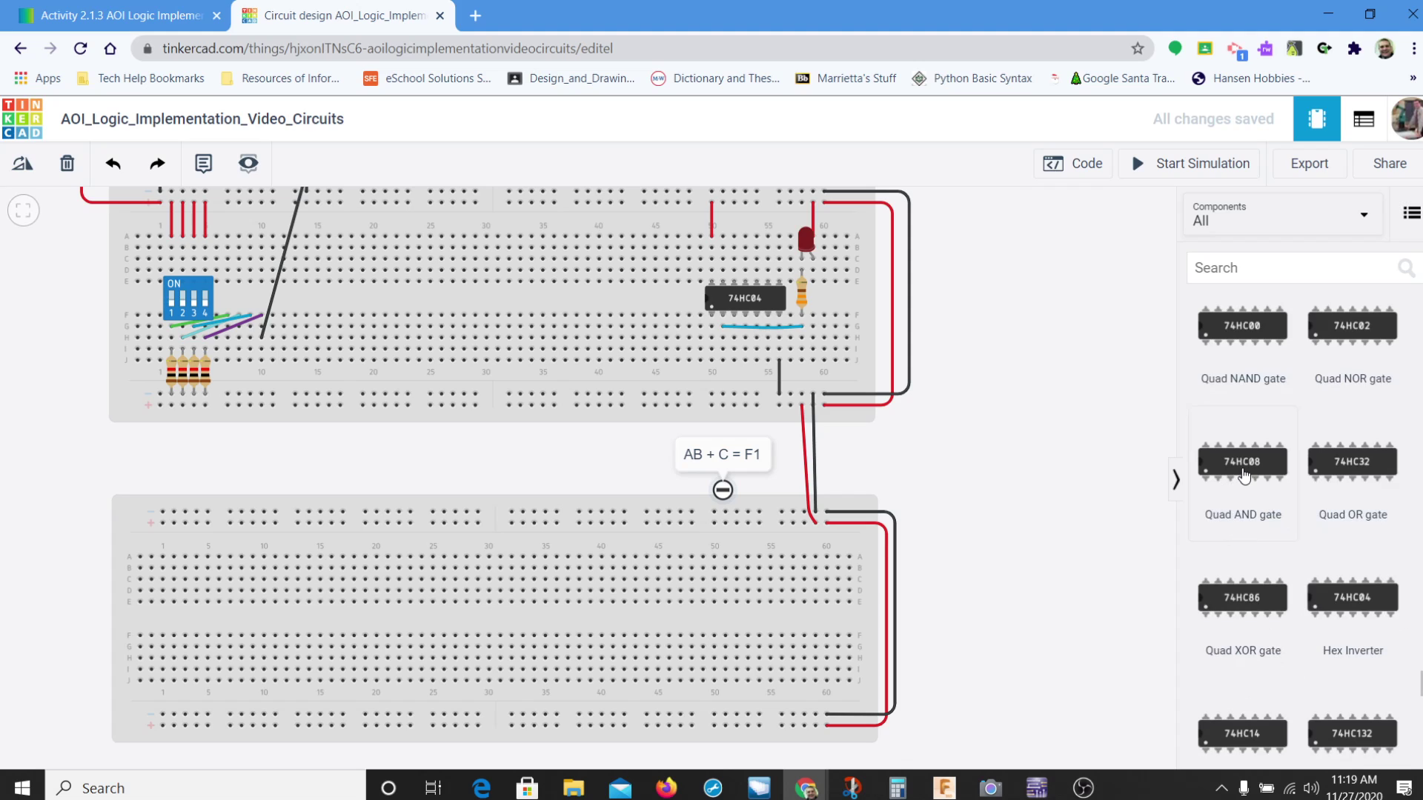
pyautogui.moveTo(1244, 474); pyautogui.dragTo(197, 627)
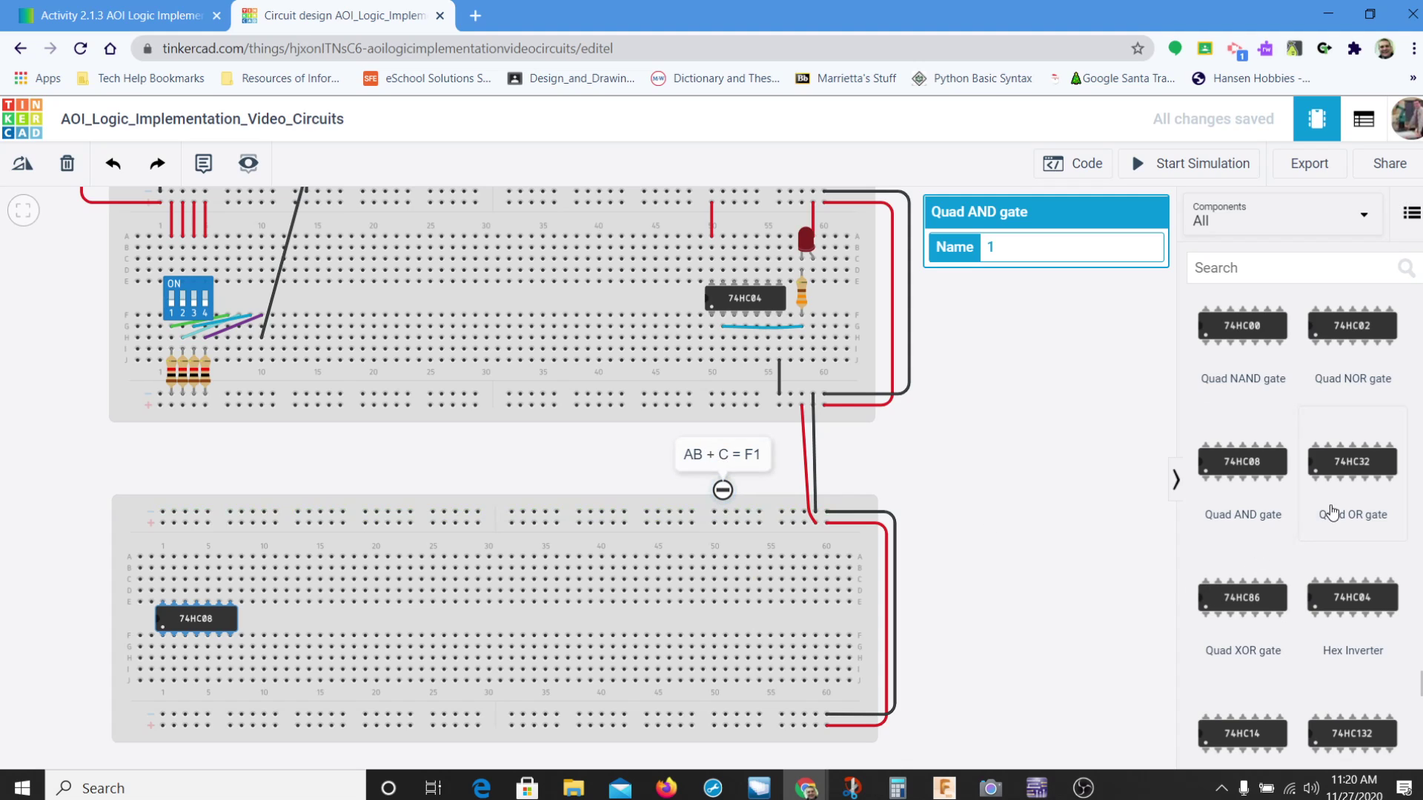
# - Place a 74HC32 quad OR gate across the new breadboard's centre gap, starting at column 11
pyautogui.moveTo(1354, 468); pyautogui.dragTo(306, 625)
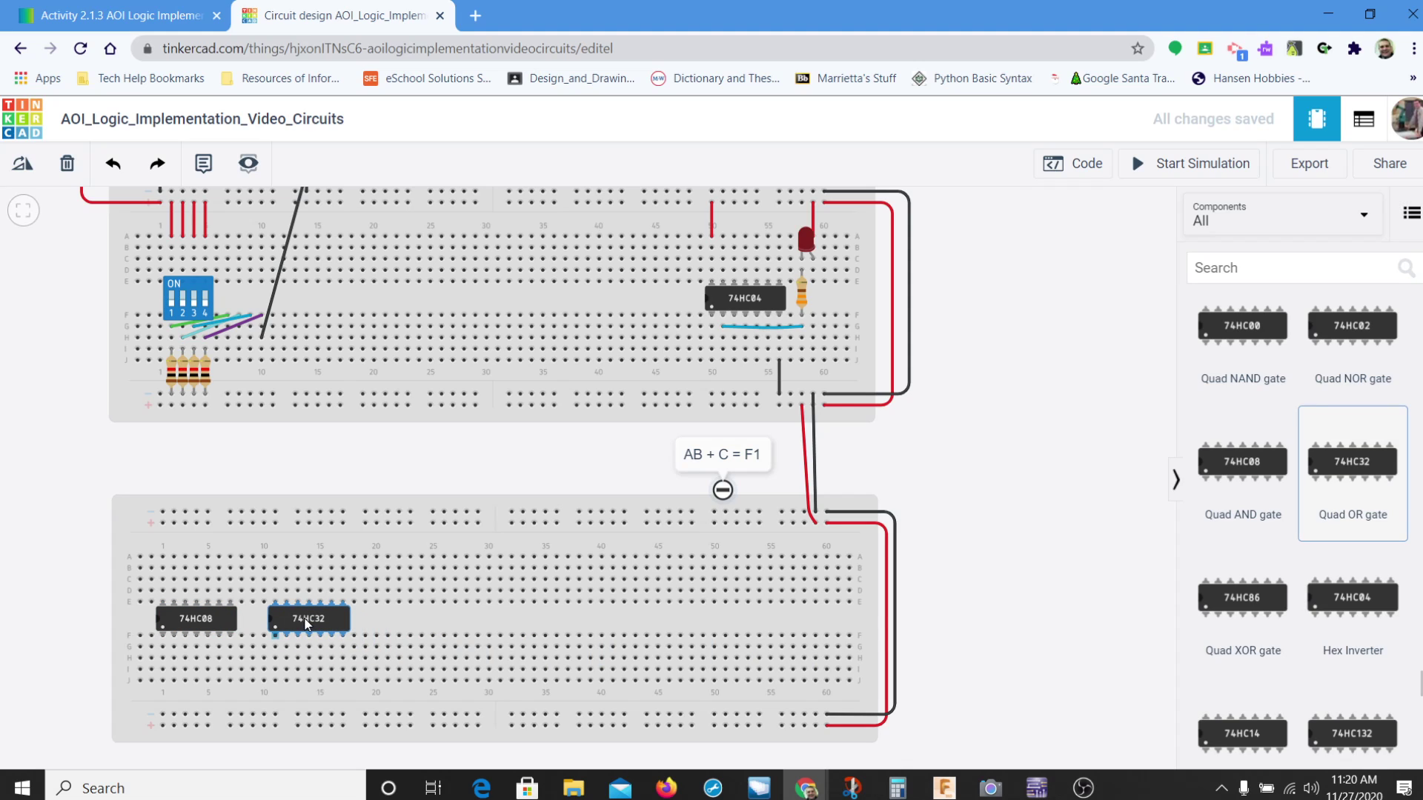
pyautogui.moveTo(307, 624); pyautogui.dragTo(307, 626)
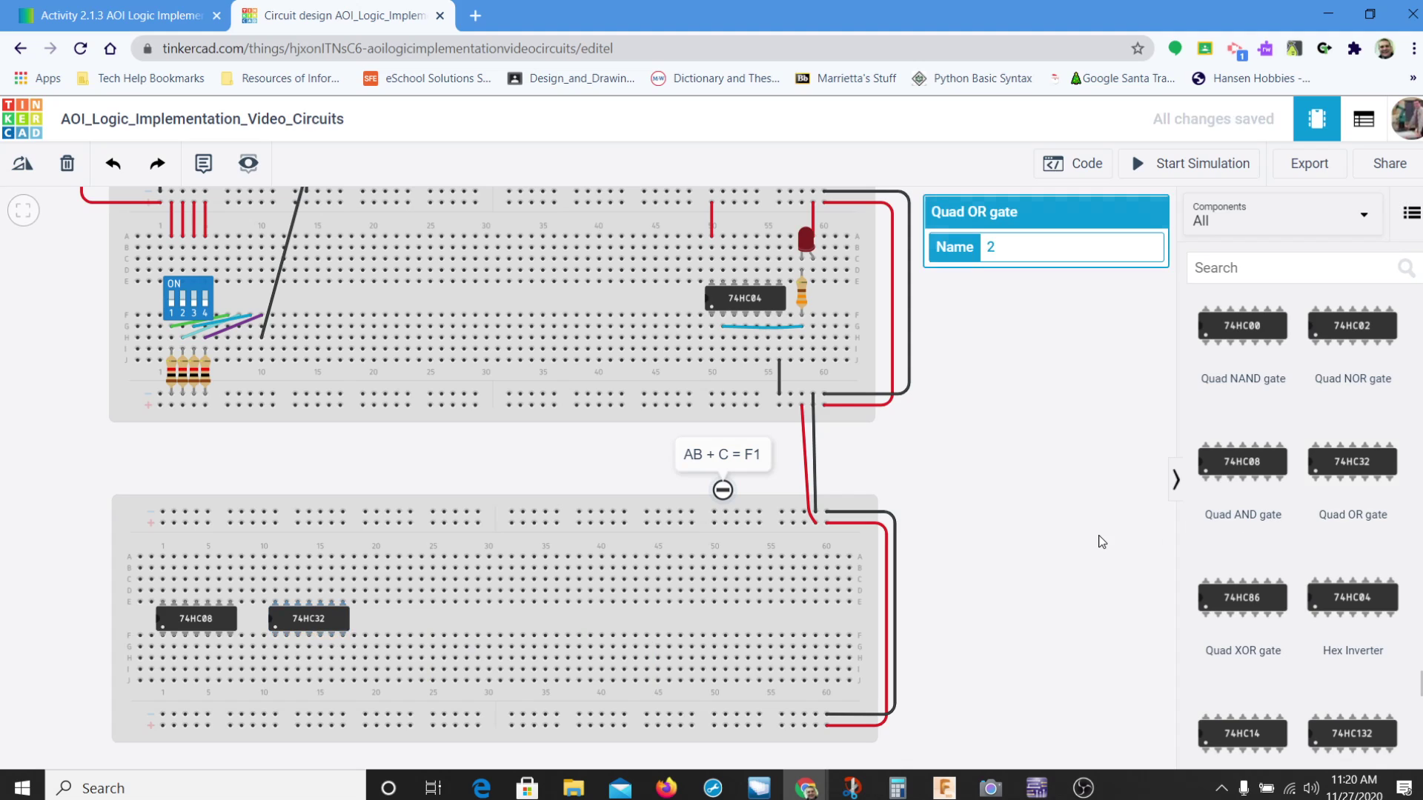
pyautogui.click(956, 631)
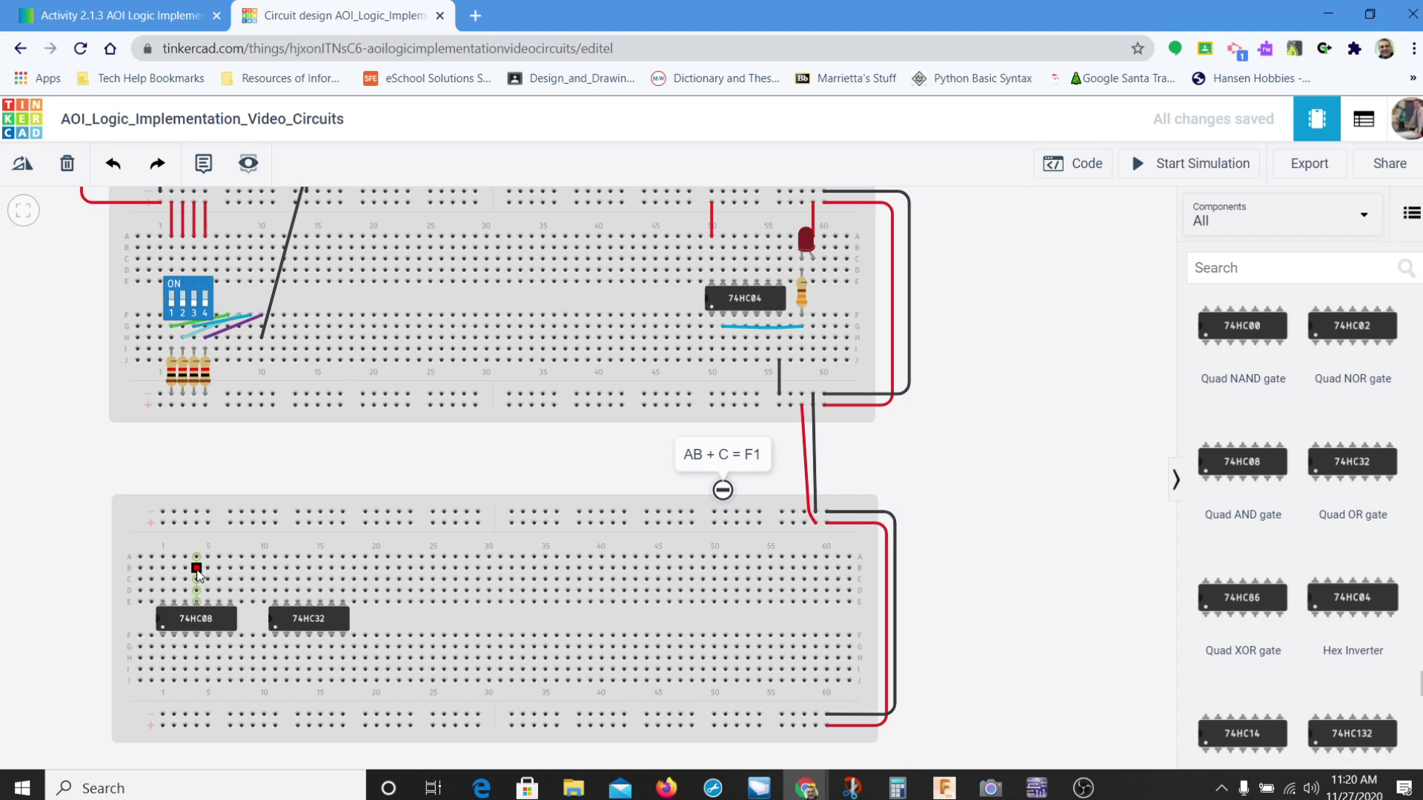
# - Connect row A of columns 1 and 11 to the new breadboard's upper positive rail with red wires to power both chips
pyautogui.click(165, 524)
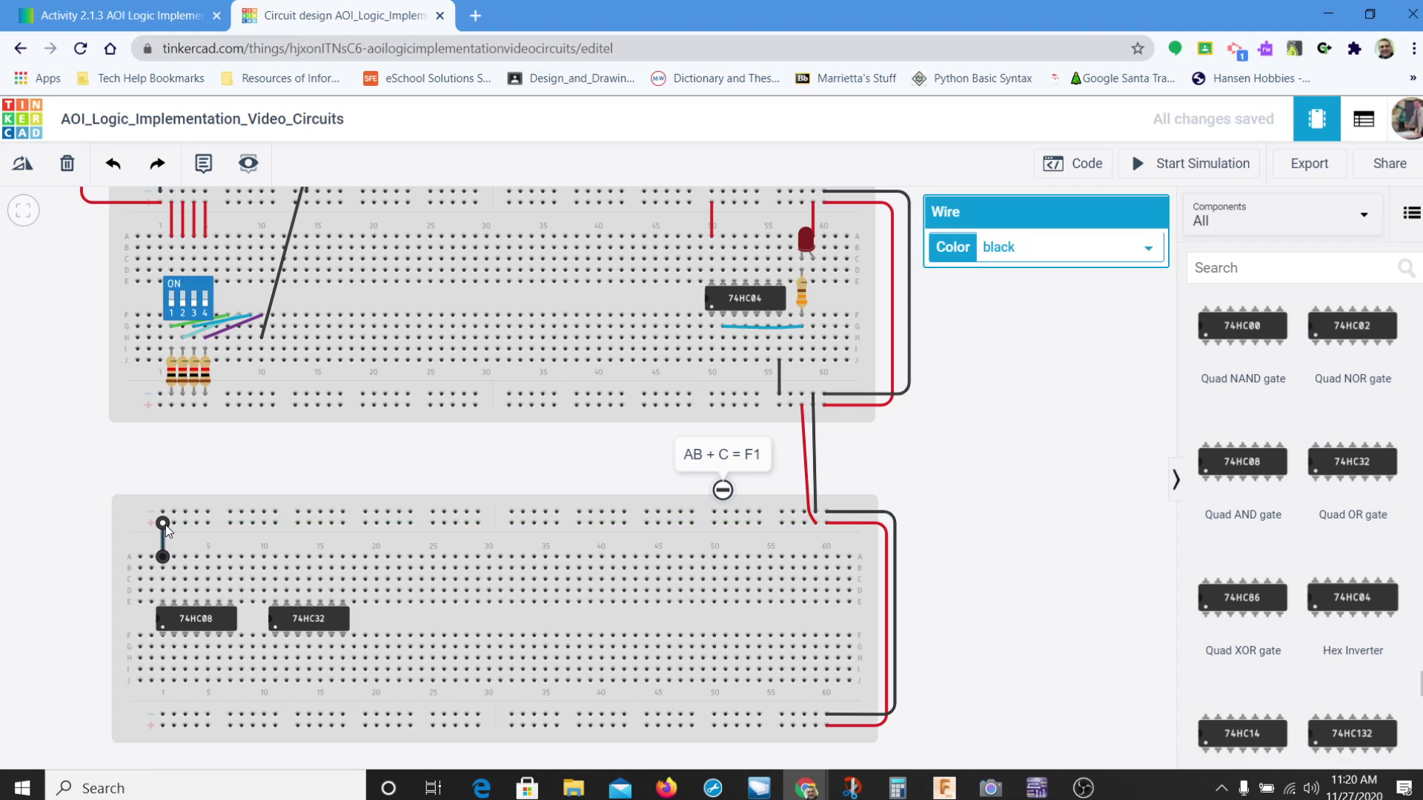
pyautogui.press('2')
pyautogui.click(275, 557)
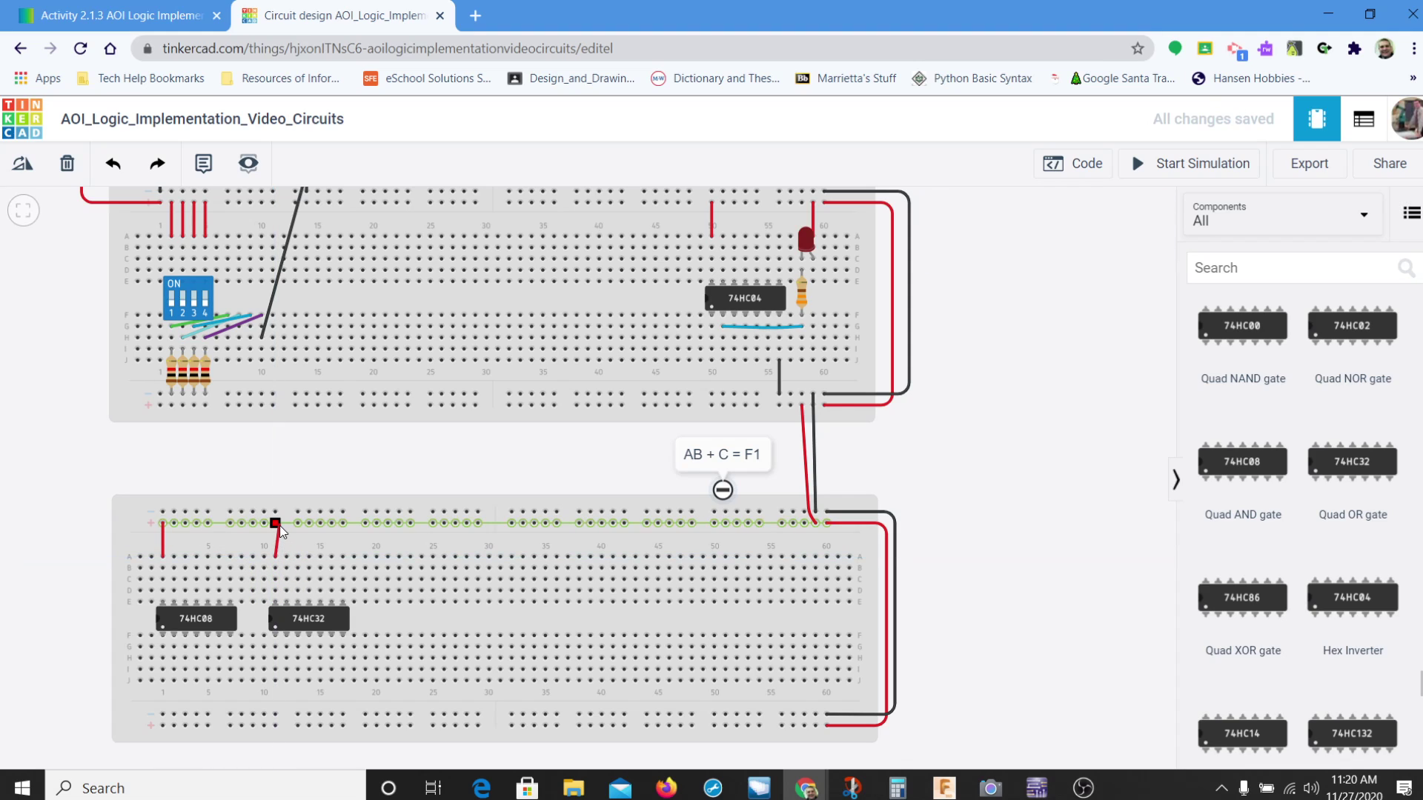
pyautogui.click(275, 524)
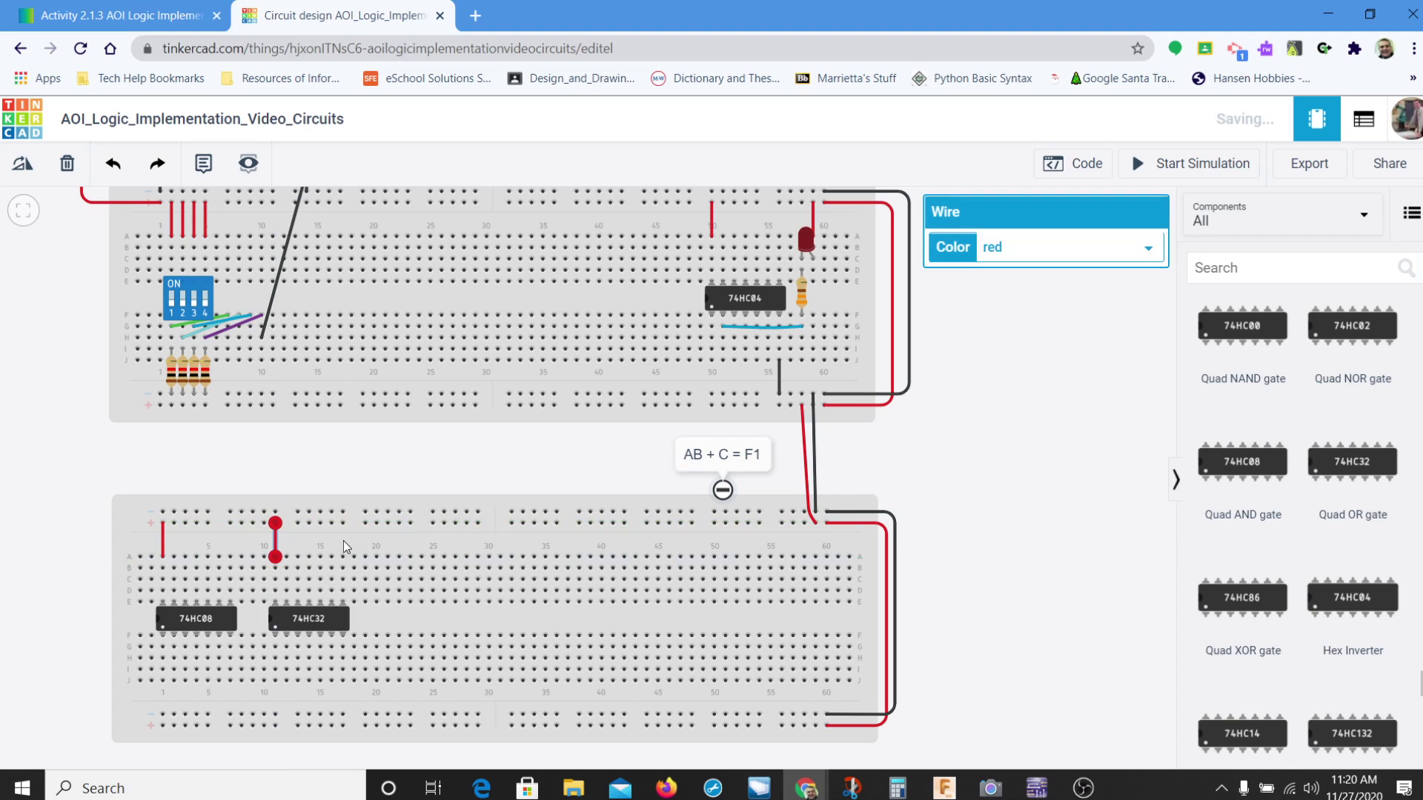
pyautogui.click(416, 619)
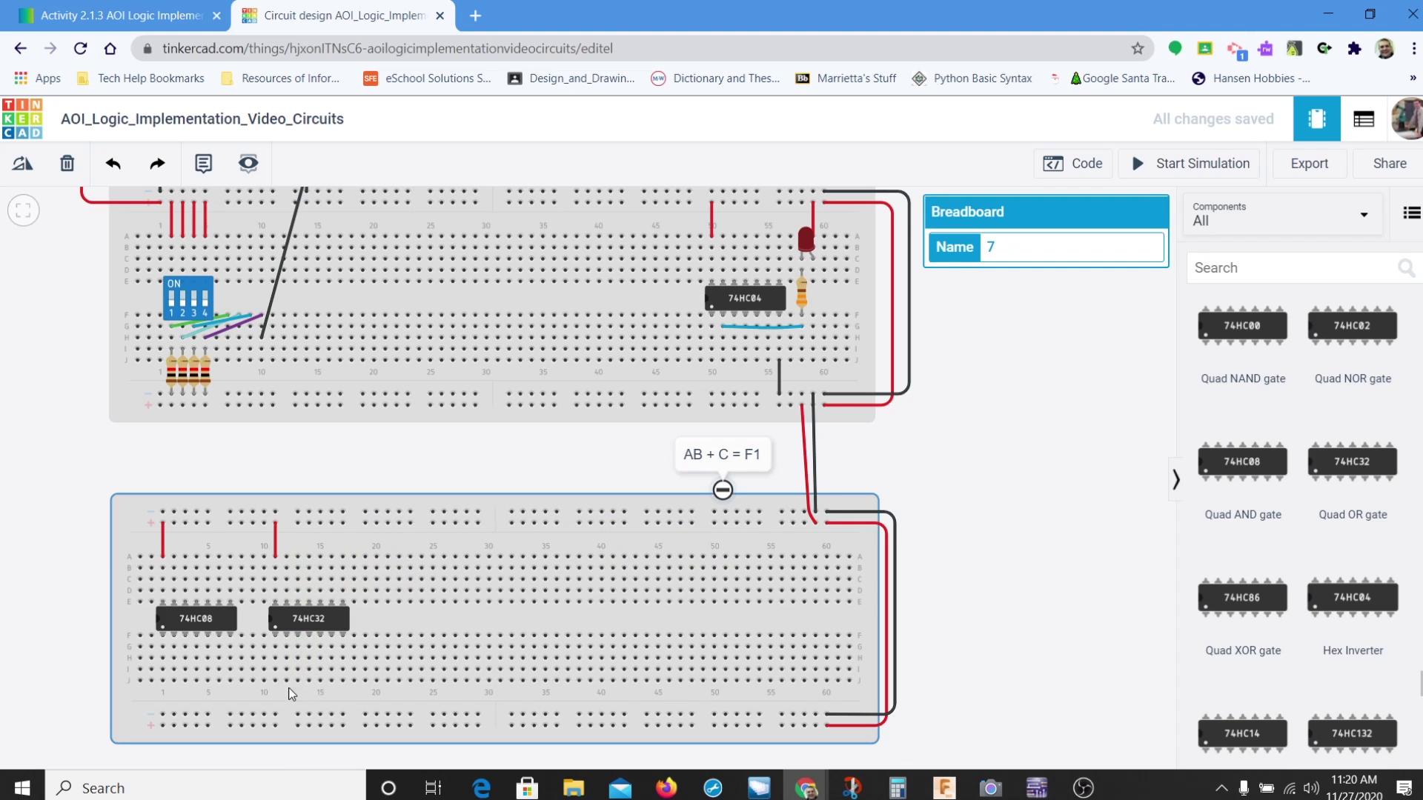
# - Connect row J of columns 7 and 17 to the new breadboard's lower negative rail with black wires to ground both chips
pyautogui.click(231, 680)
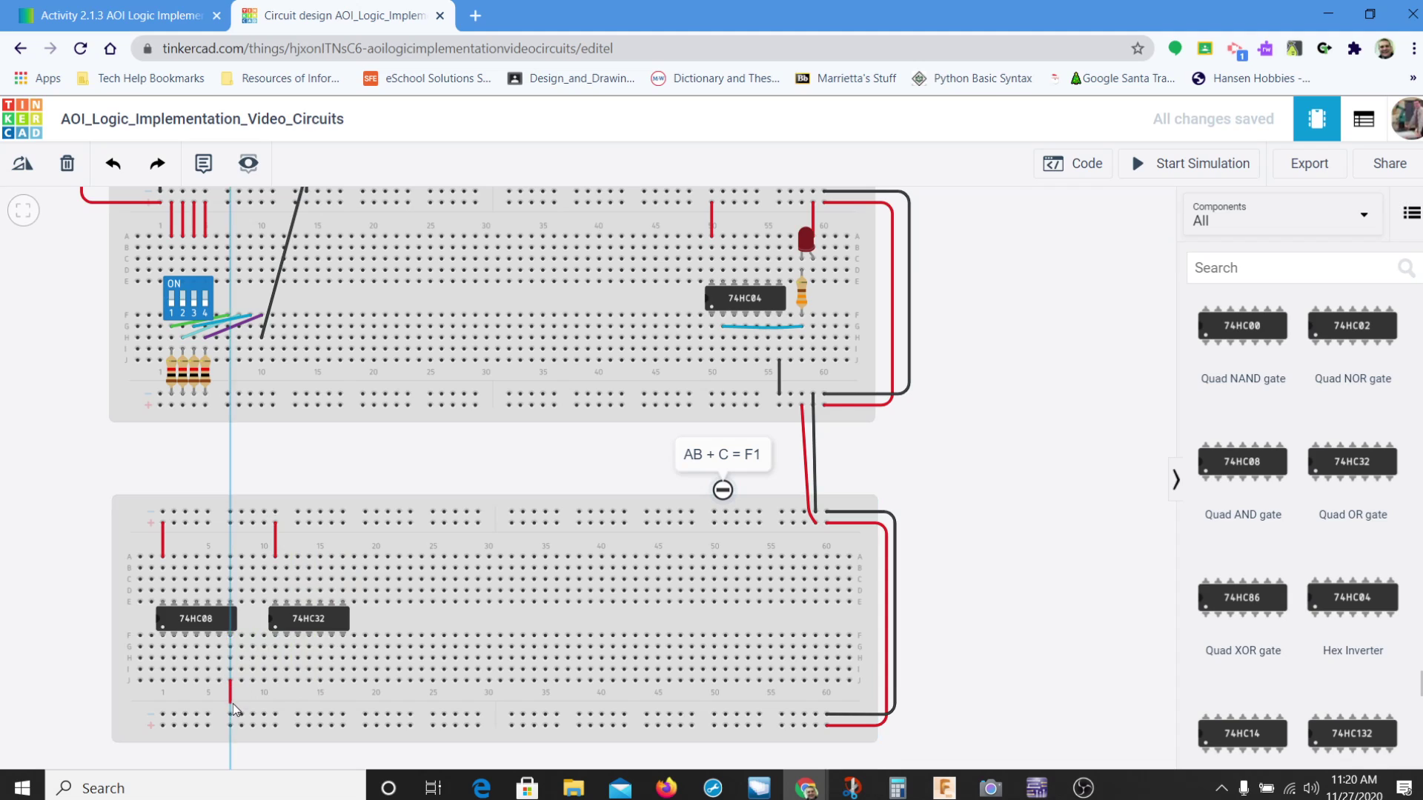
pyautogui.click(230, 715)
pyautogui.press('0')
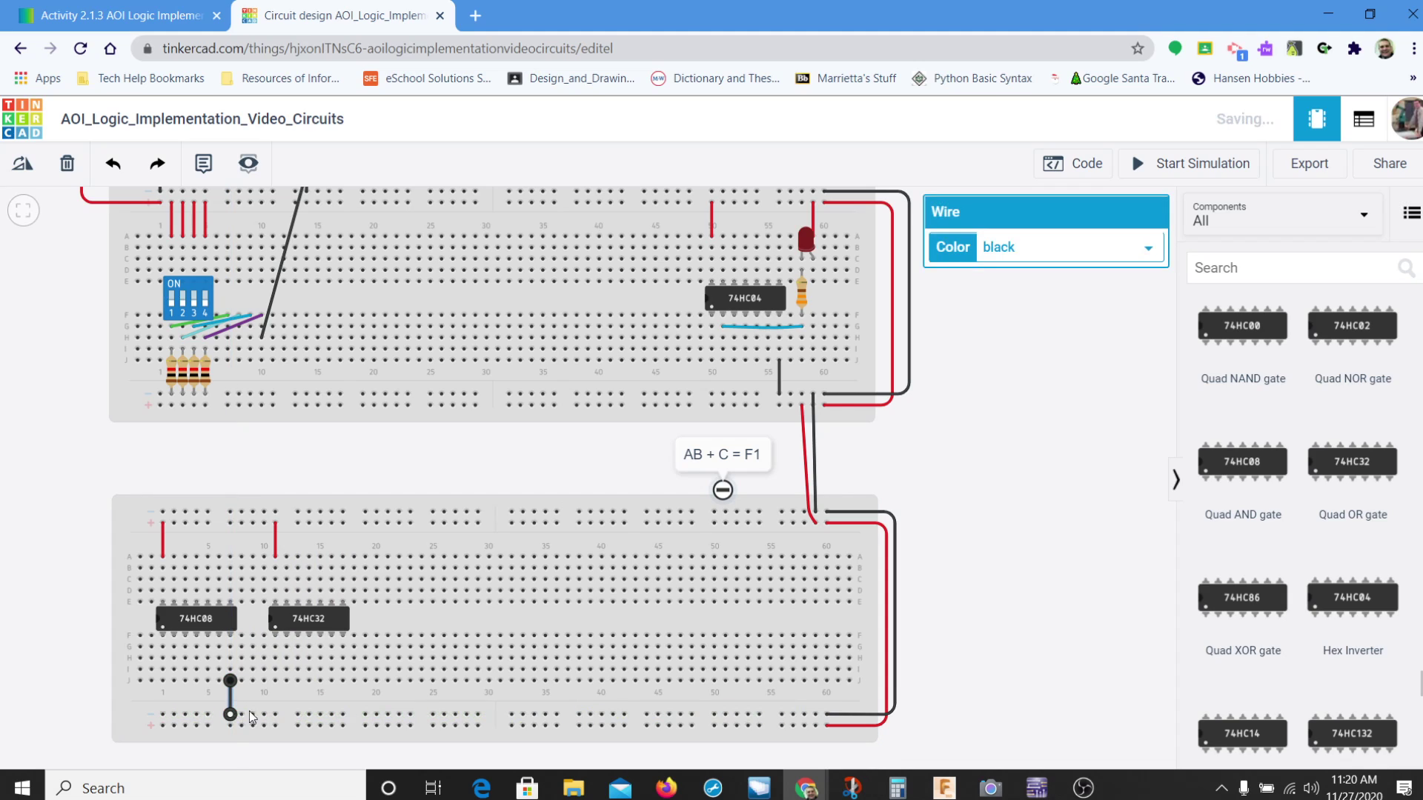
pyautogui.click(343, 680)
pyautogui.click(344, 714)
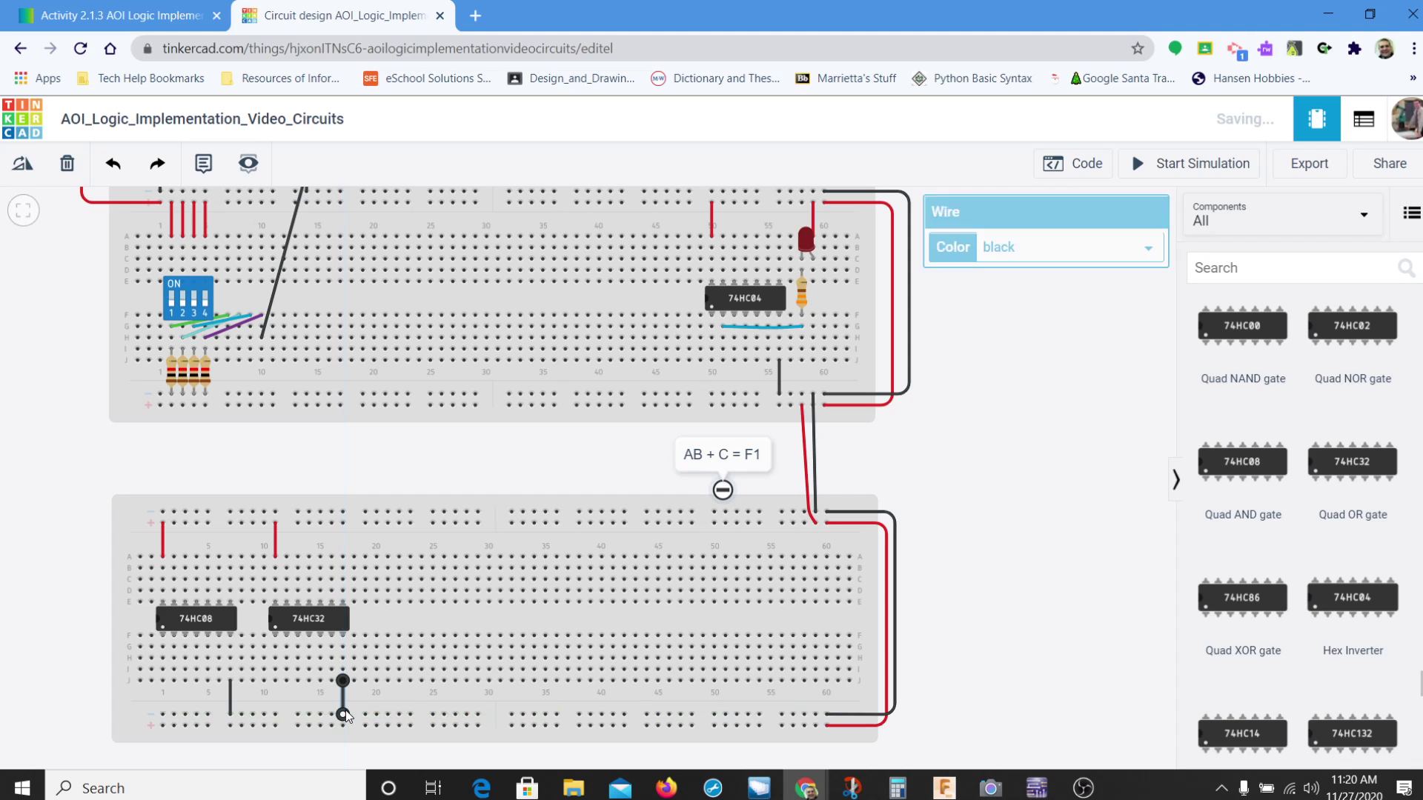
pyautogui.click(463, 459)
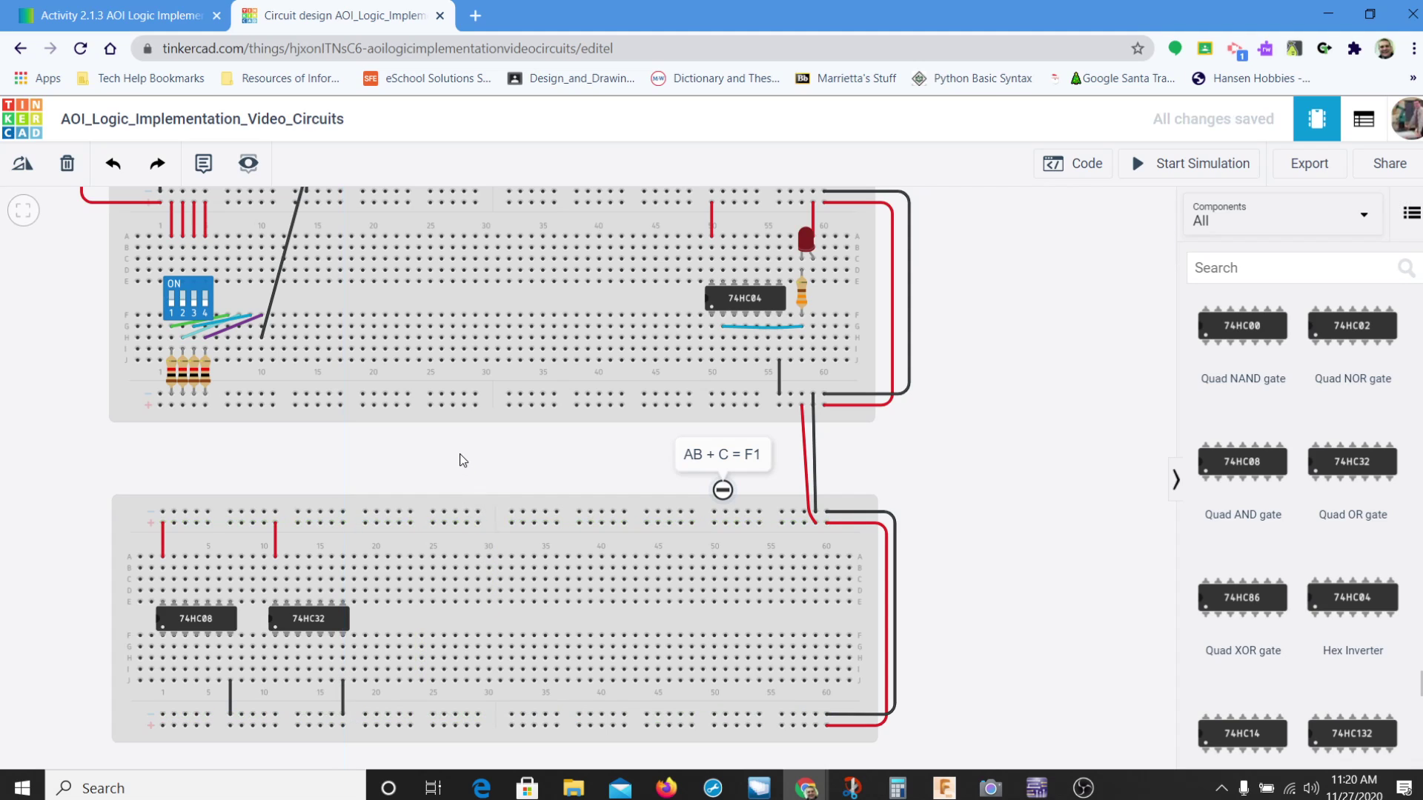
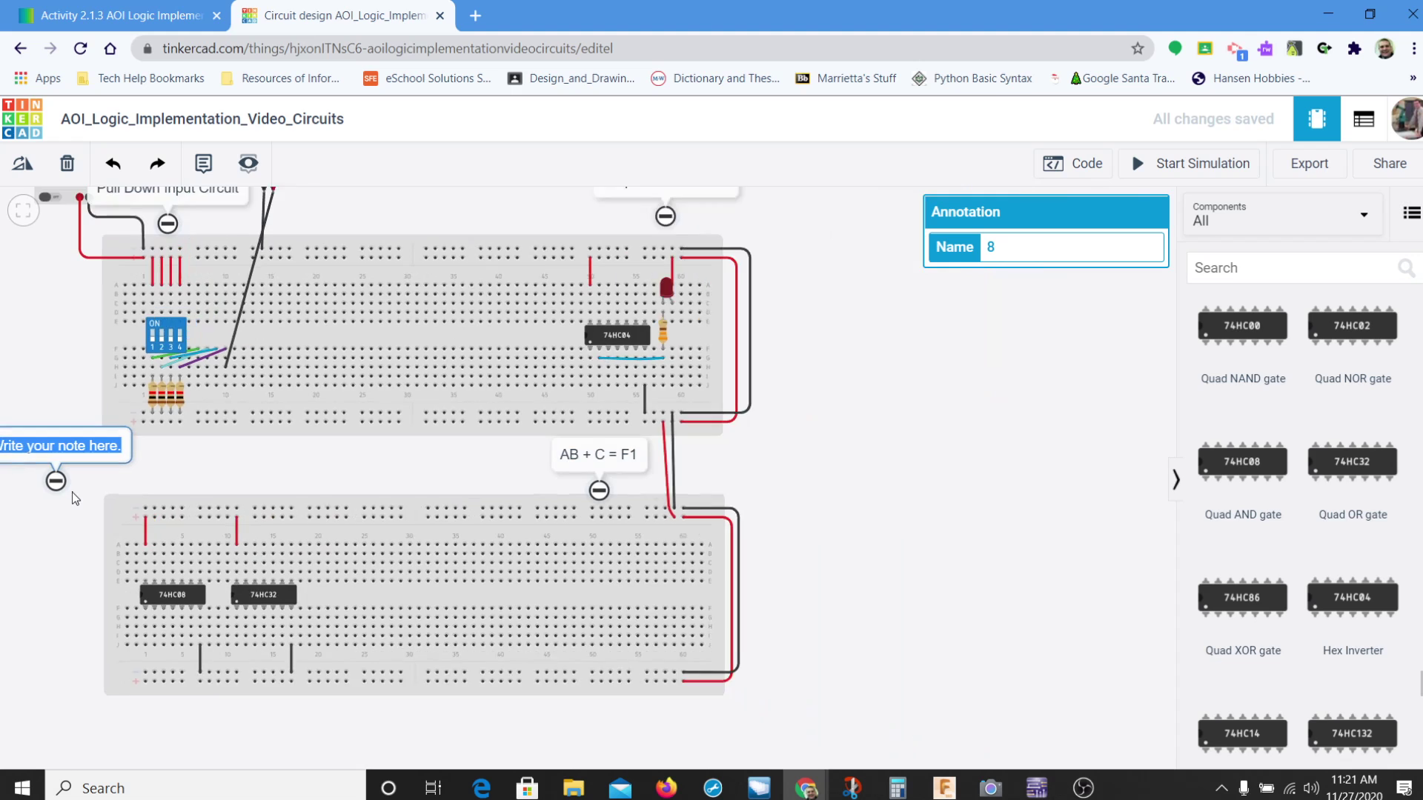
# - Write "A = SW2 B=SW3 C=SW4" in the blank annotation beside the gap between the two breadboards
pyautogui.scroll(4, 73, 493)
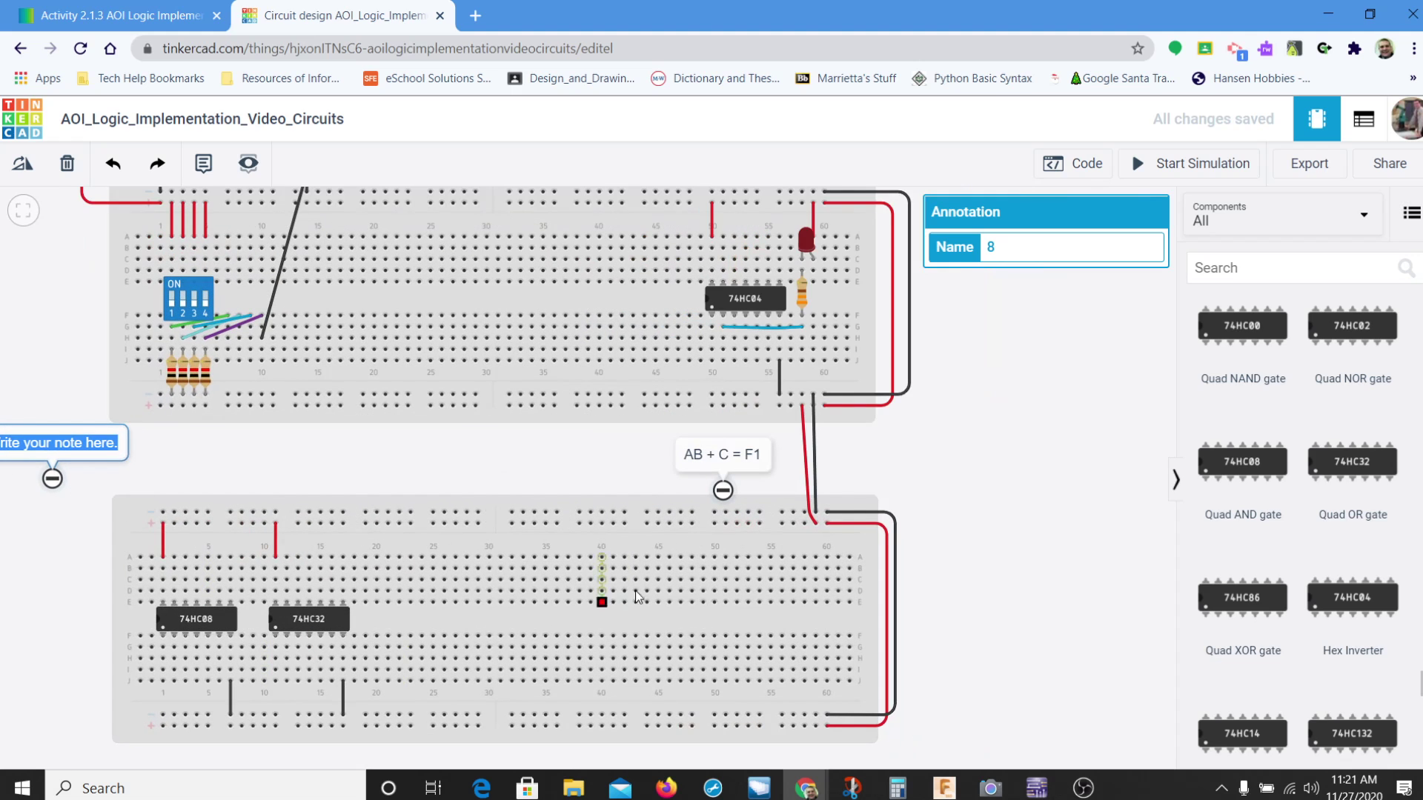
pyautogui.moveTo(1002, 519); pyautogui.dragTo(1064, 517)
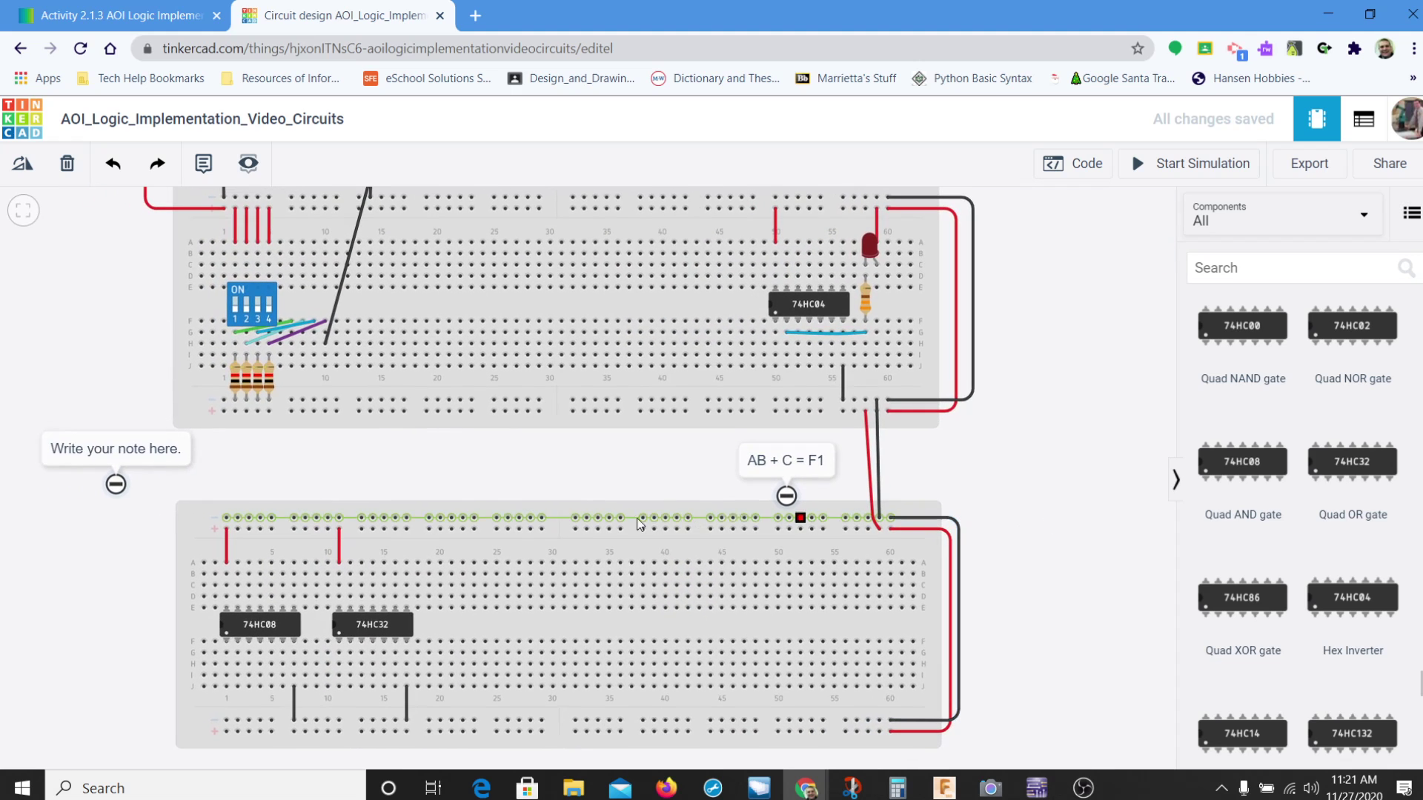
pyautogui.doubleClick(104, 451)
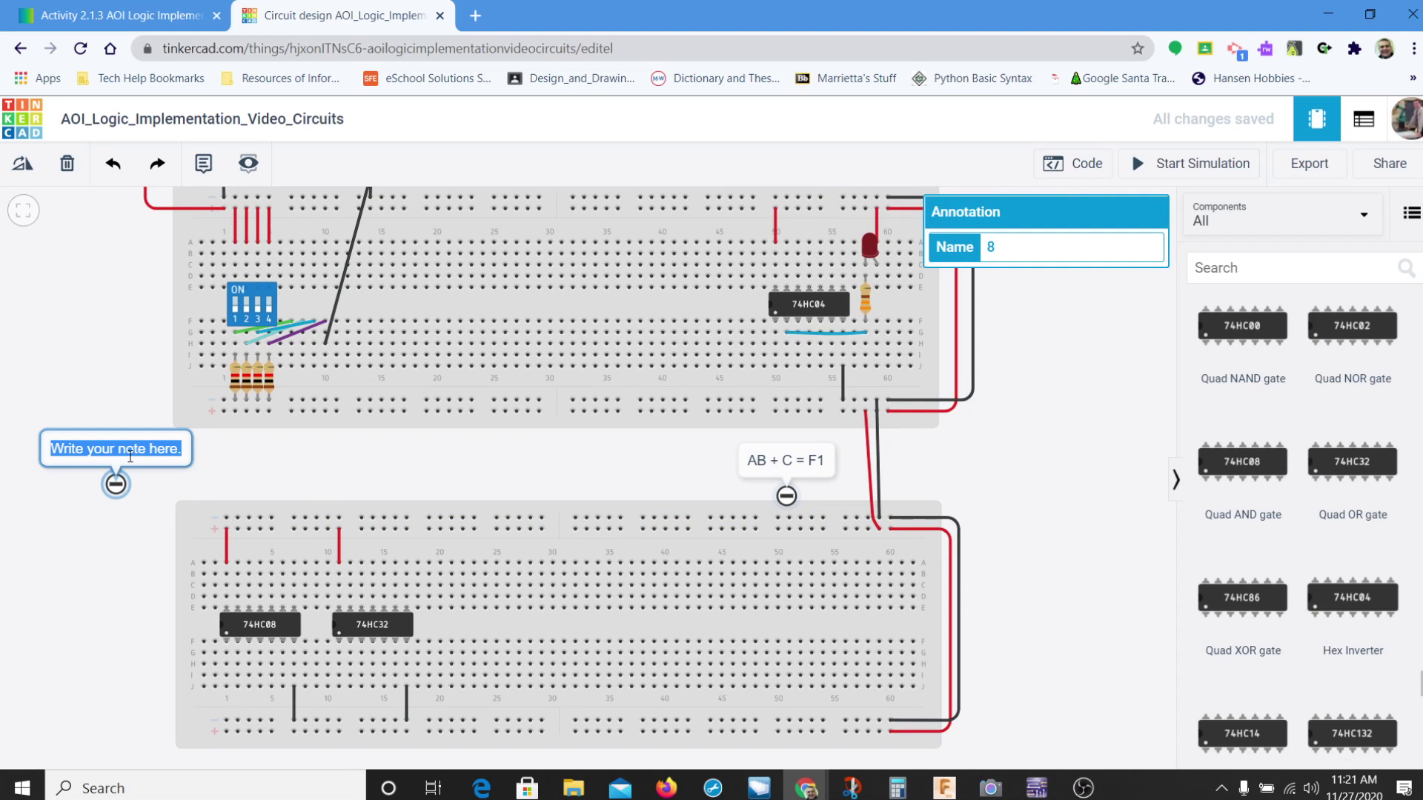
pyautogui.write('A')
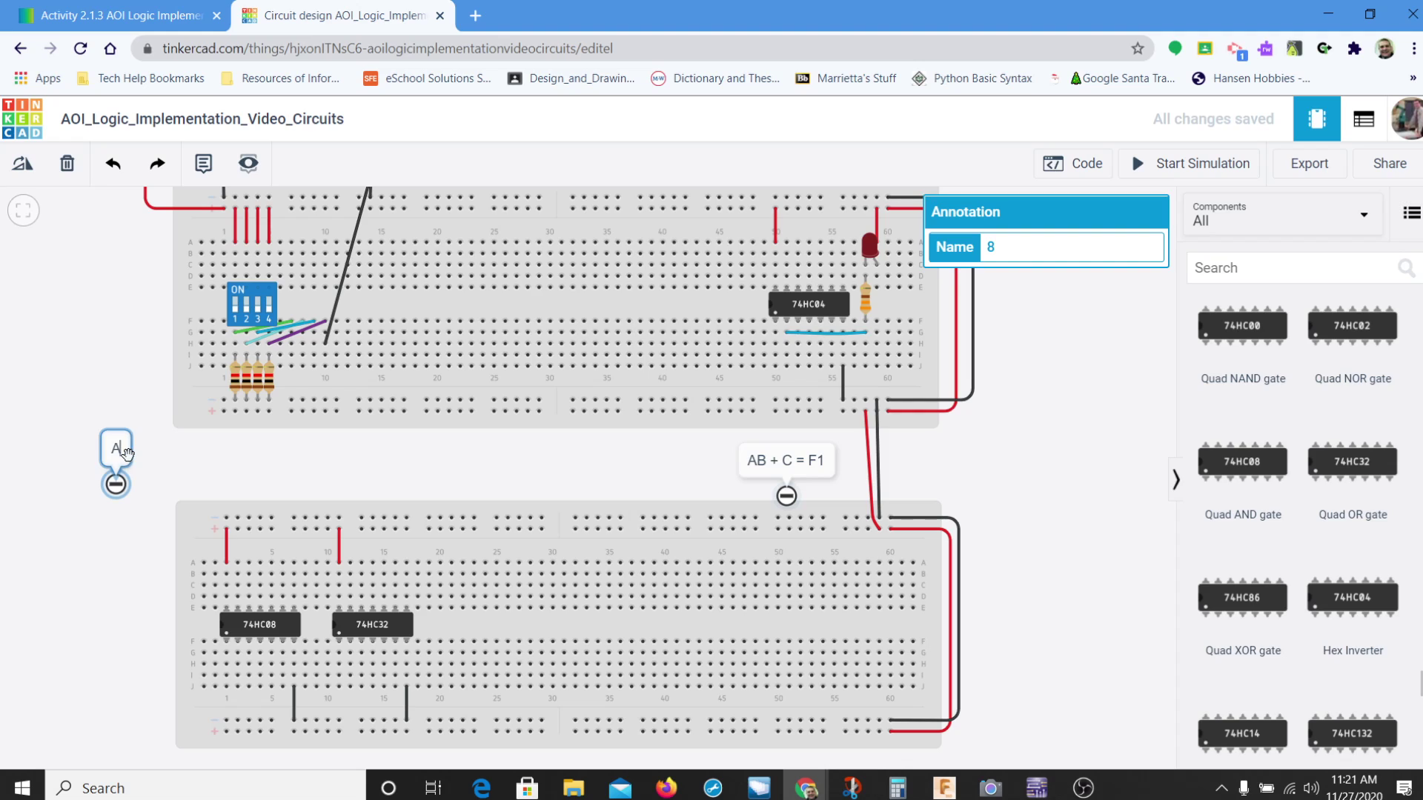
pyautogui.write(' = SW2  B')
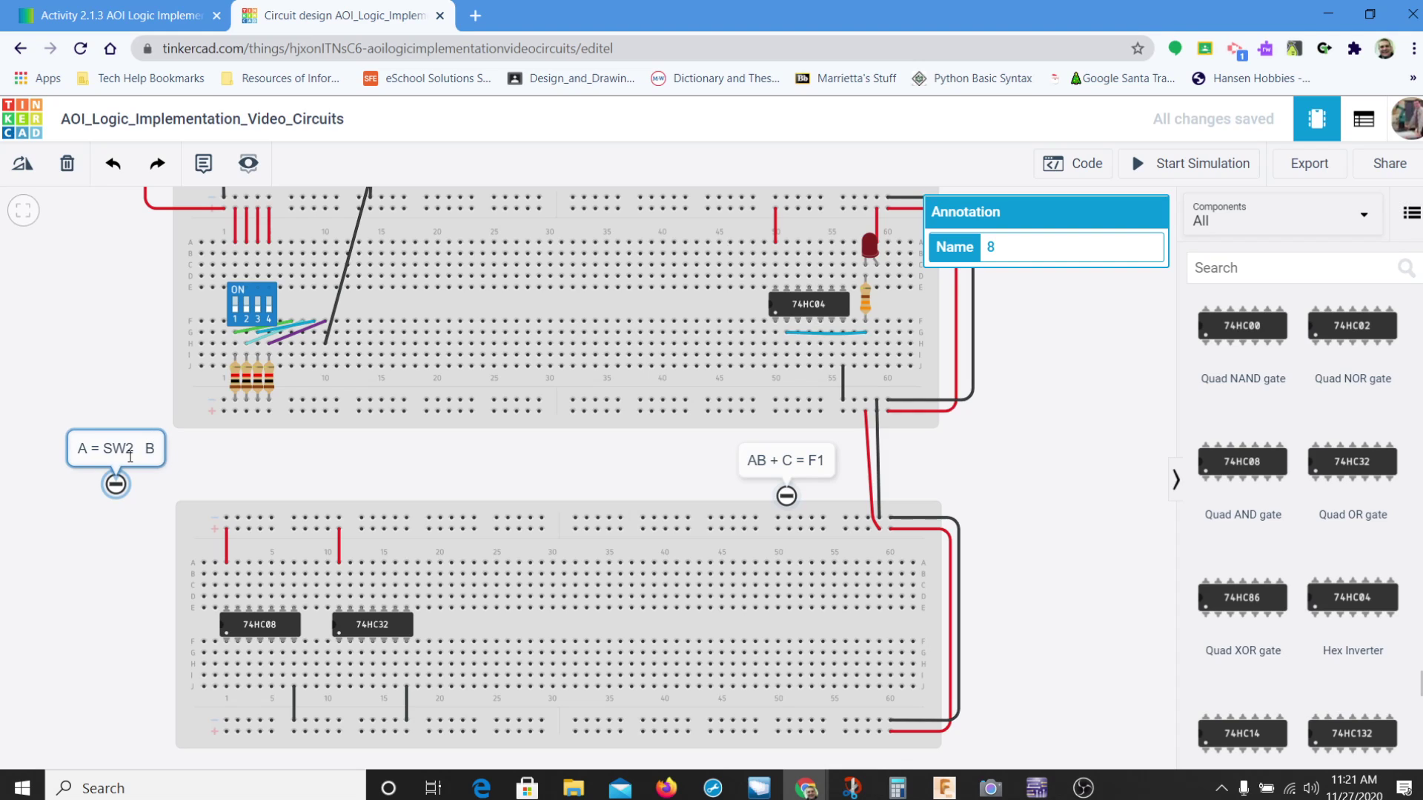
pyautogui.write('=SW')
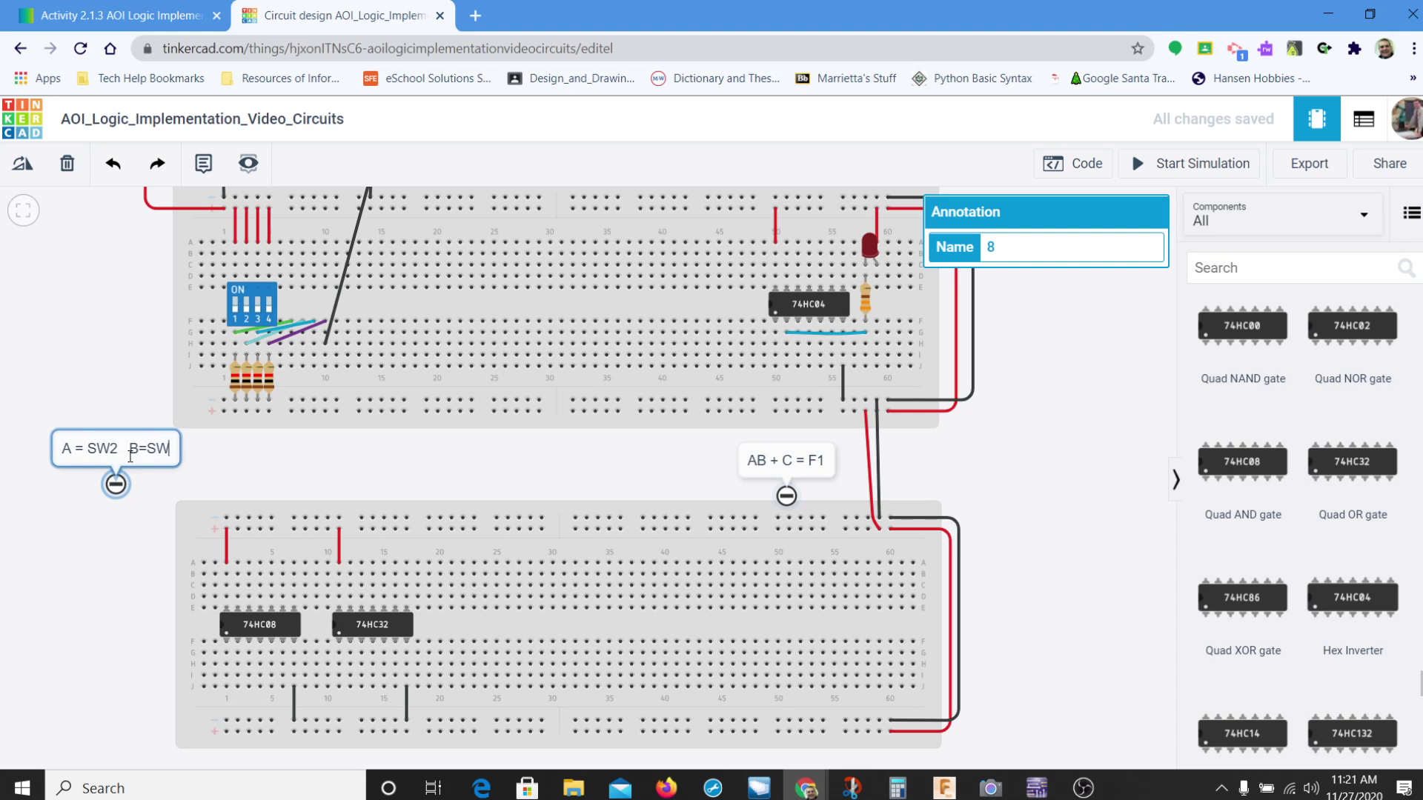
pyautogui.write('3 ')
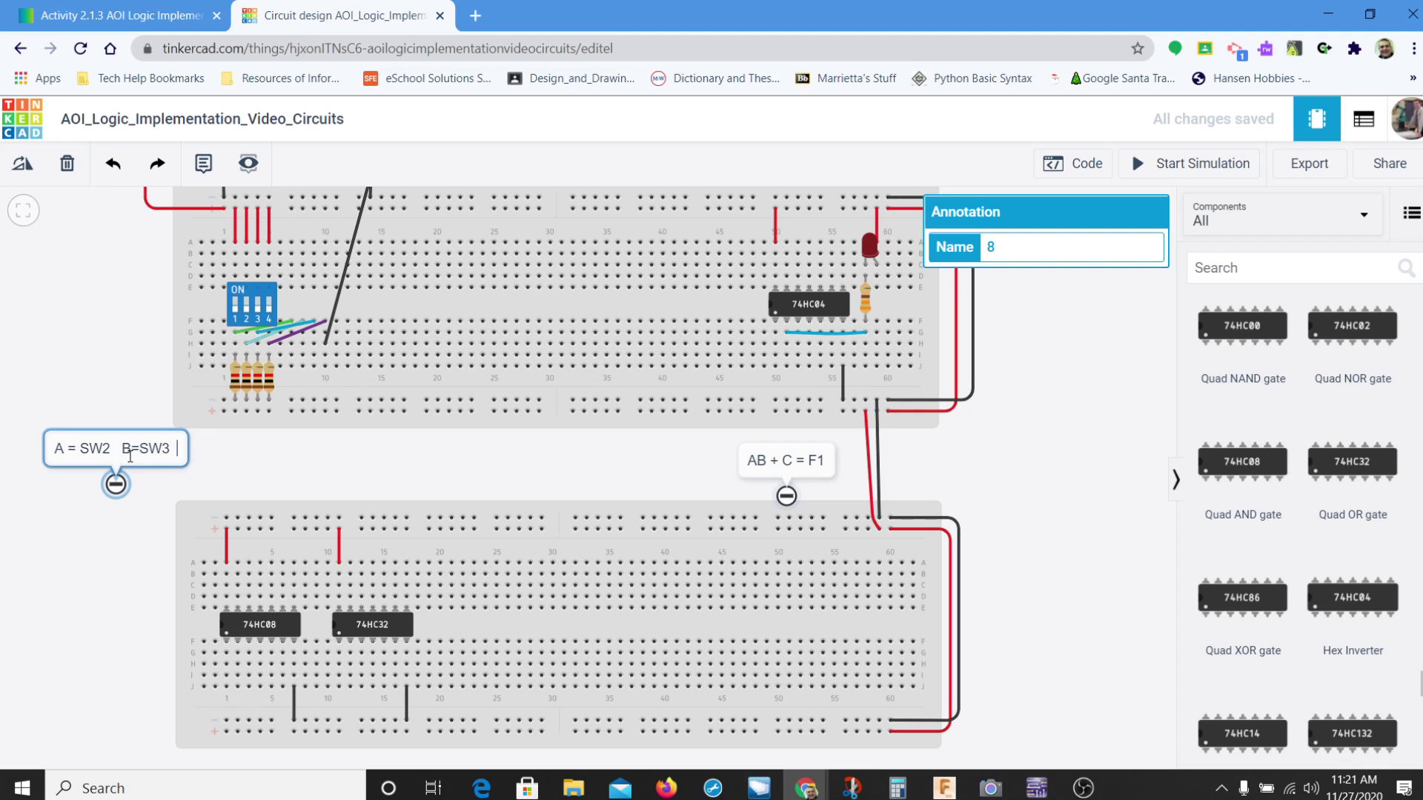
pyautogui.write(' C=')
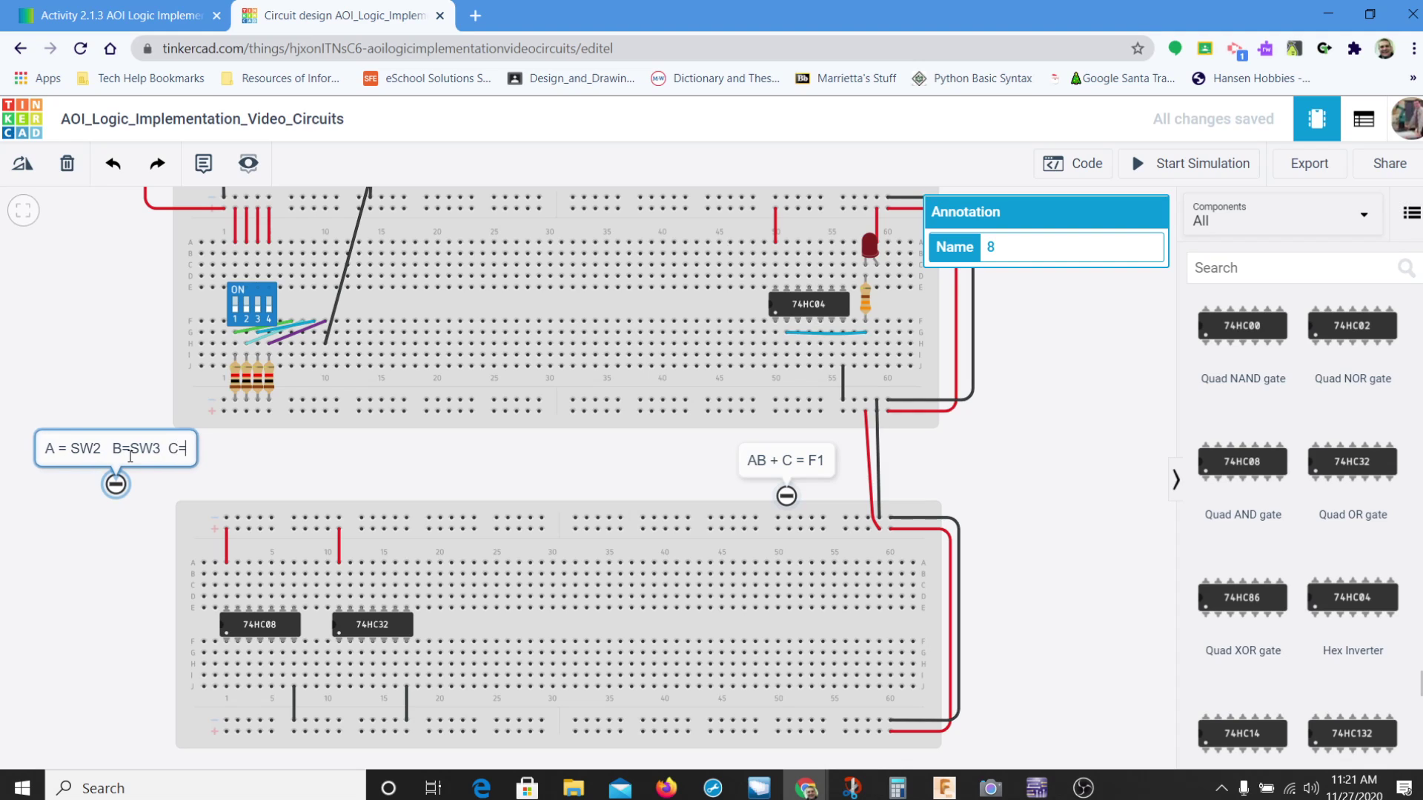
pyautogui.write('SW4')
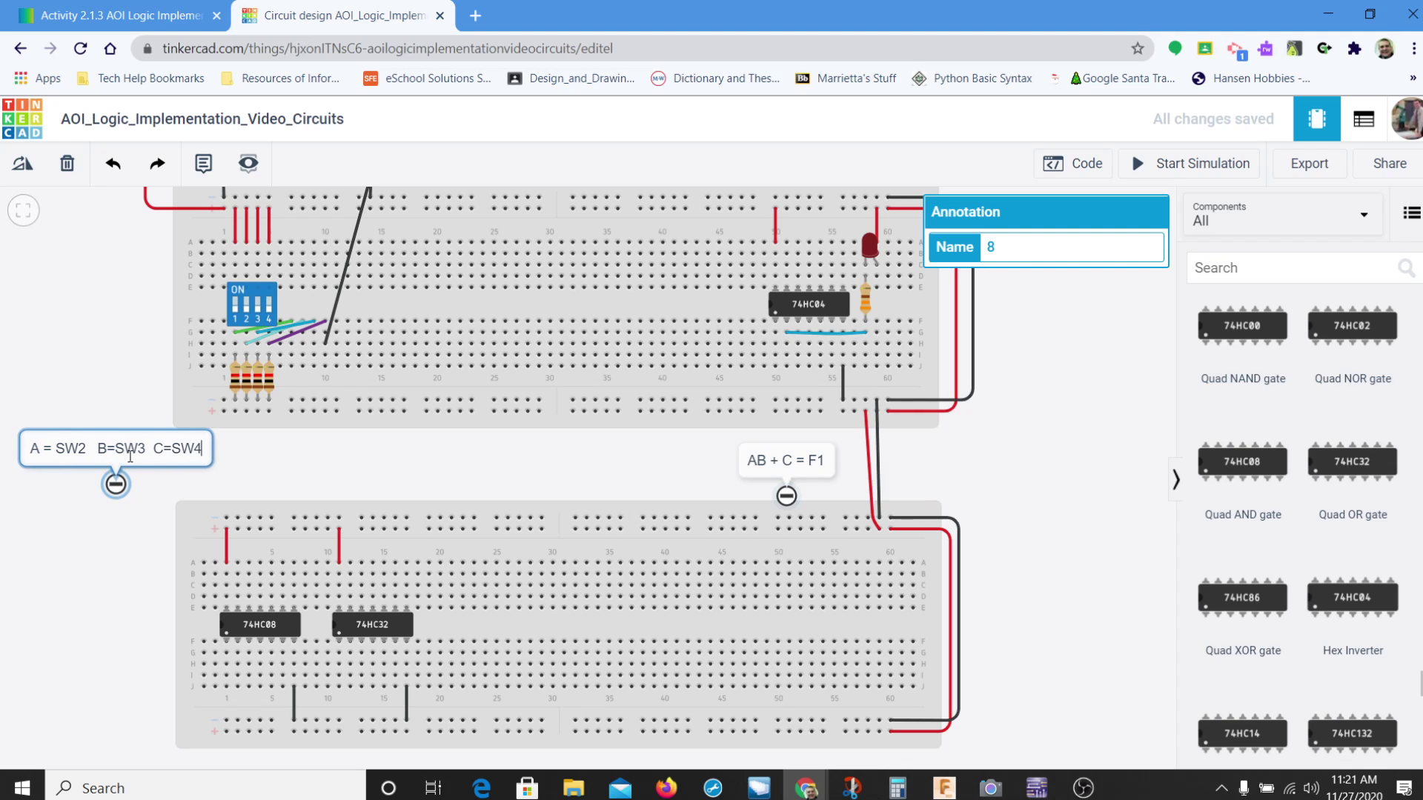
pyautogui.click(251, 451)
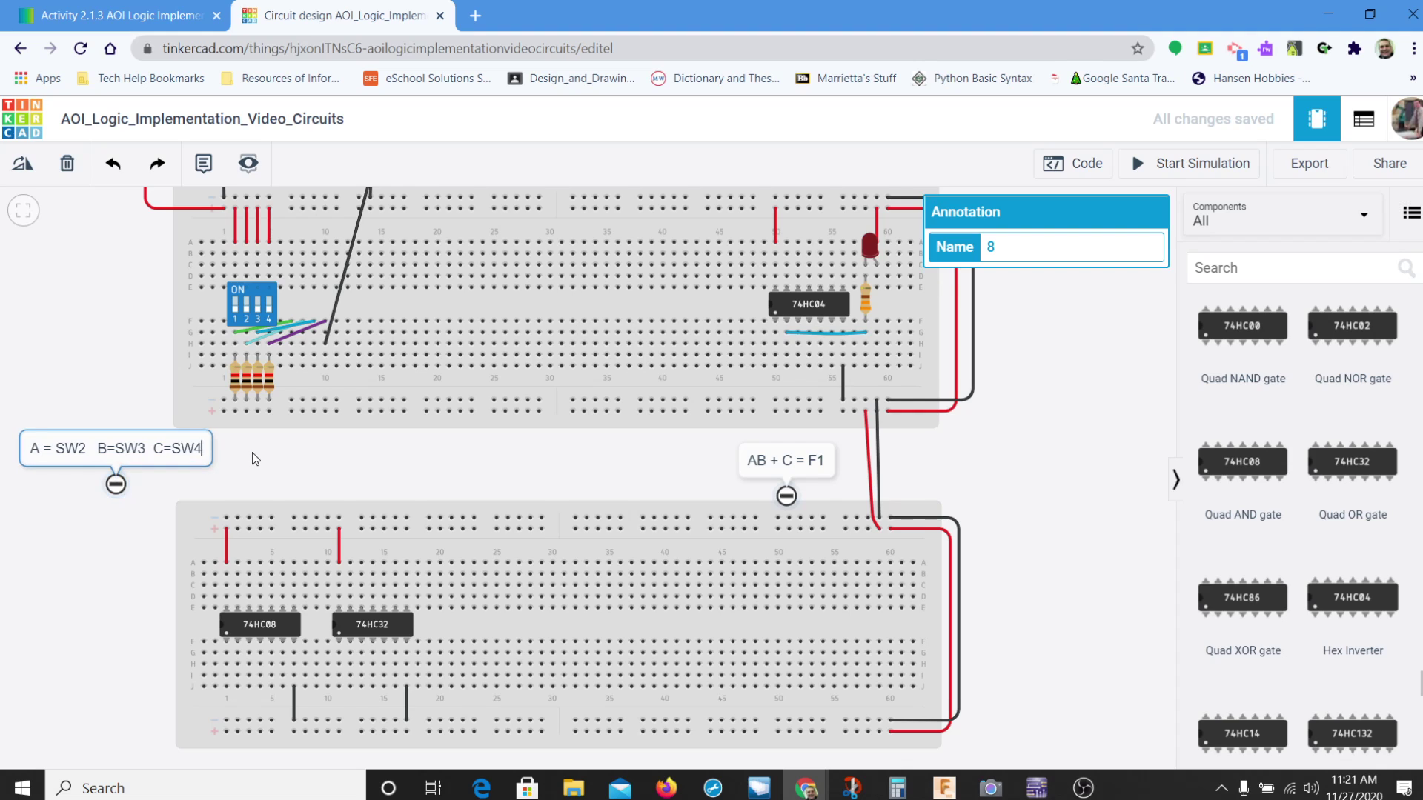
pyautogui.click(252, 451)
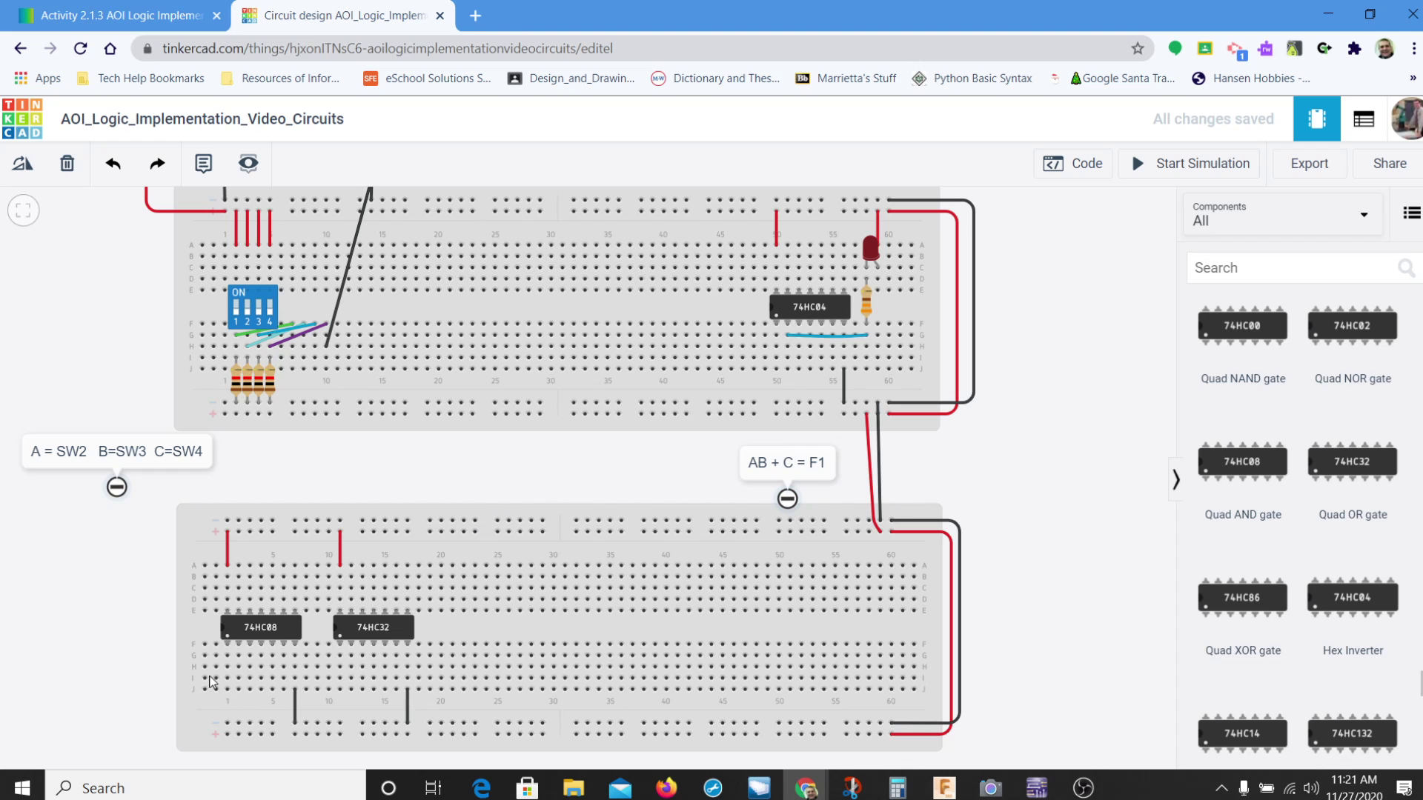
# - In Multisim, turn the package pin names off and back on in the sheet properties
pyautogui.hotkey('alt', 'Tab')
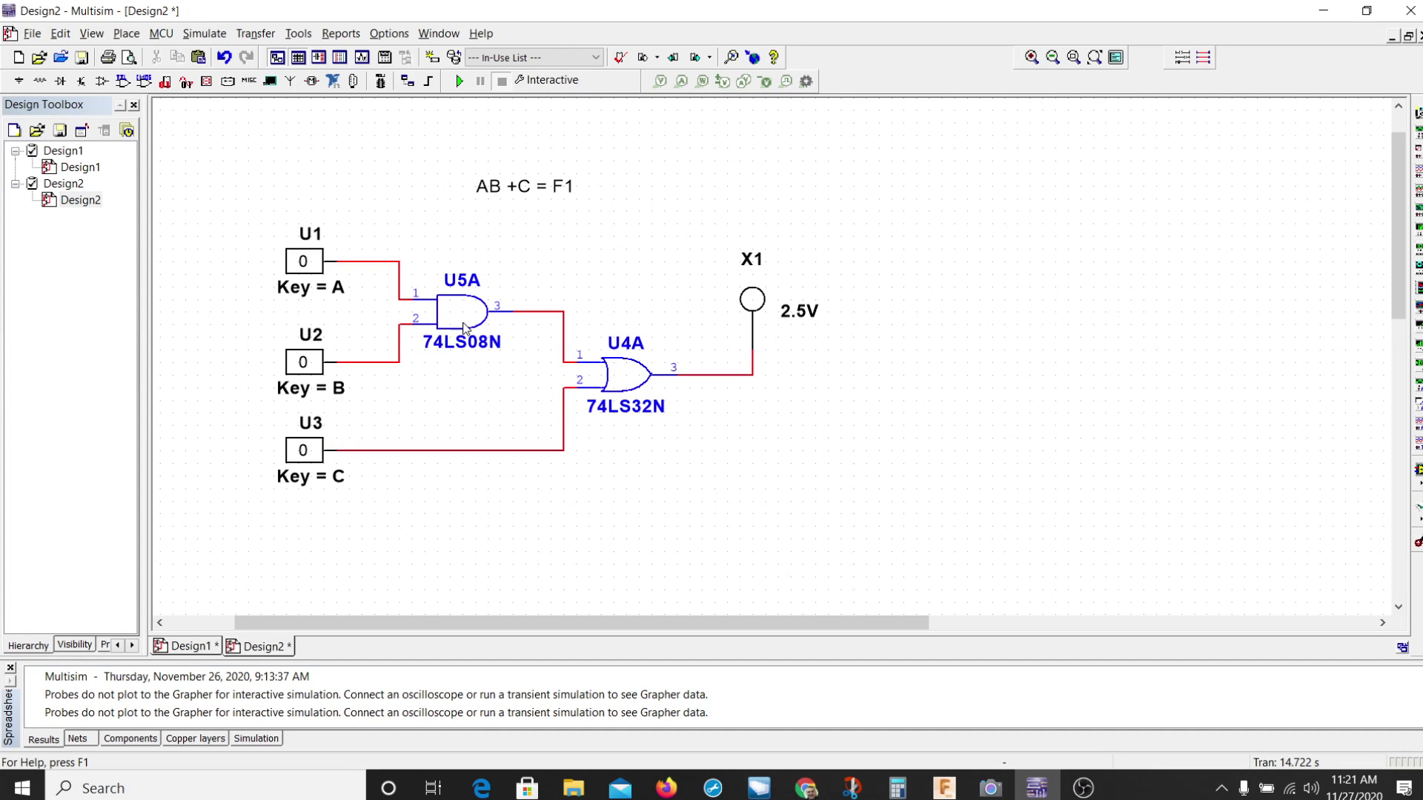
pyautogui.click(391, 33)
pyautogui.click(409, 73)
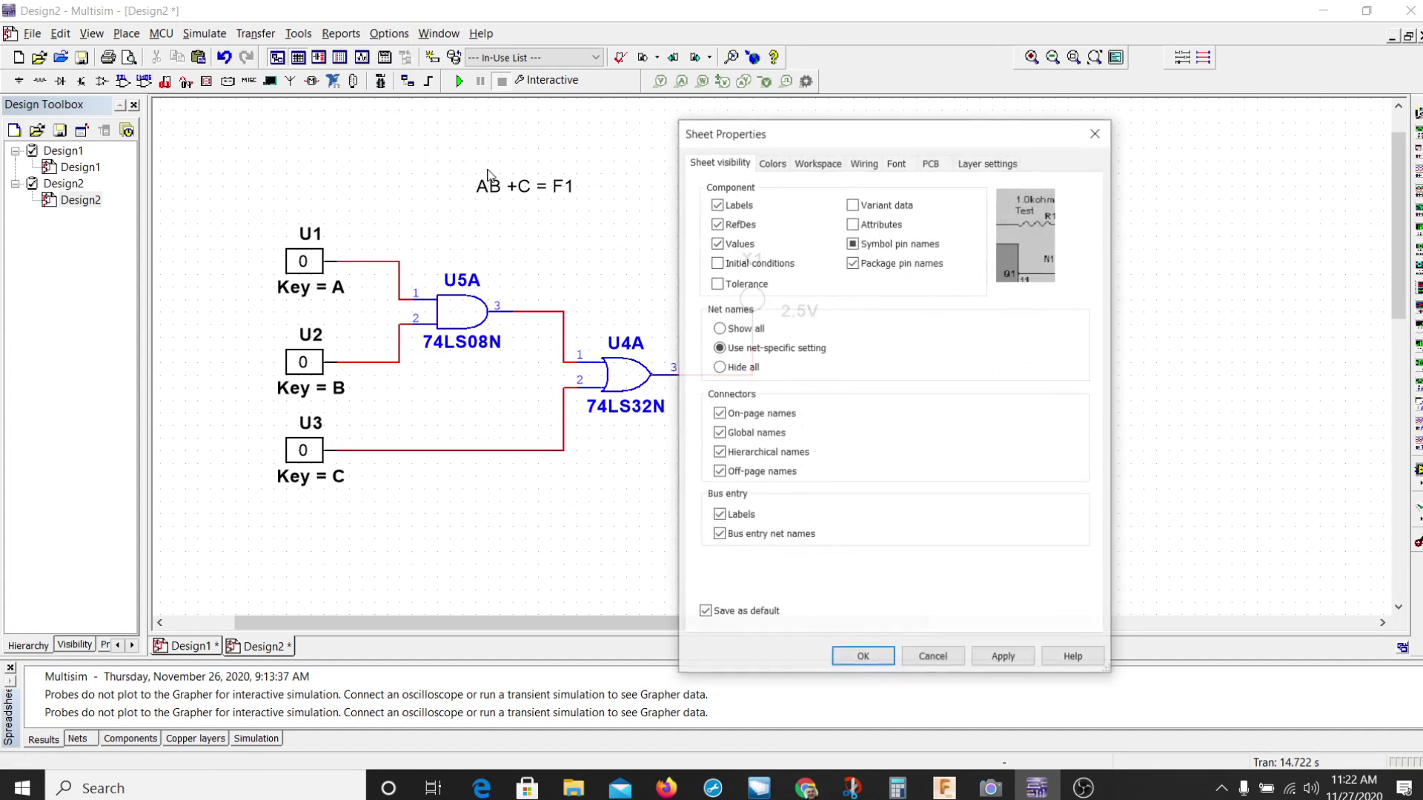
pyautogui.click(852, 264)
pyautogui.click(1004, 659)
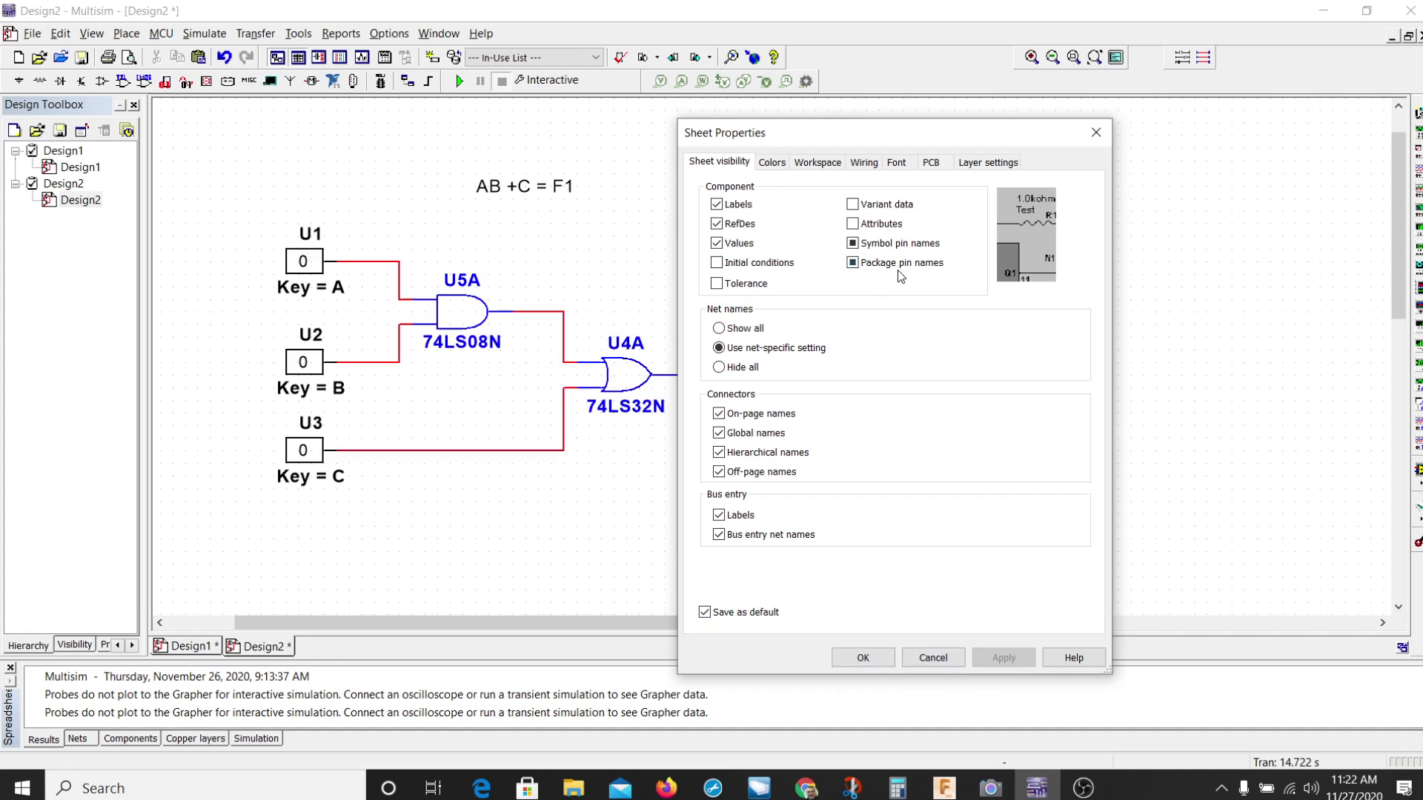
pyautogui.click(853, 264)
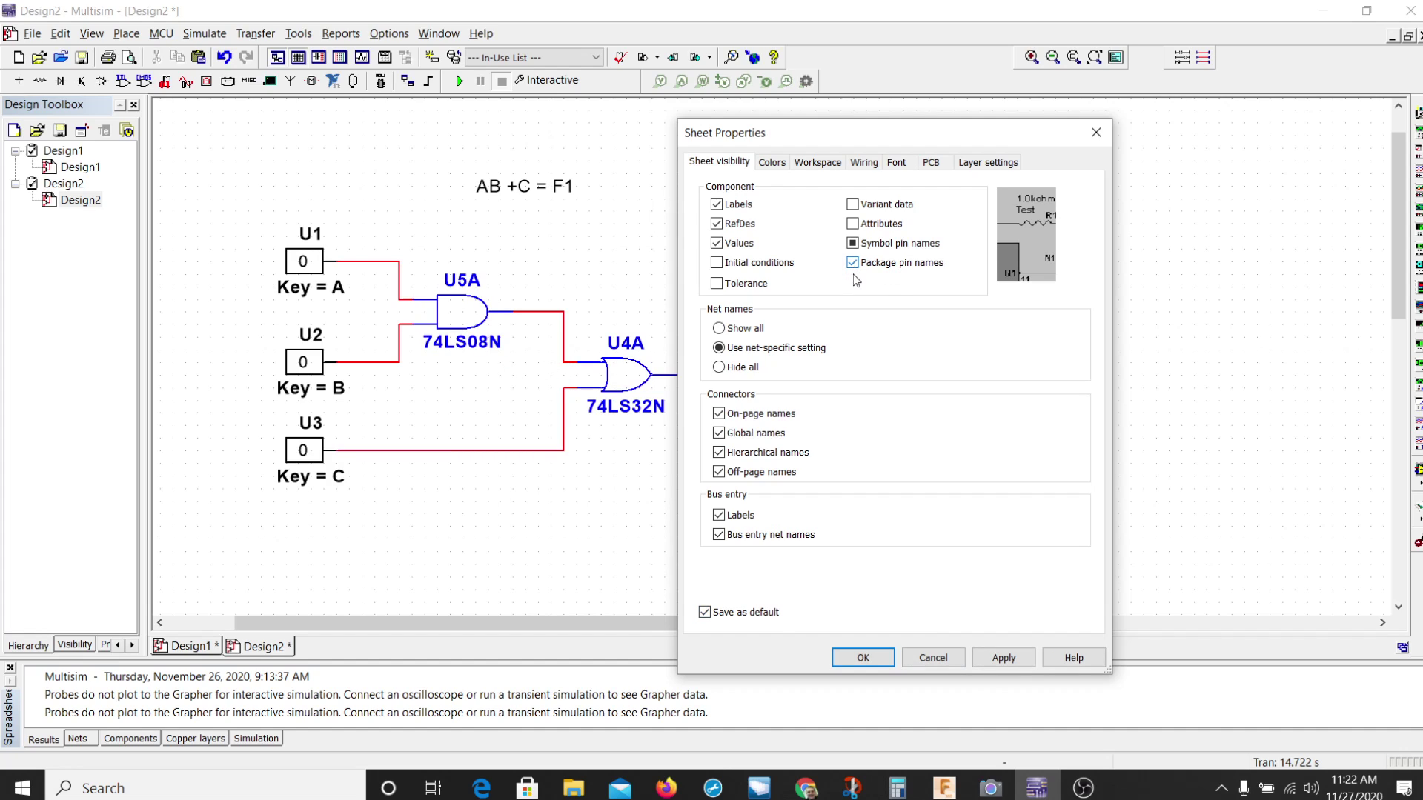
pyautogui.click(1002, 659)
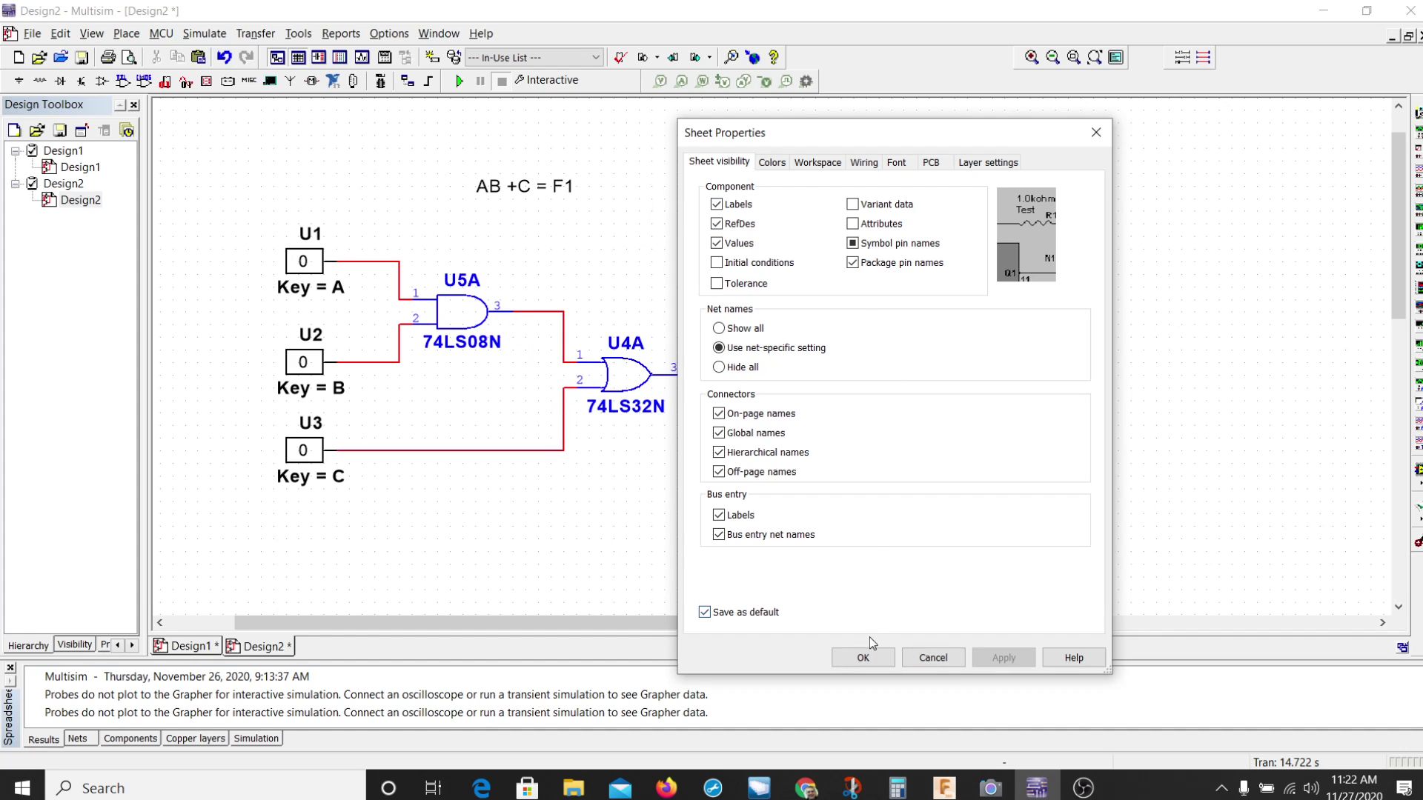
pyautogui.click(863, 659)
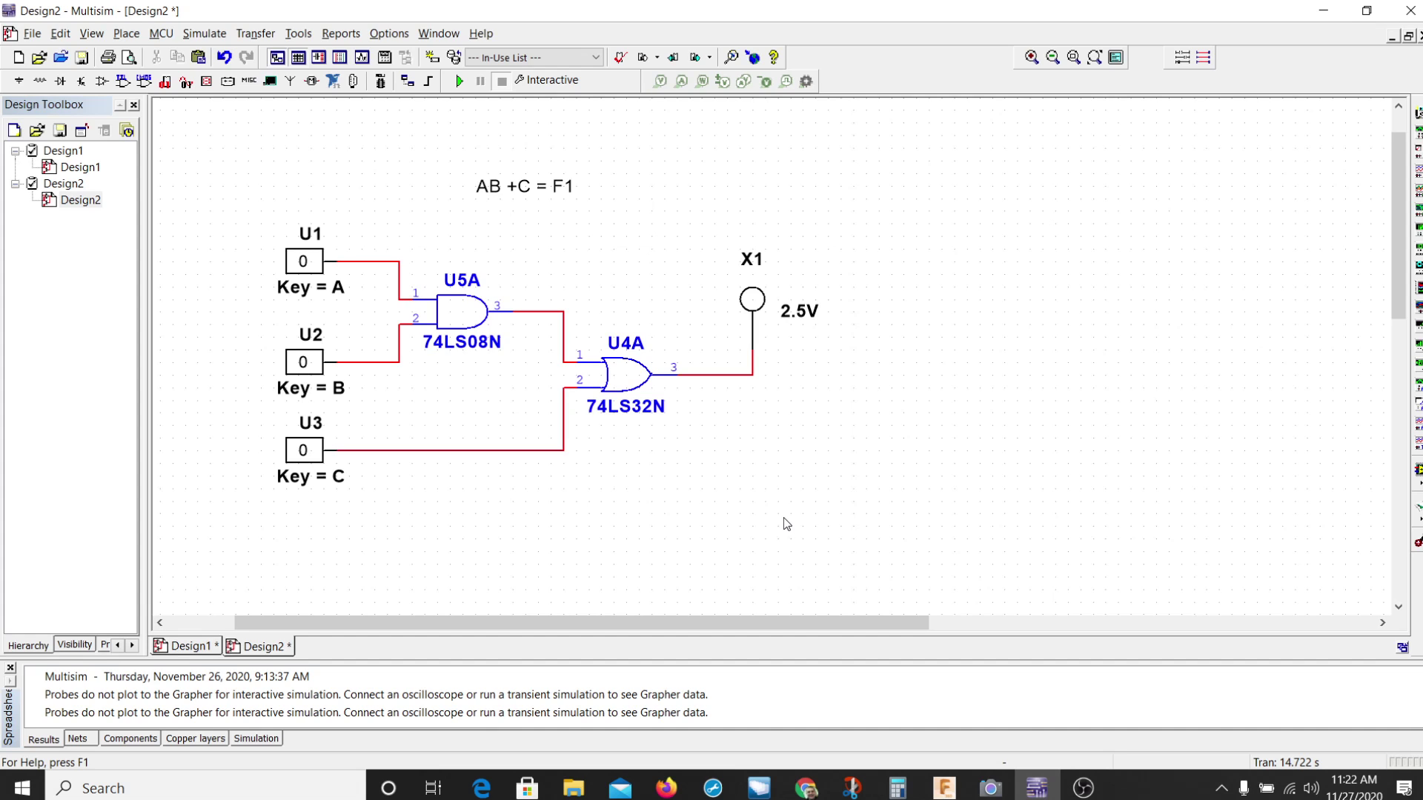
# - Check the AND gate's inputs in the schematics, then in Tinkercad wire G1 on the lower breadboard around its outer edge to H8 on the upper one
pyautogui.hotkey('alt', 'Tab')
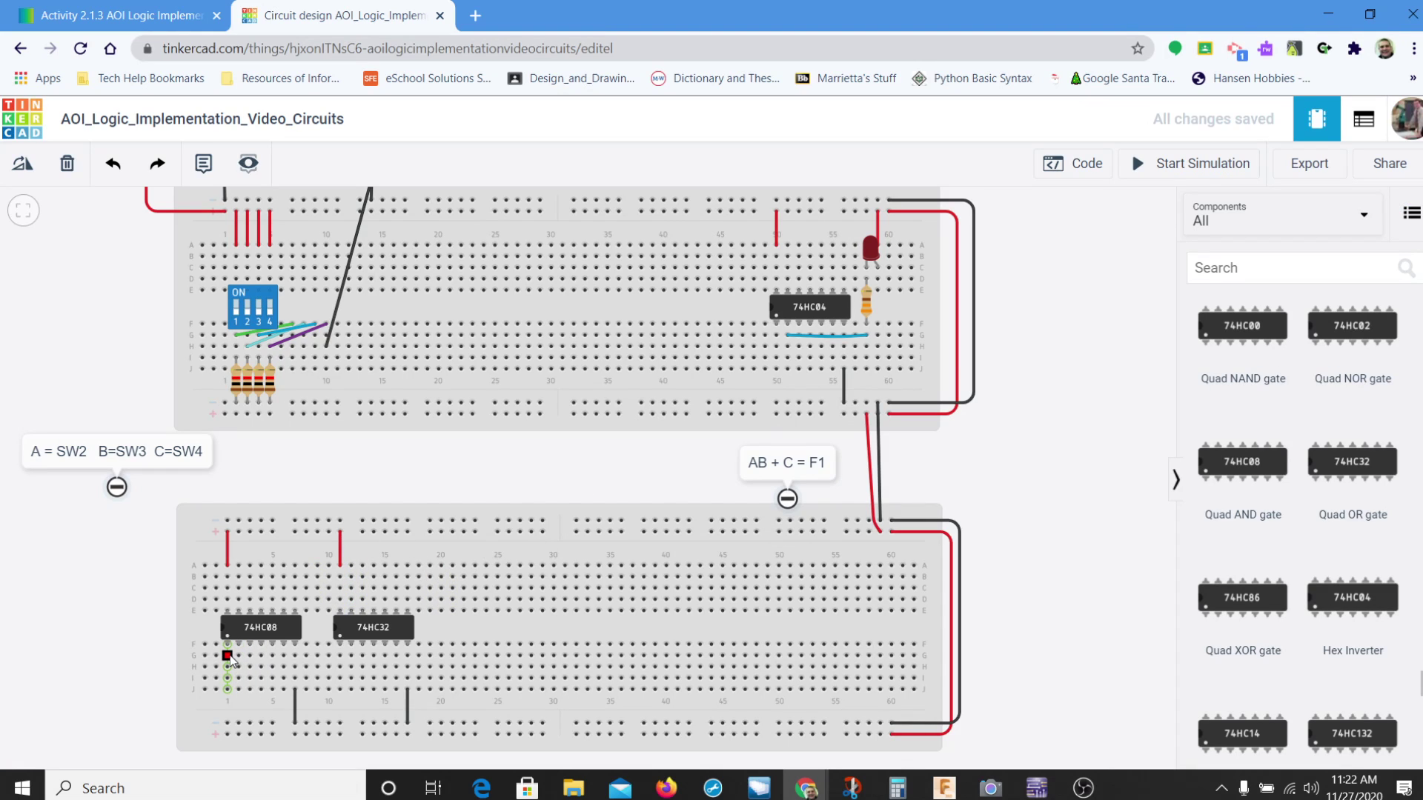
pyautogui.hotkey('alt', 'Tab')
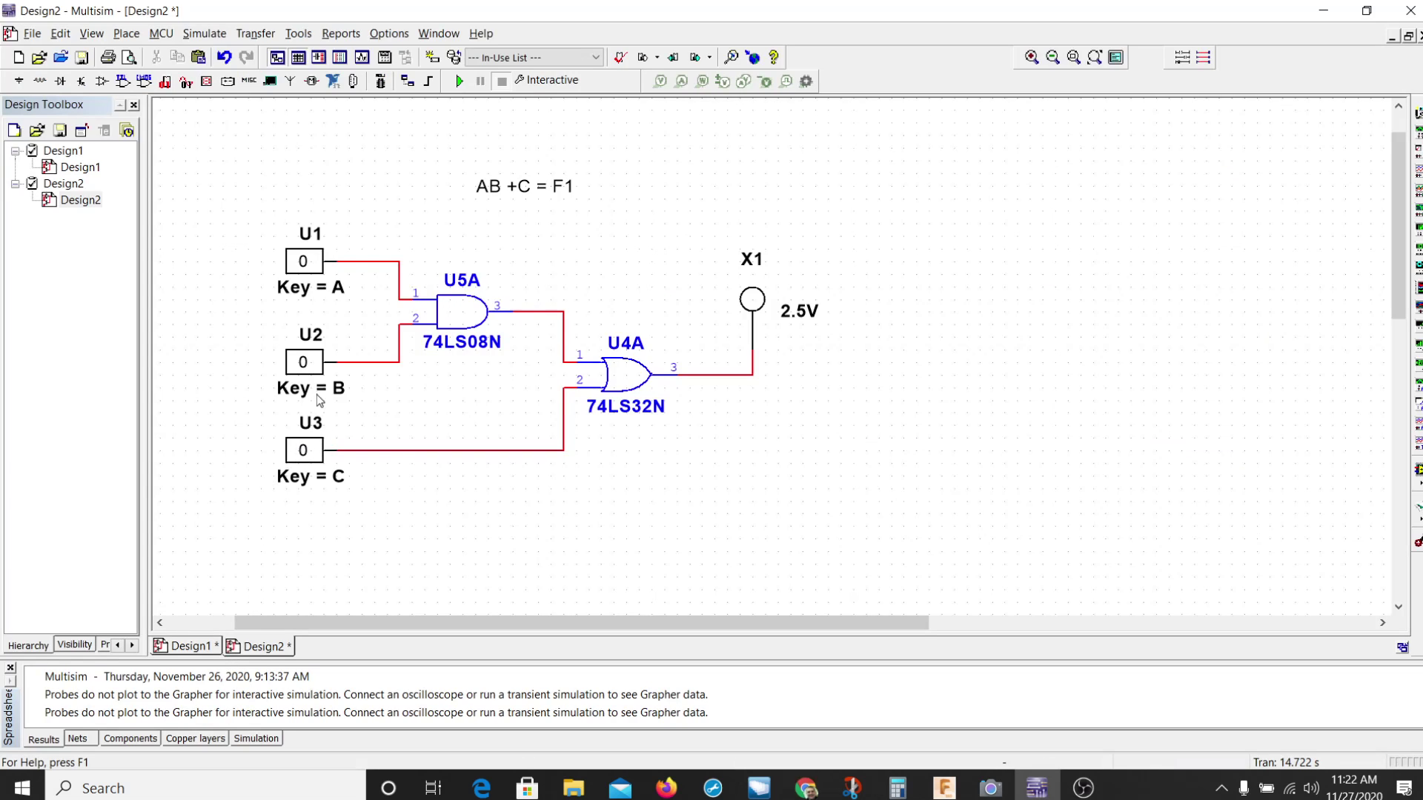
pyautogui.hotkey('alt', 'Tab')
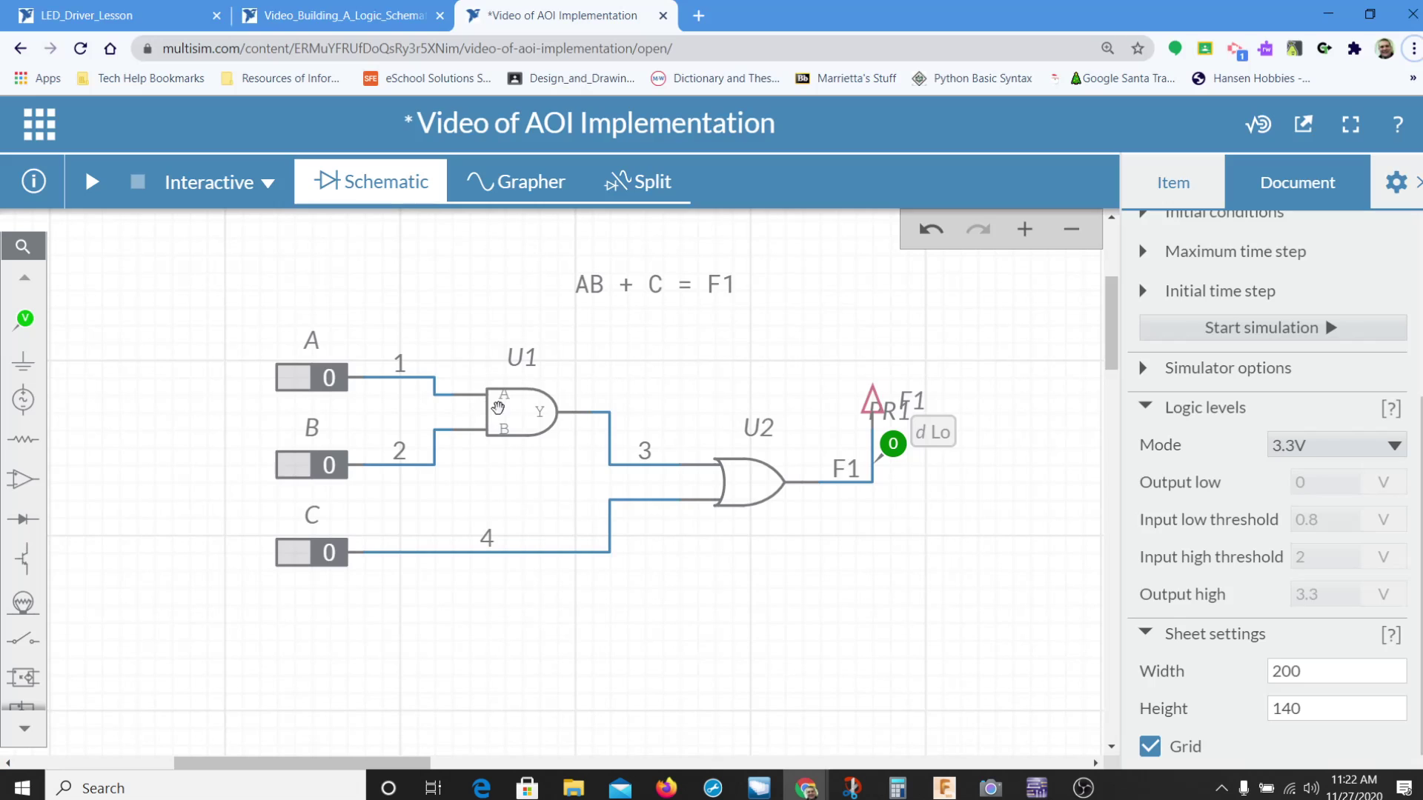
pyautogui.hotkey('alt', 'Tab')
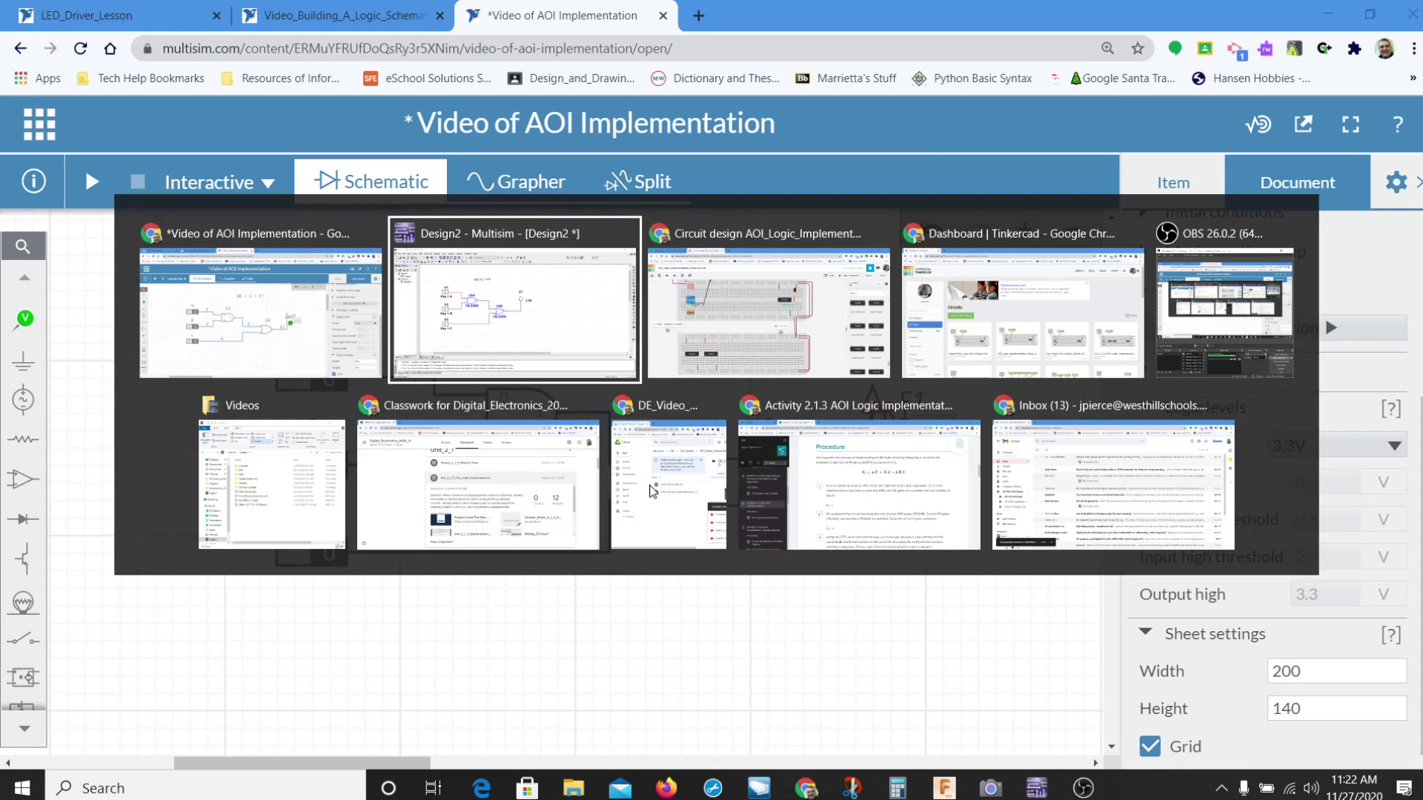
pyautogui.hotkey('alt', 'Tab')
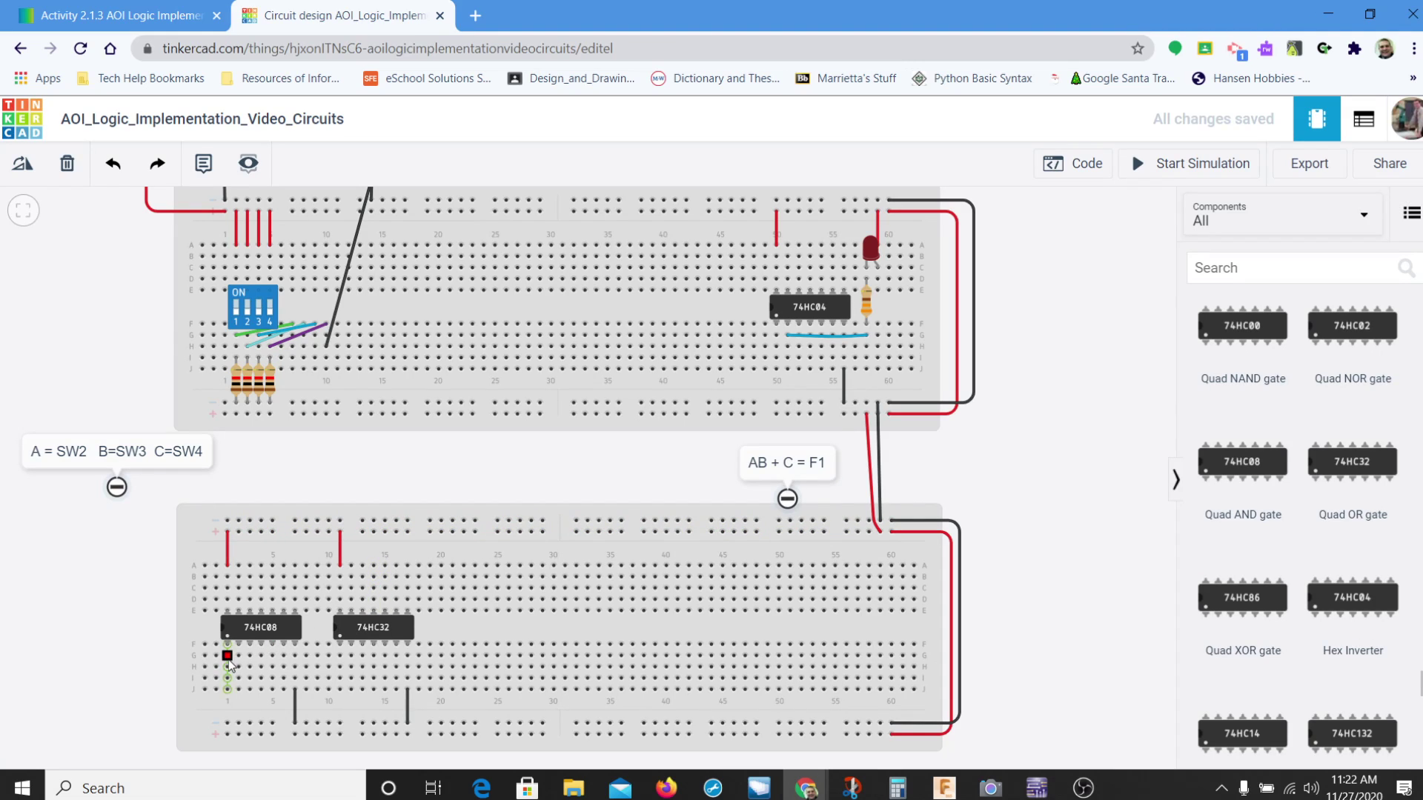
pyautogui.click(226, 657)
pyautogui.click(141, 655)
pyautogui.click(146, 474)
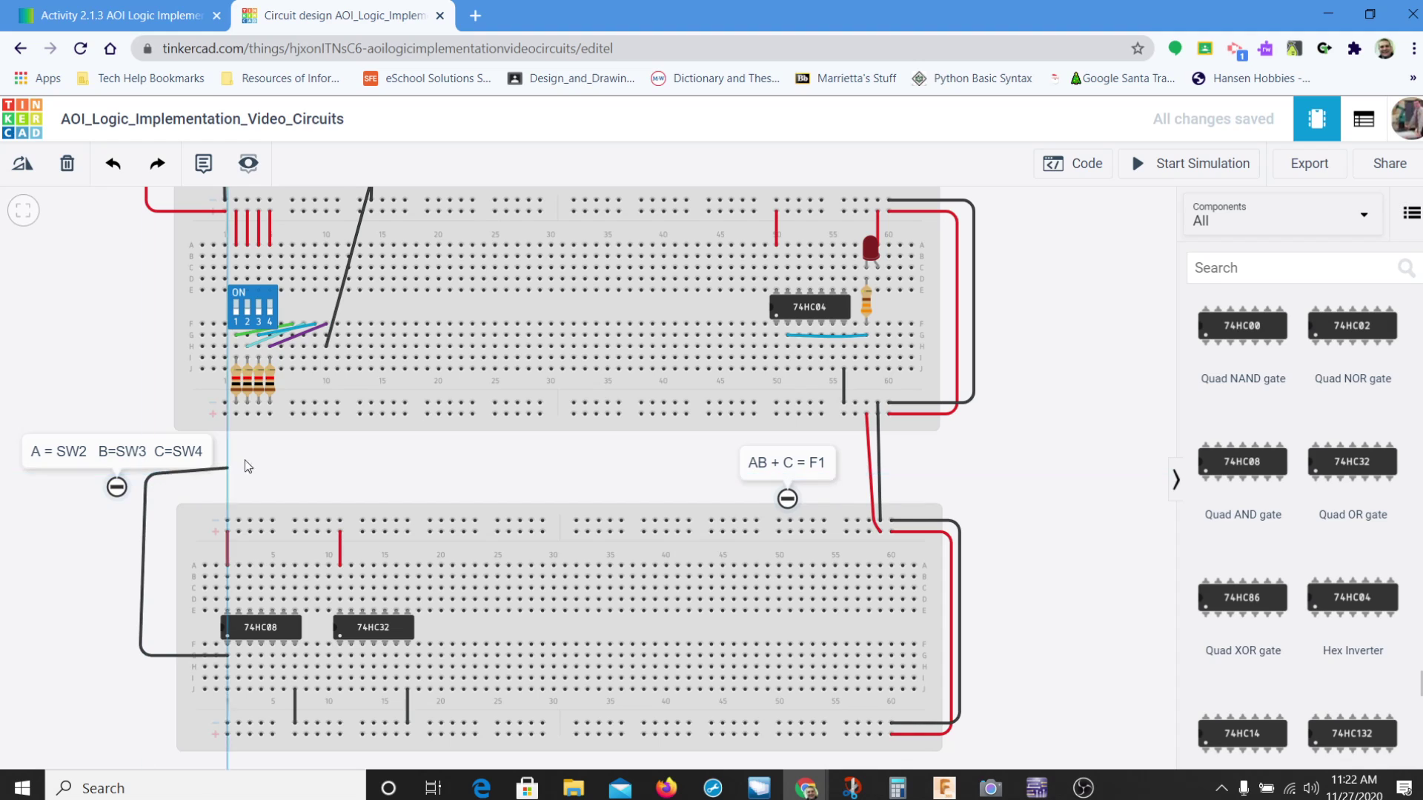
pyautogui.click(302, 349)
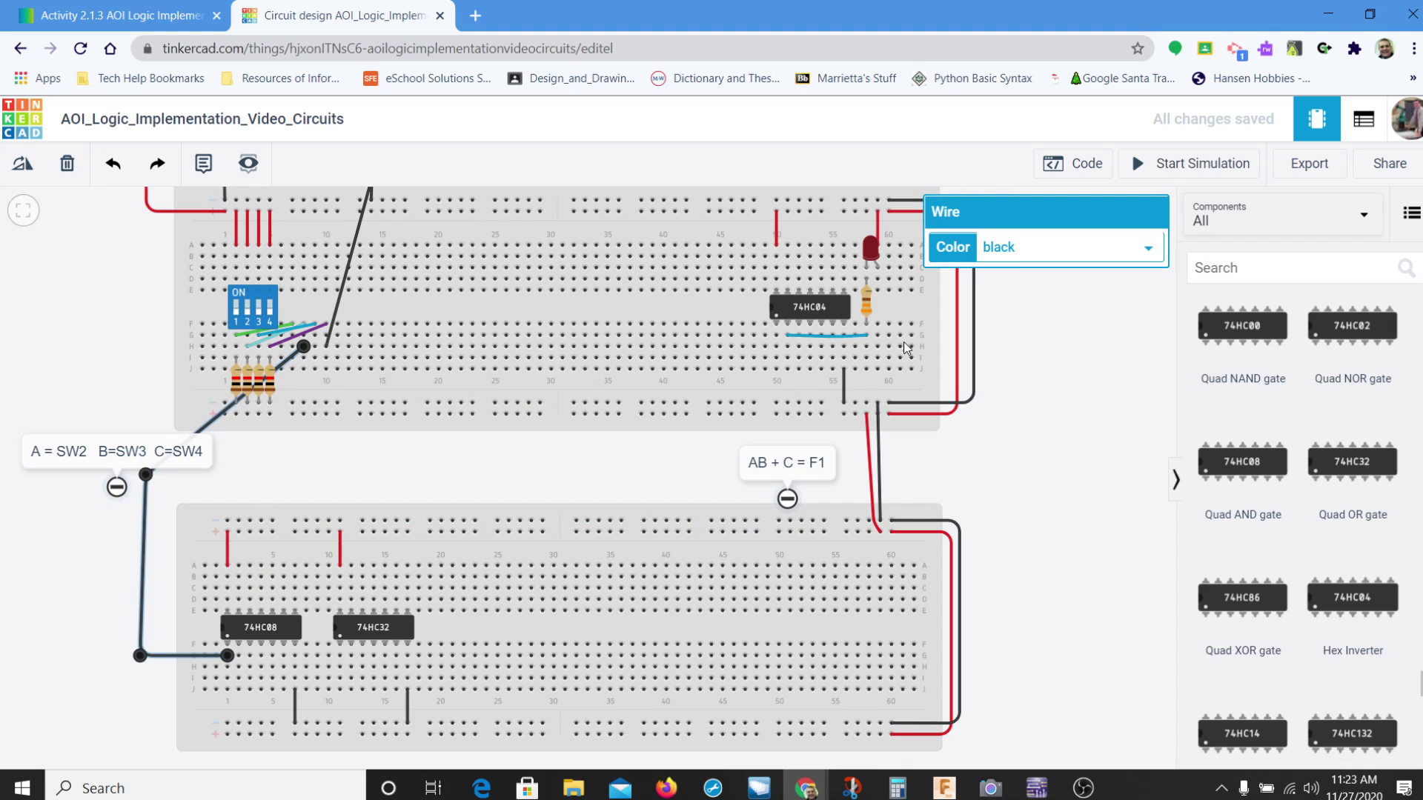
# - Color the wire between the 74HC08's first input and switch 2 turquoise
pyautogui.click(1038, 248)
pyautogui.press('Escape')
pyautogui.click(1041, 357)
pyautogui.click(1020, 531)
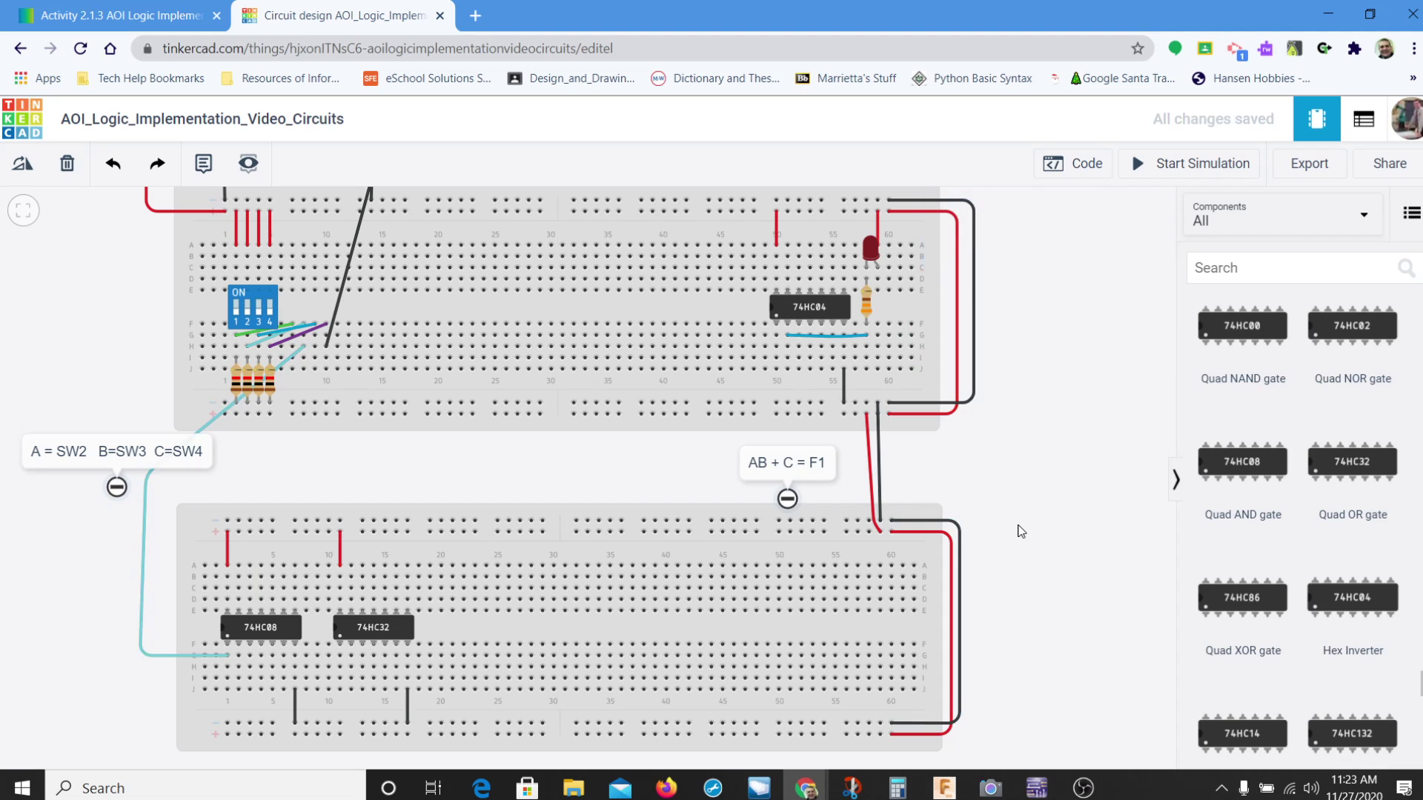
# - Connect H2 on the lower breadboard around its outer edge to H9 on the upper breadboard with a blue wire for input B
pyautogui.click(240, 668)
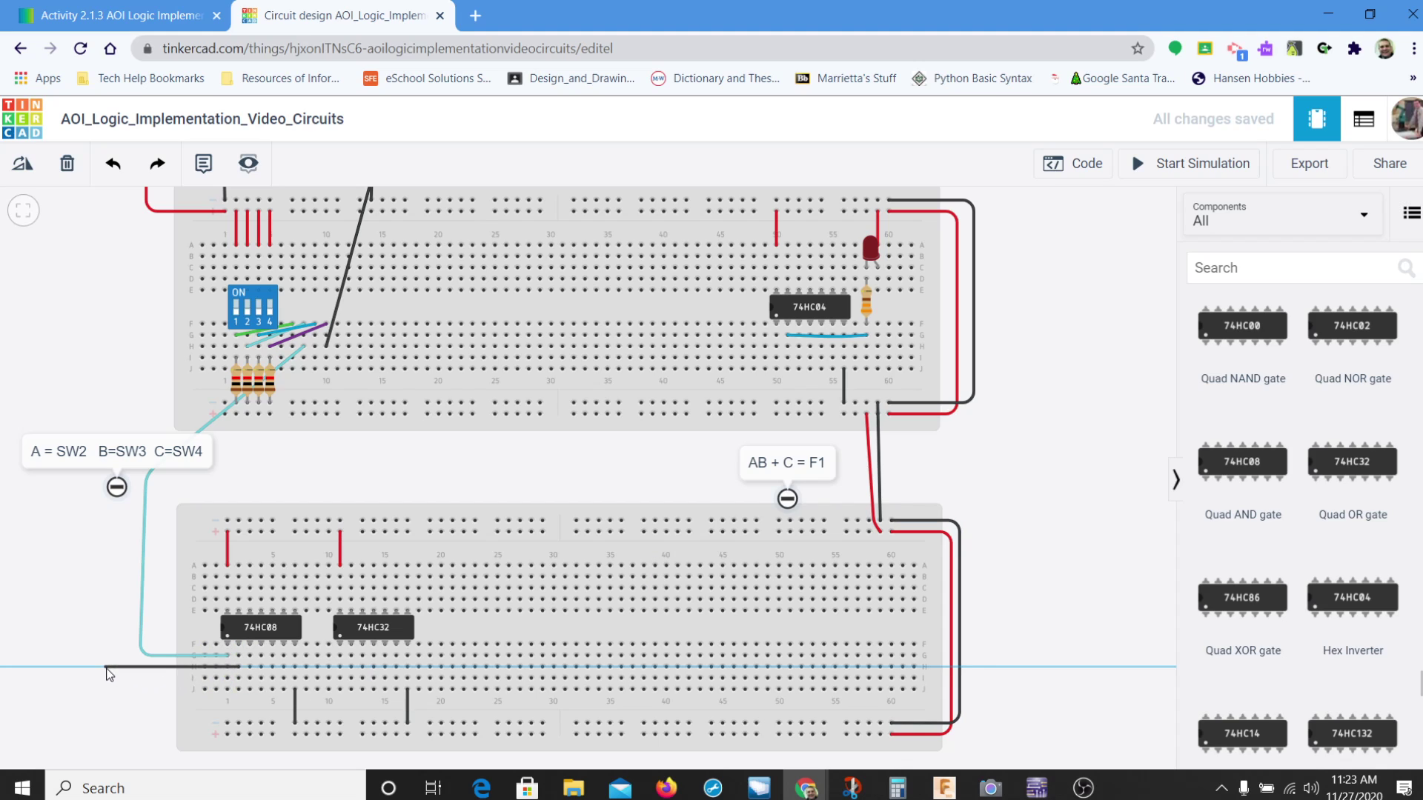
pyautogui.click(108, 667)
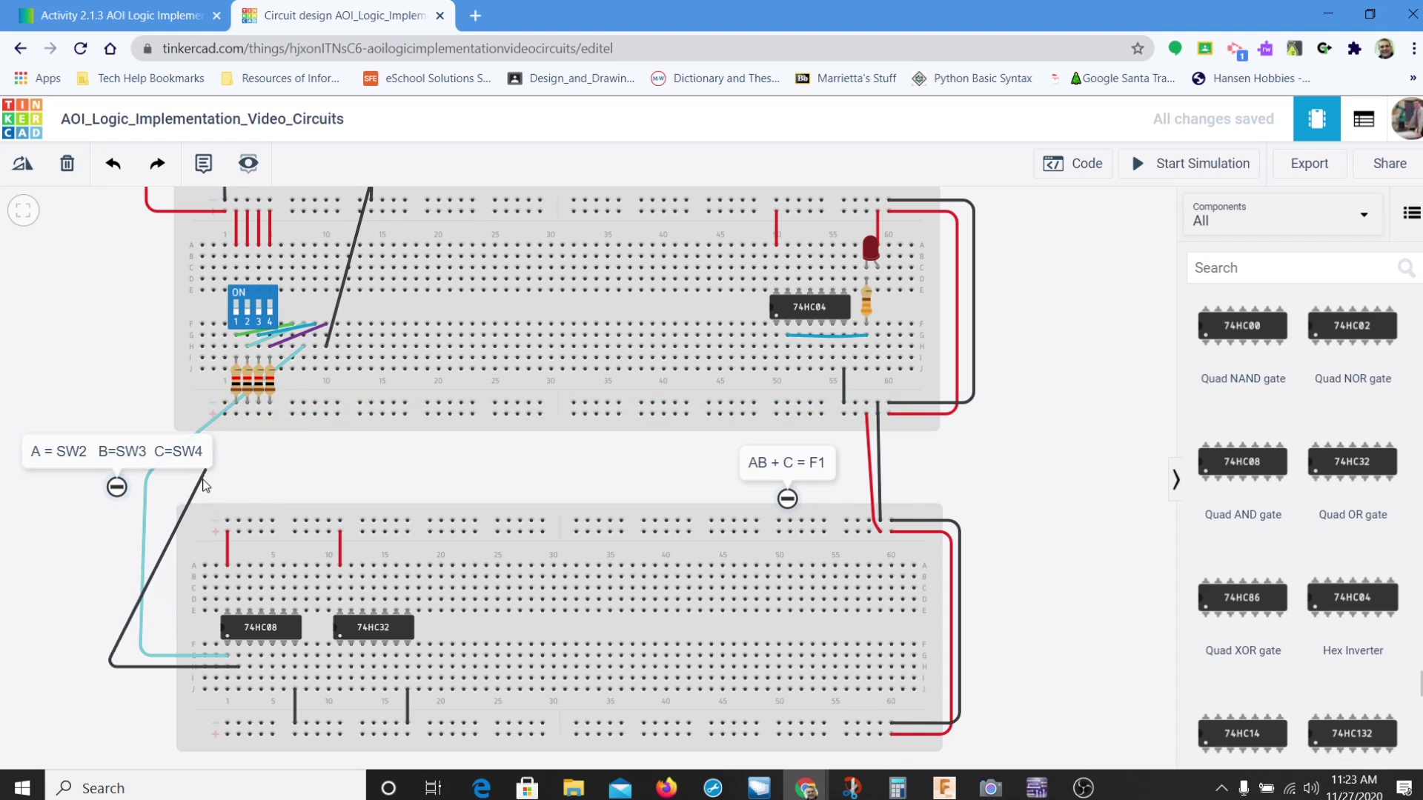
pyautogui.click(317, 345)
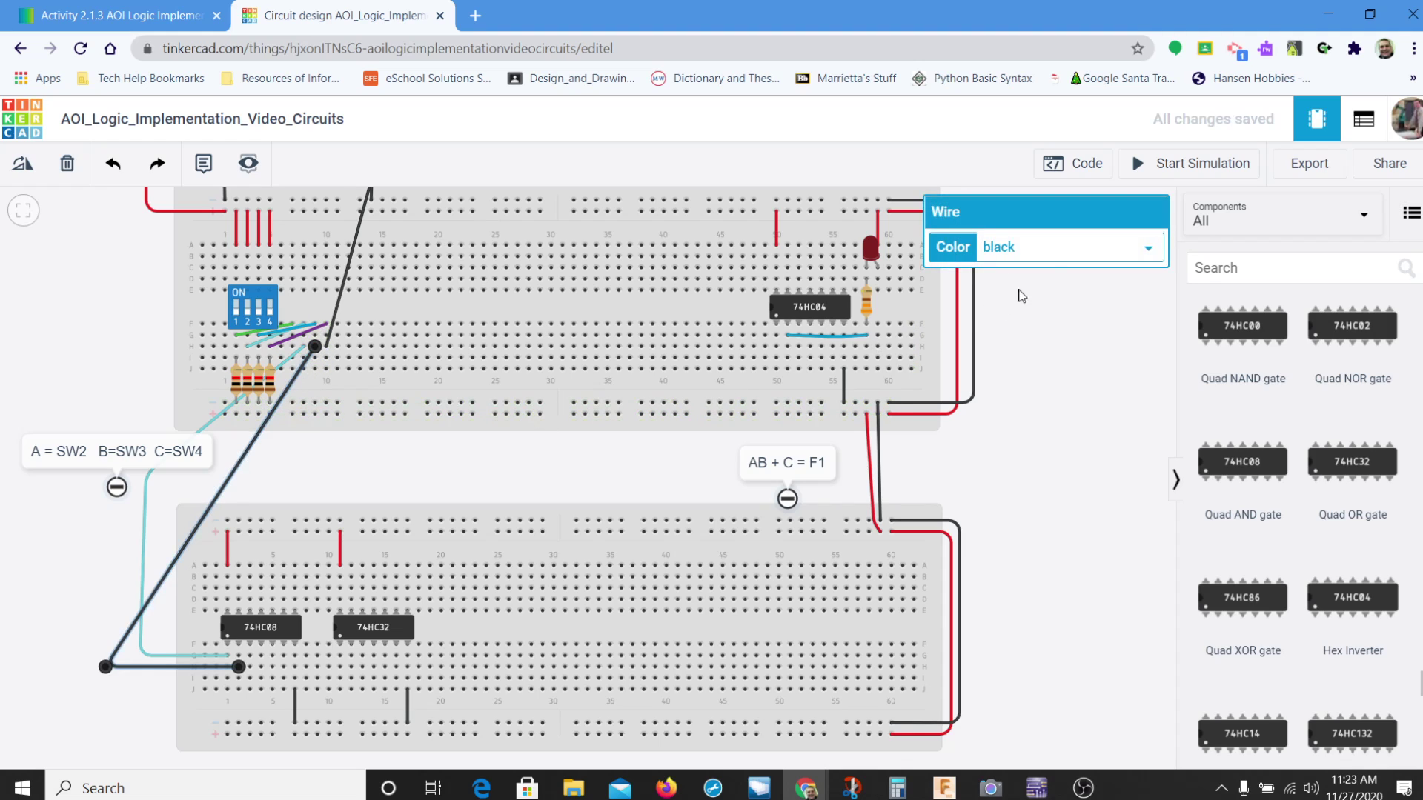
pyautogui.click(1046, 252)
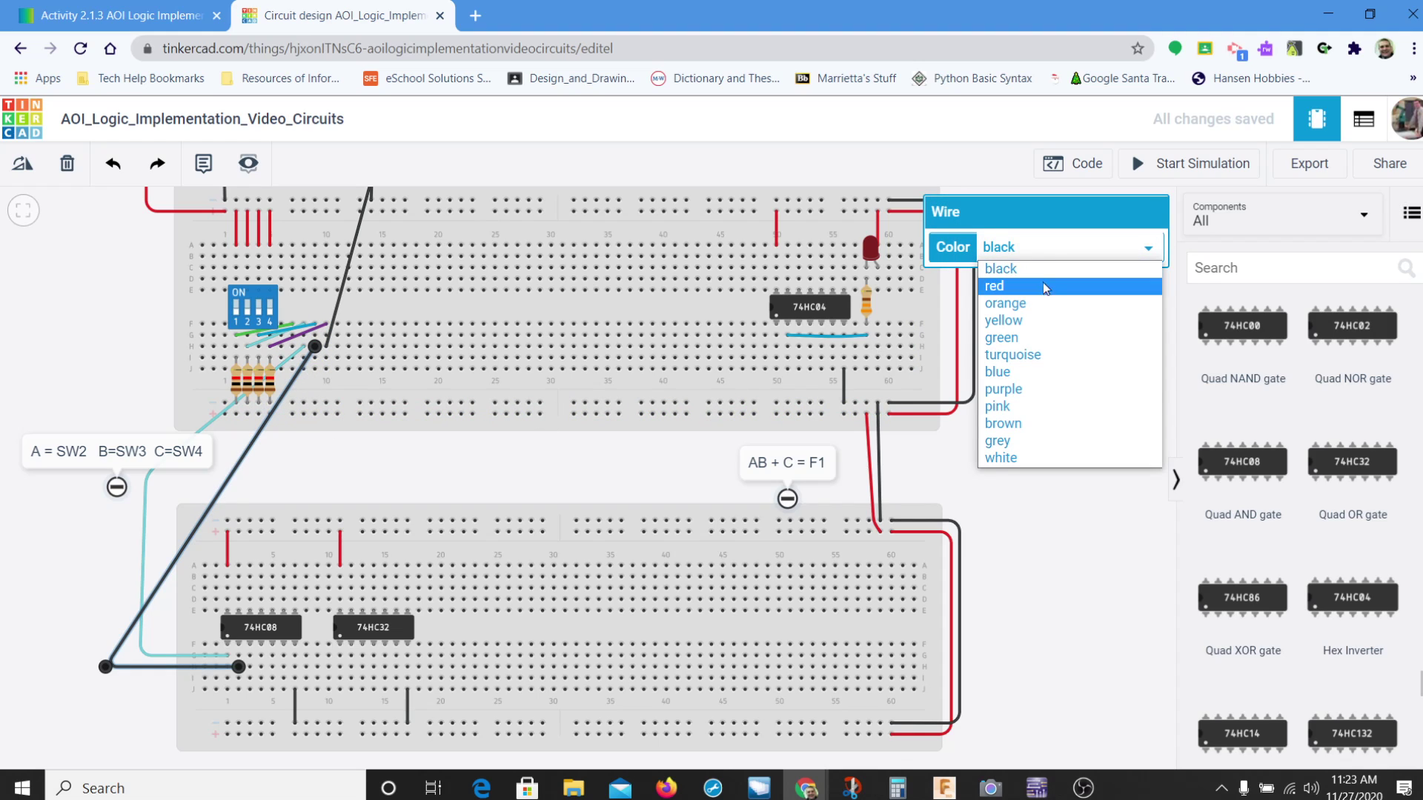
pyautogui.click(1046, 372)
pyautogui.click(1048, 553)
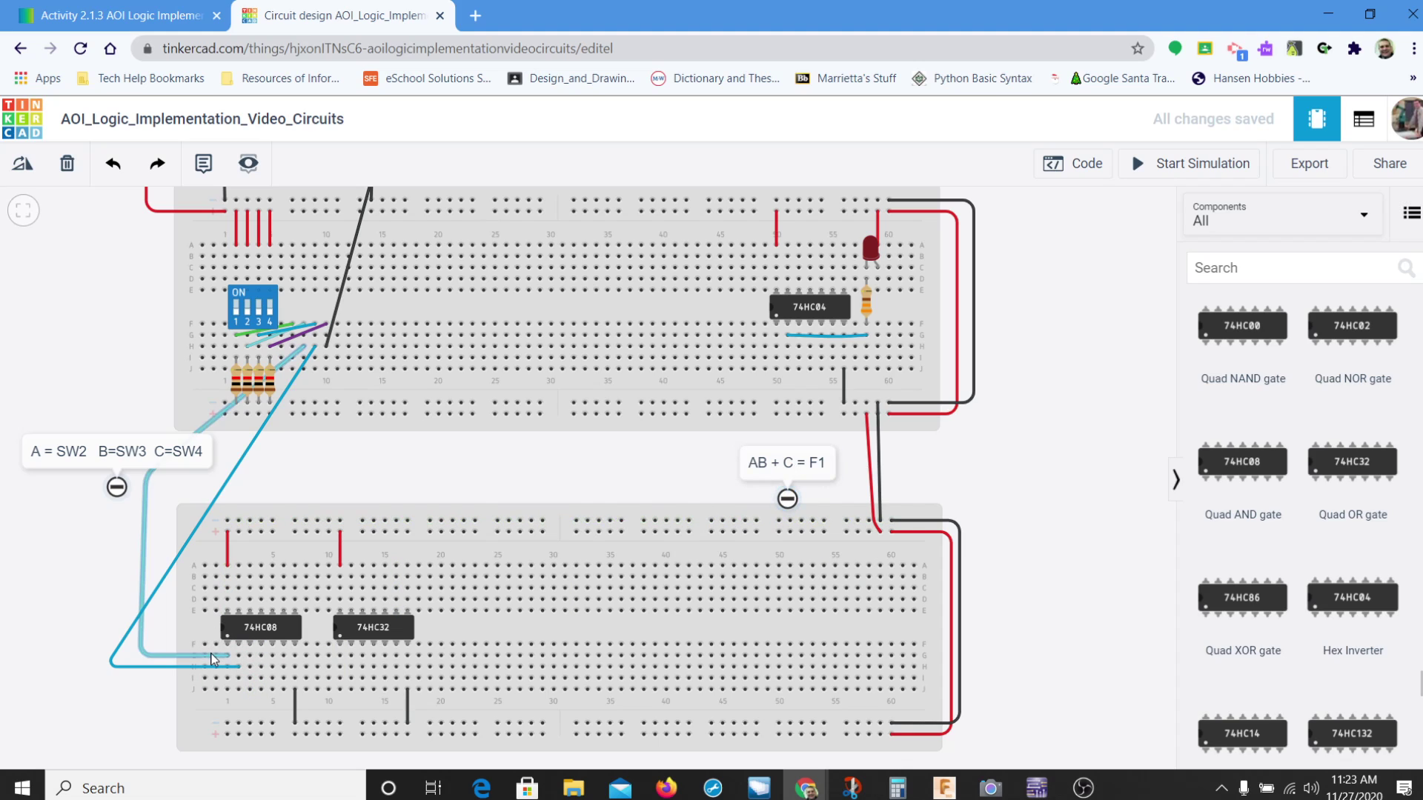
pyautogui.moveTo(214, 668); pyautogui.dragTo(249, 670)
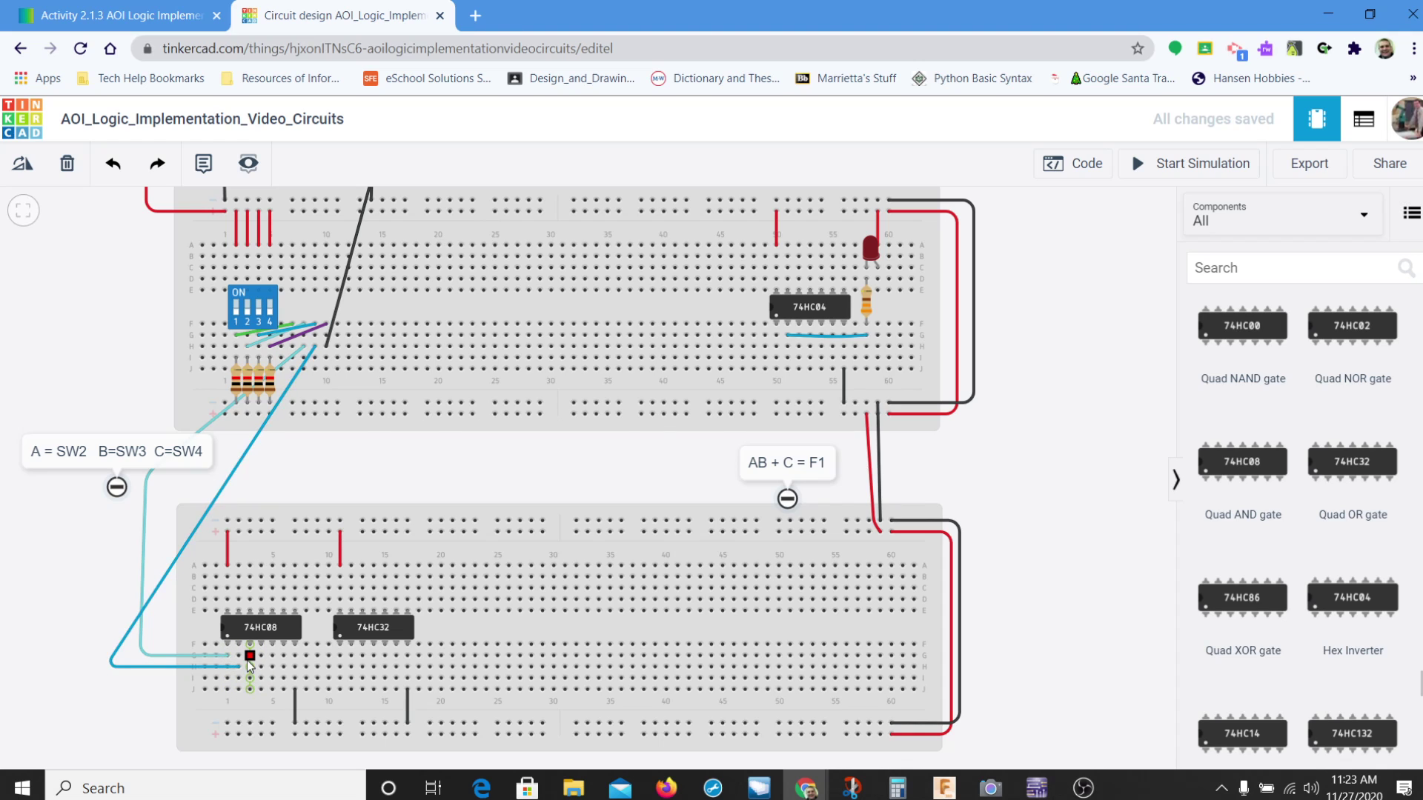
# - Check the gate-to-gate connection in the Multisim schematics and join G3 to G11 on the lower breadboard with a brown wire
pyautogui.hotkey('alt', 'Tab')
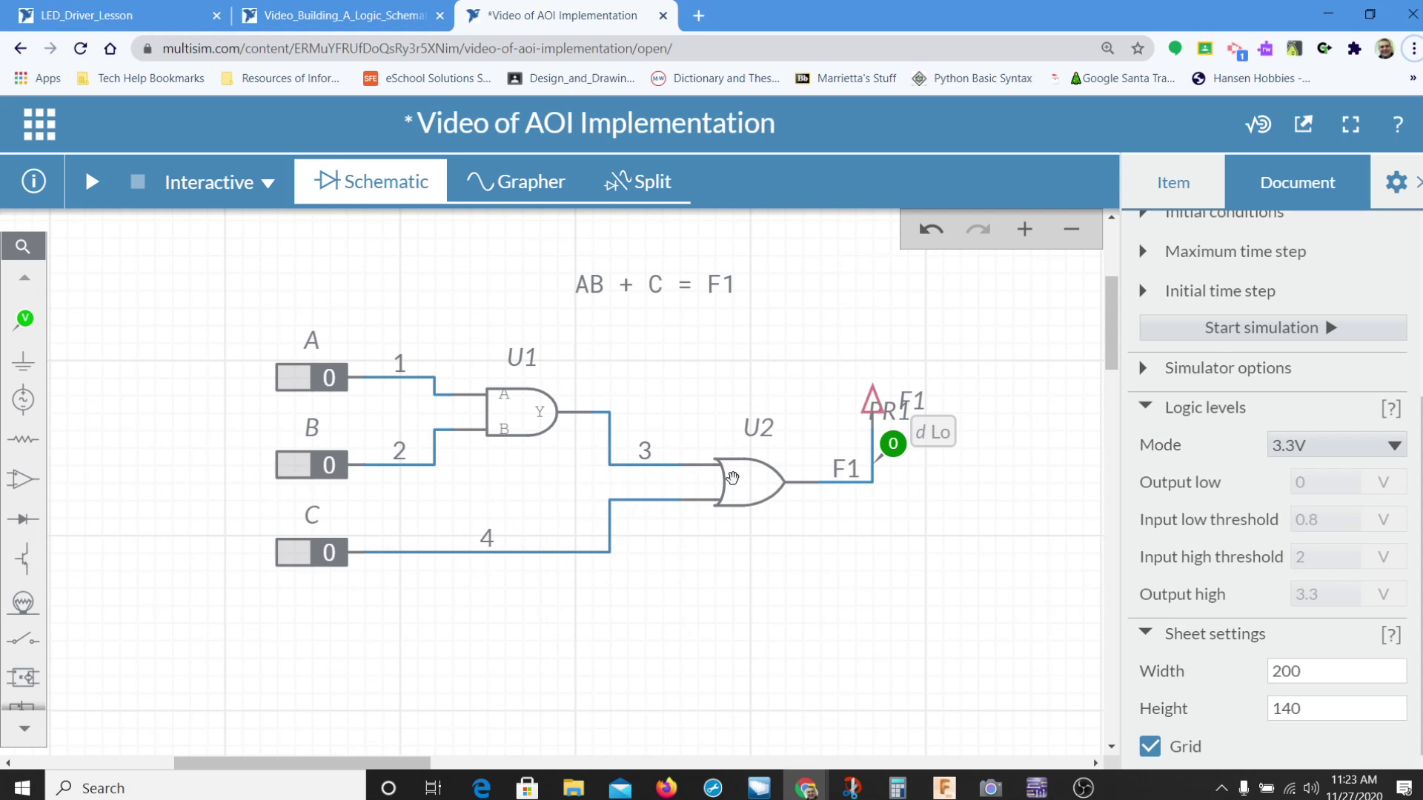
pyautogui.hotkey('alt', 'Tab')
pyautogui.hotkey('alt', 'Tab')
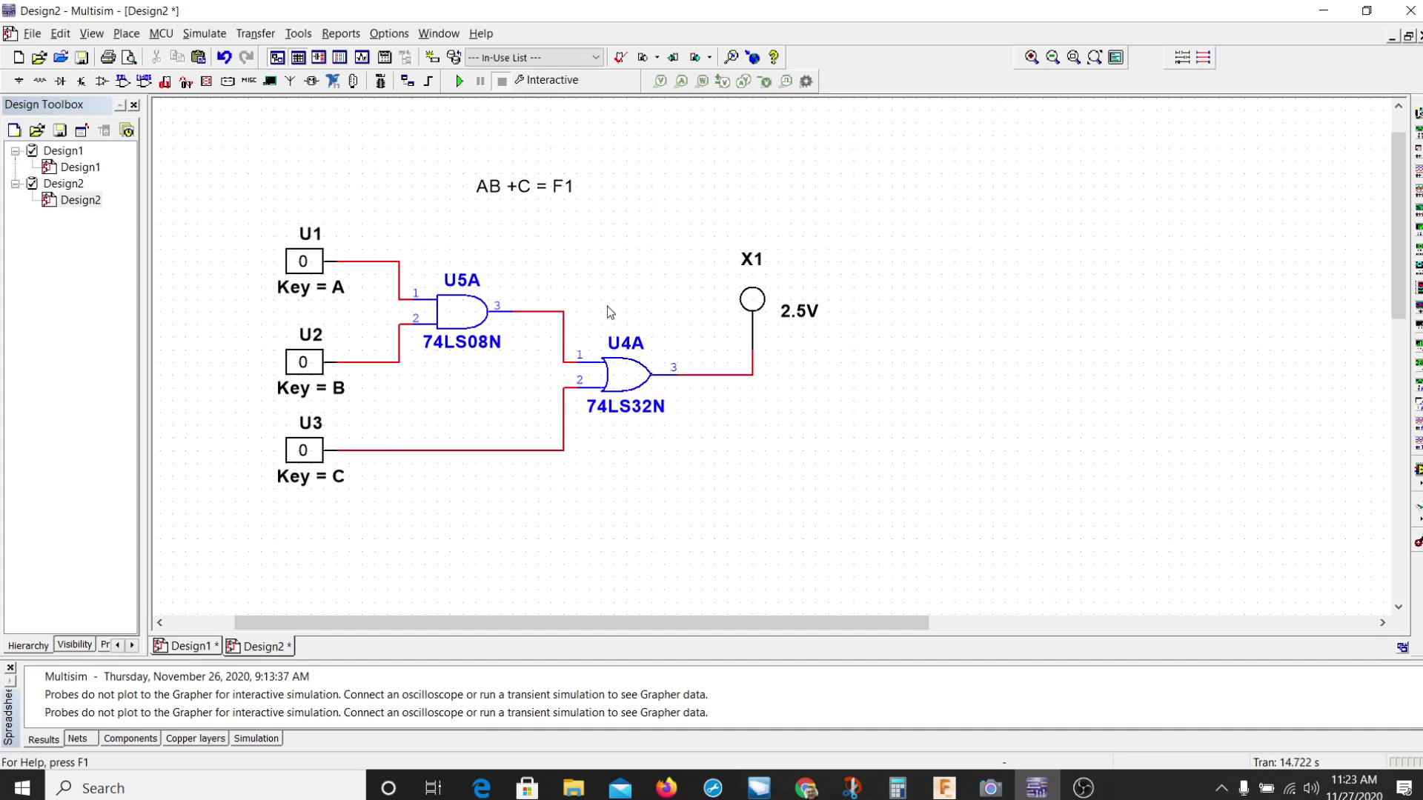
pyautogui.hotkey('alt', 'Tab')
pyautogui.hotkey('alt', 'Tab')
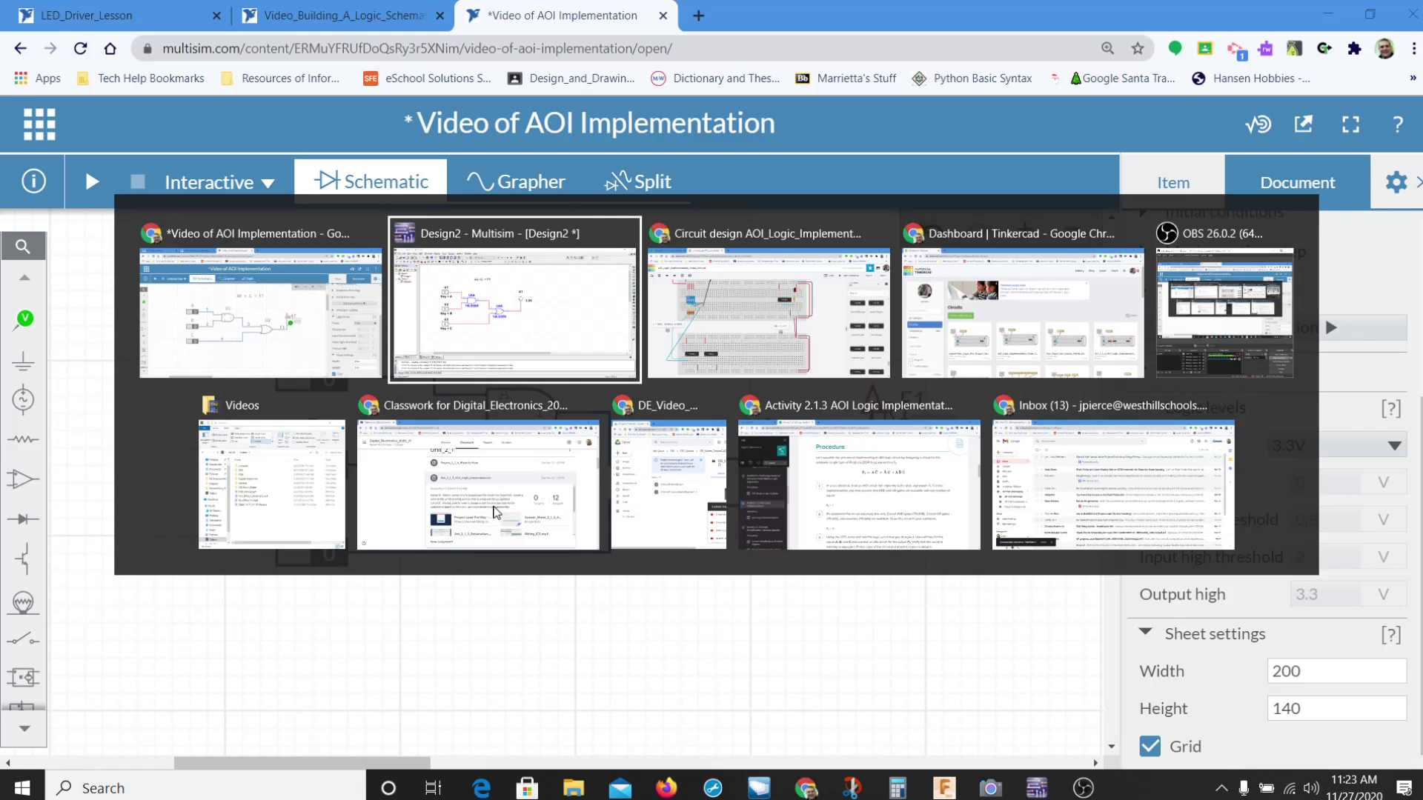
pyautogui.hotkey('alt', 'Tab')
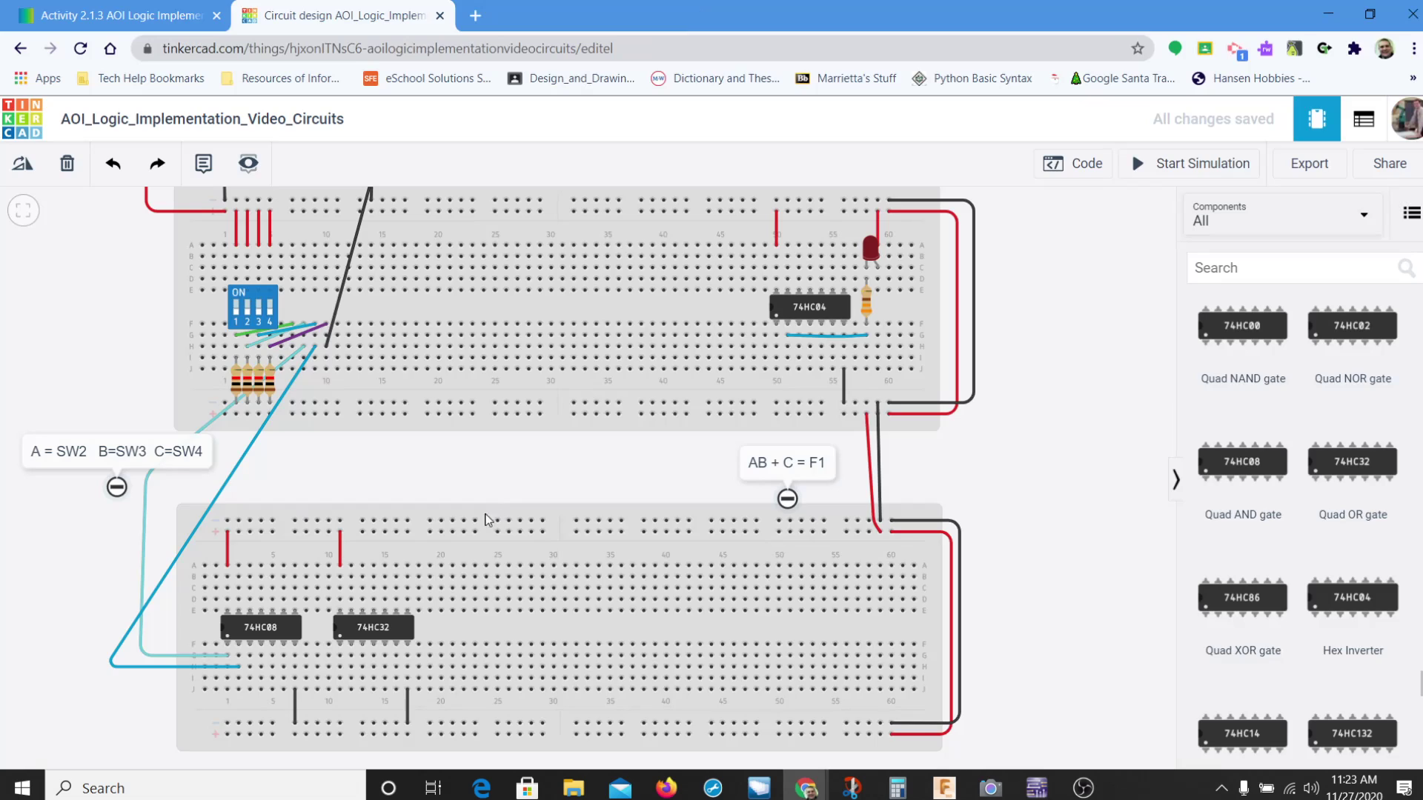
pyautogui.click(250, 659)
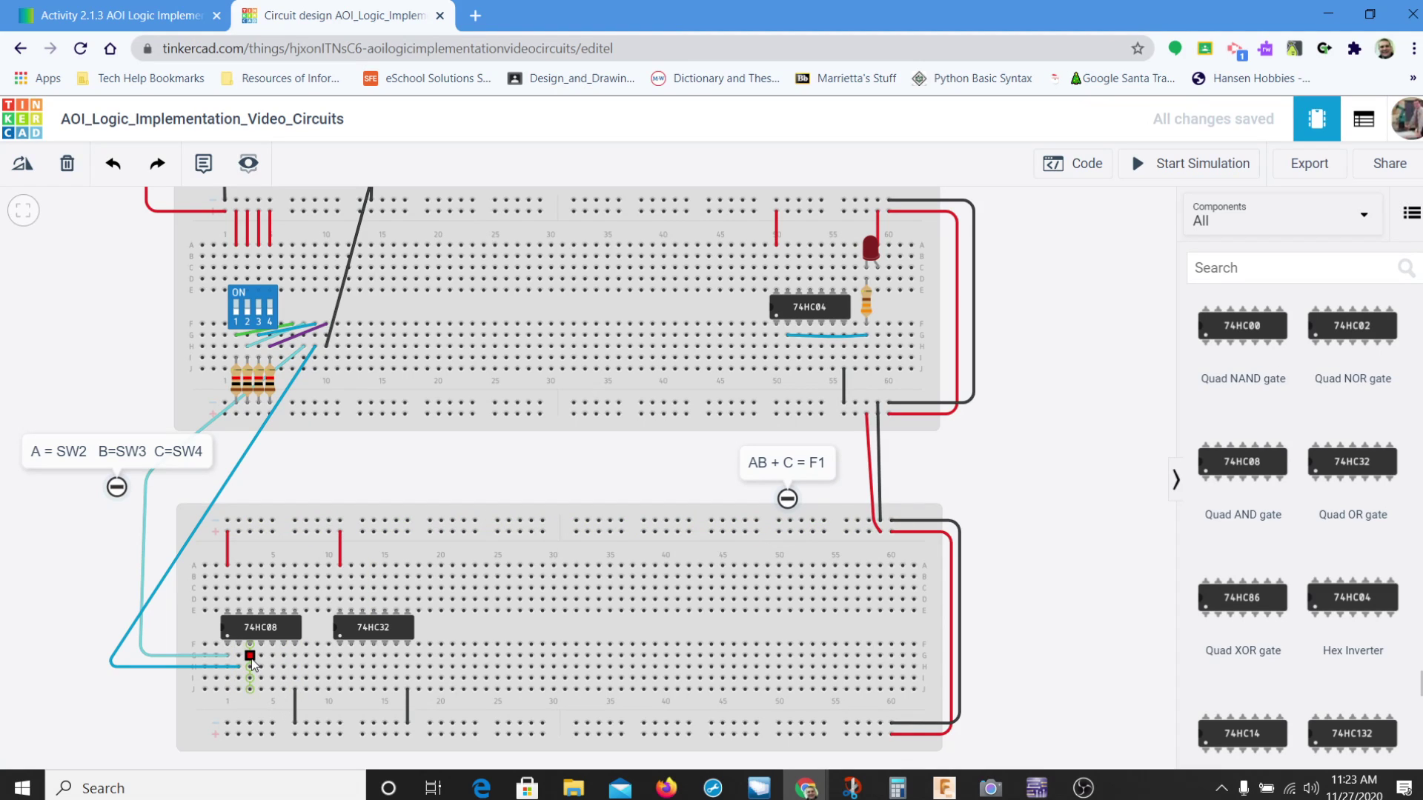
pyautogui.click(341, 656)
pyautogui.click(1112, 252)
pyautogui.click(1040, 433)
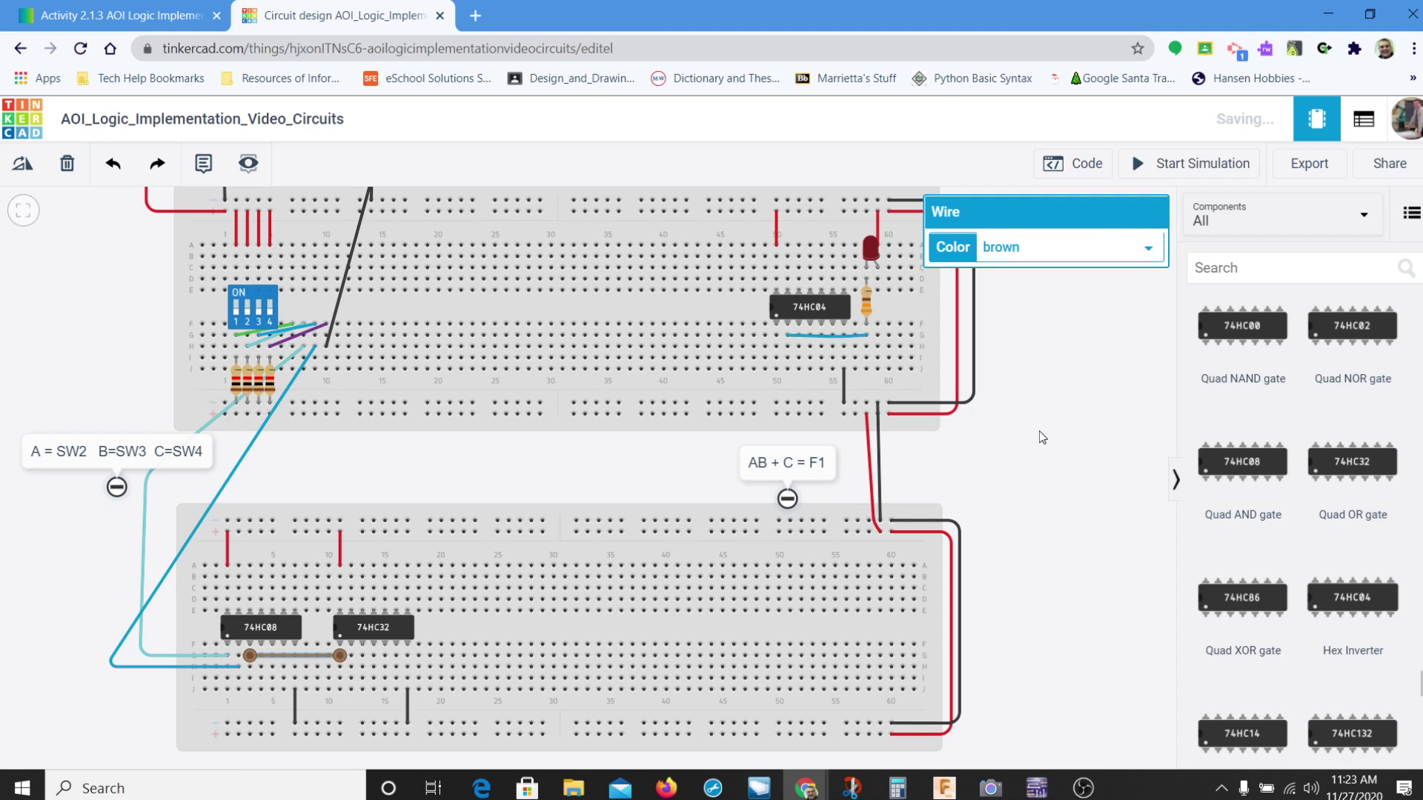
pyautogui.click(975, 539)
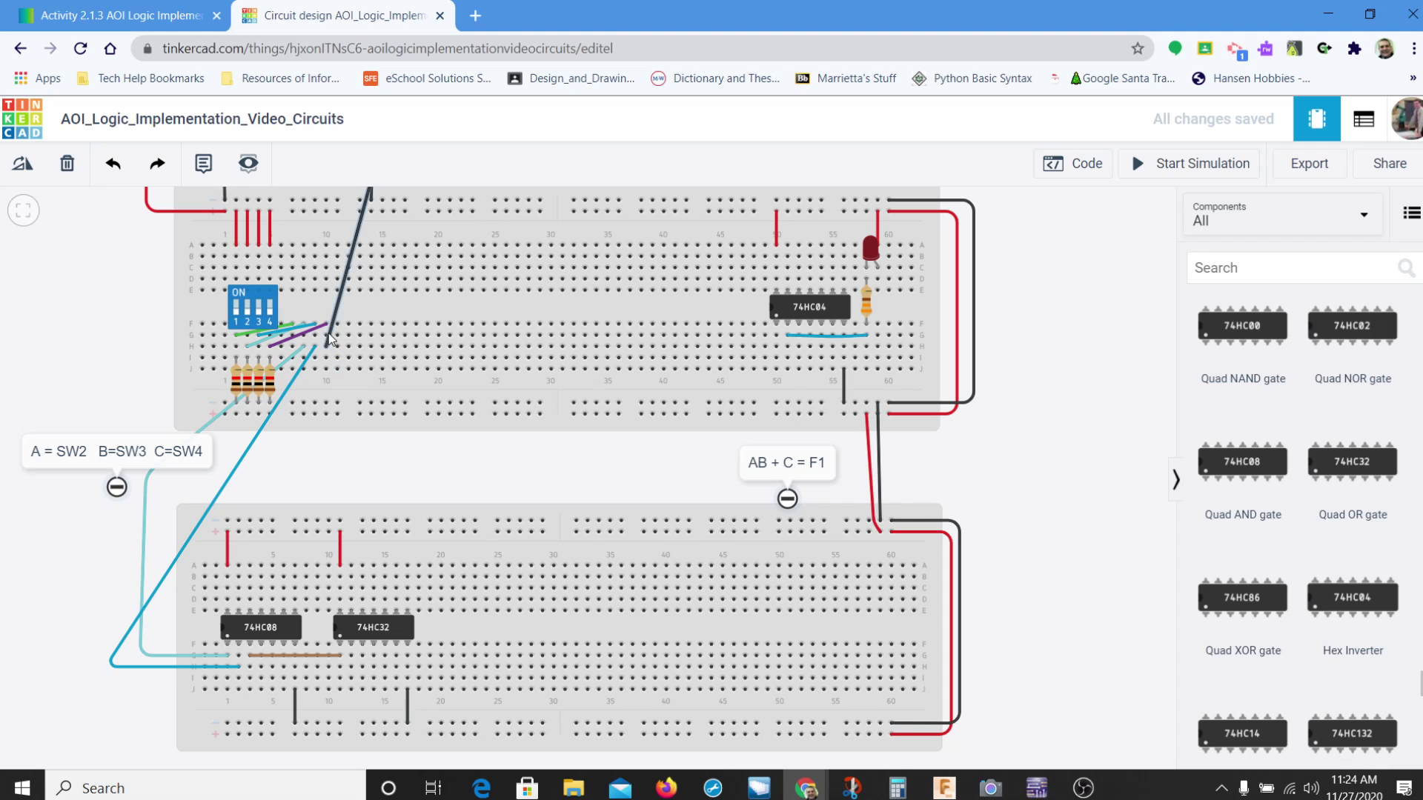
# - Connect J10 on the upper breadboard to G12 on the lower breadboard with a purple wire, feeding input C to the 74HC32
pyautogui.click(326, 368)
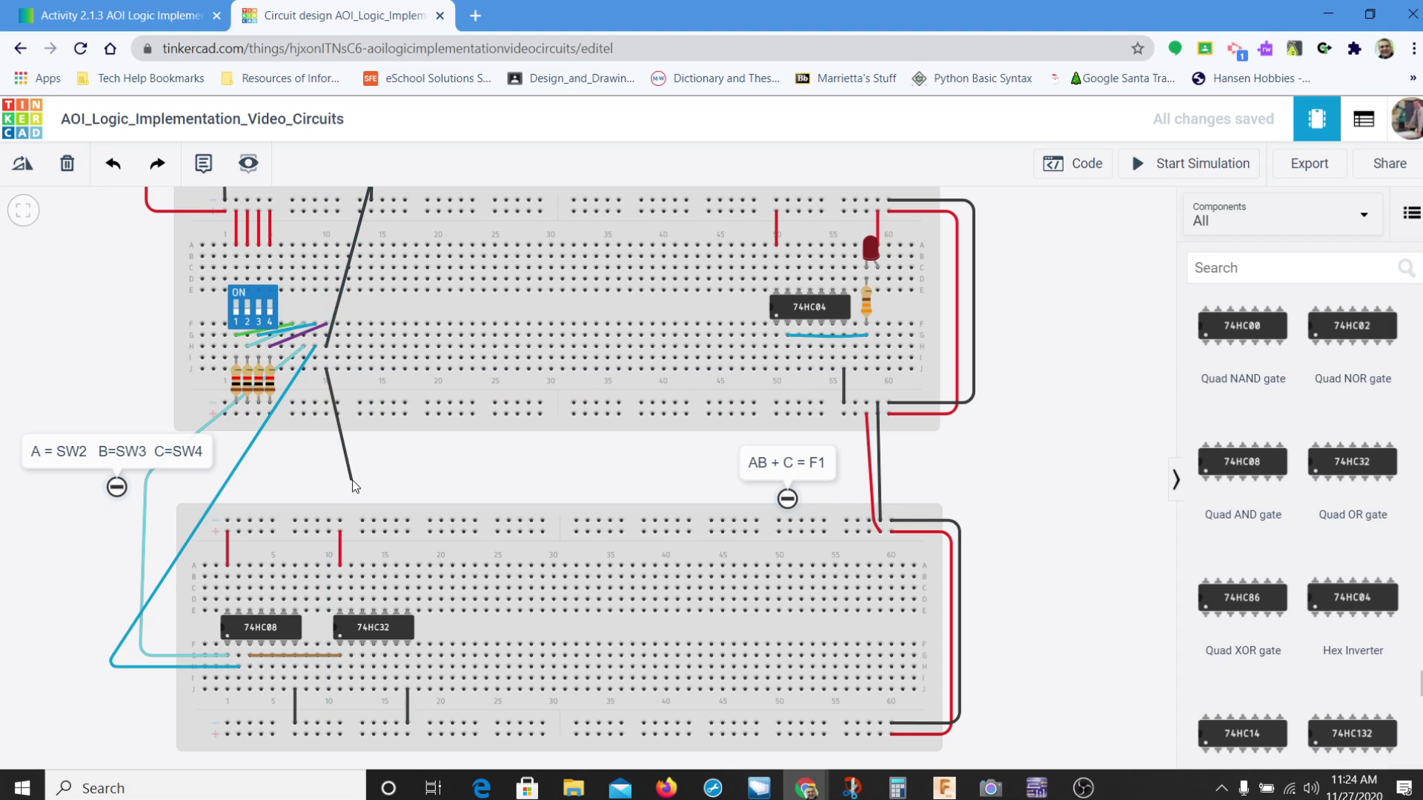
pyautogui.click(351, 655)
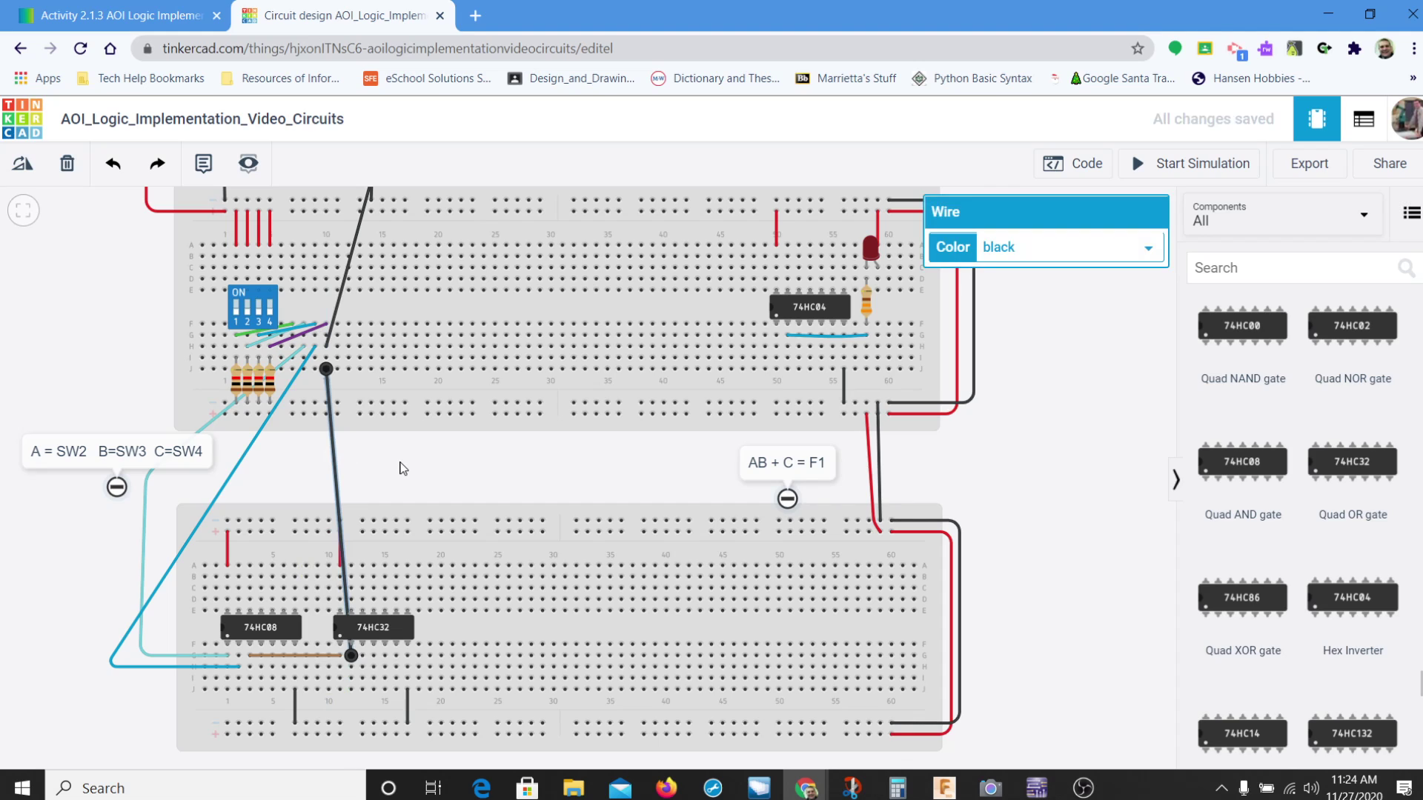
pyautogui.click(1063, 246)
pyautogui.click(1003, 389)
pyautogui.click(591, 478)
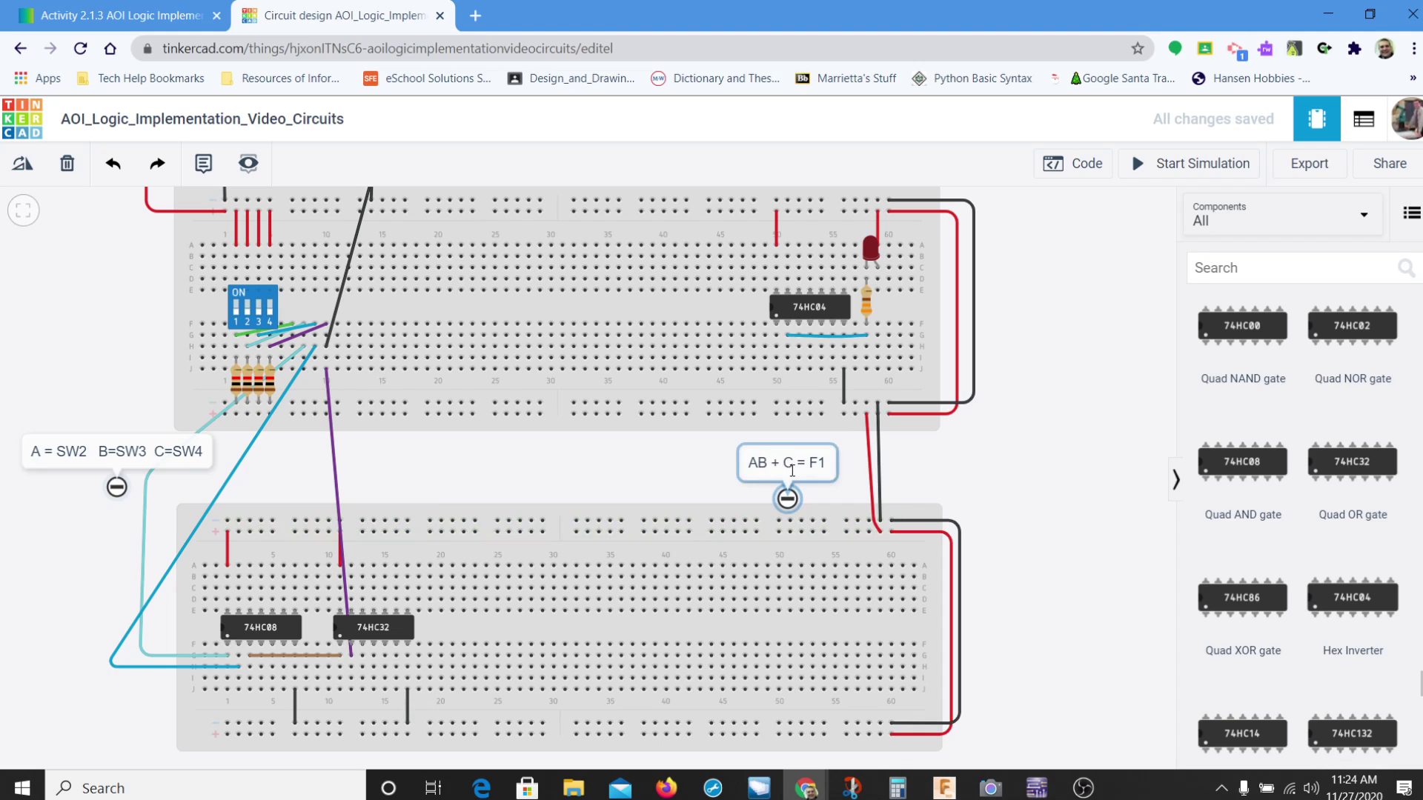
# - Connect the 74HC32 output at G13 to the 74HC04 input at G50 on the upper breadboard with a bent brown wire
pyautogui.click(362, 658)
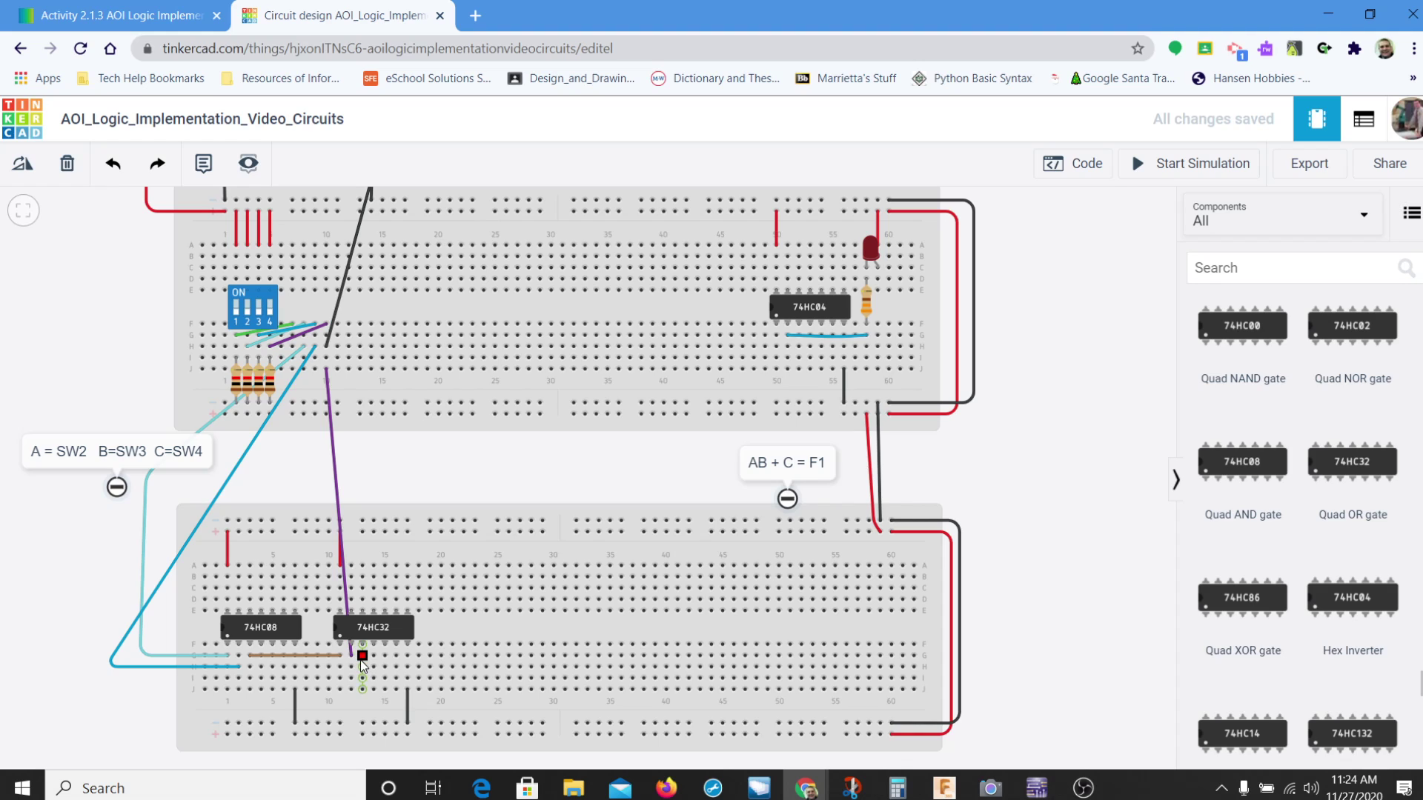
pyautogui.click(701, 469)
pyautogui.click(777, 337)
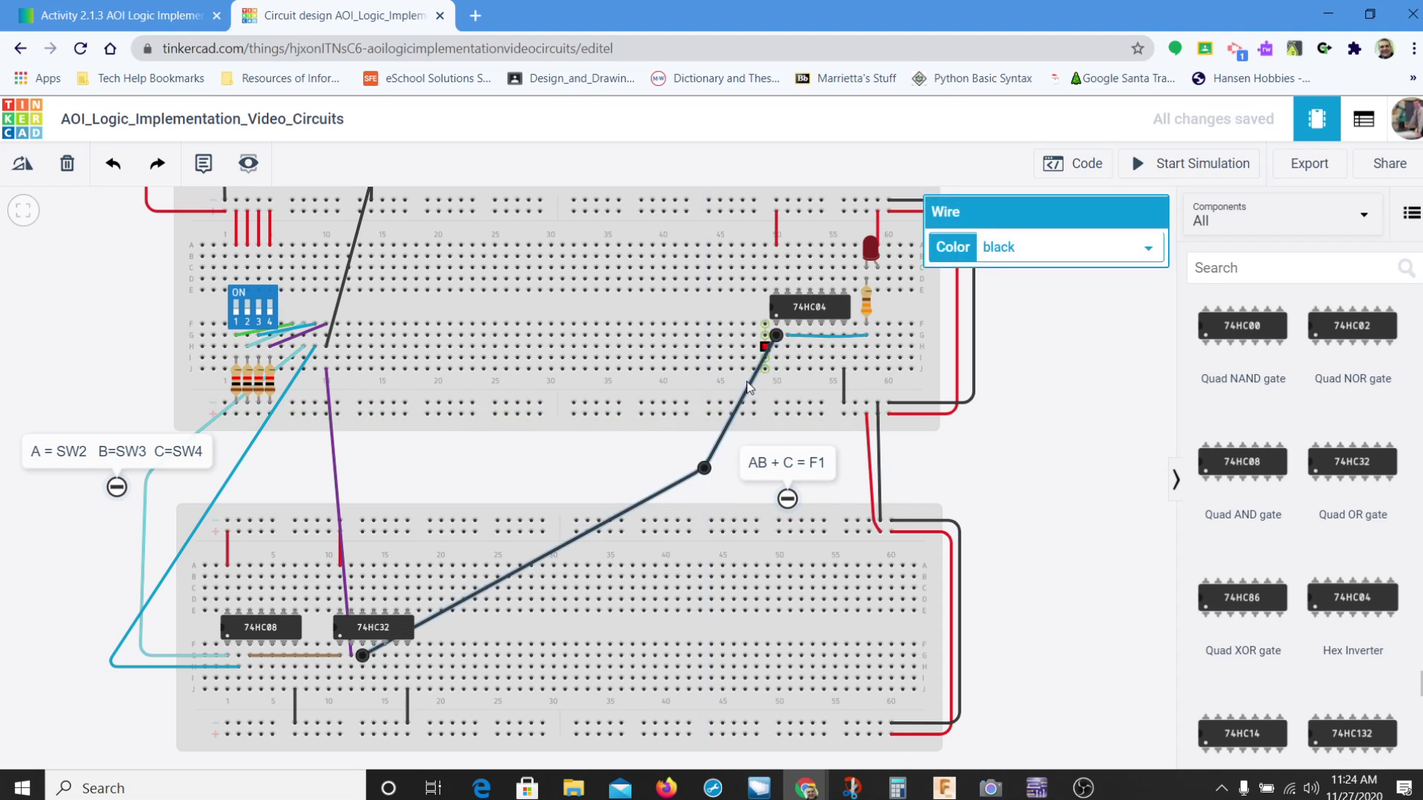
pyautogui.click(1054, 255)
pyautogui.click(1038, 418)
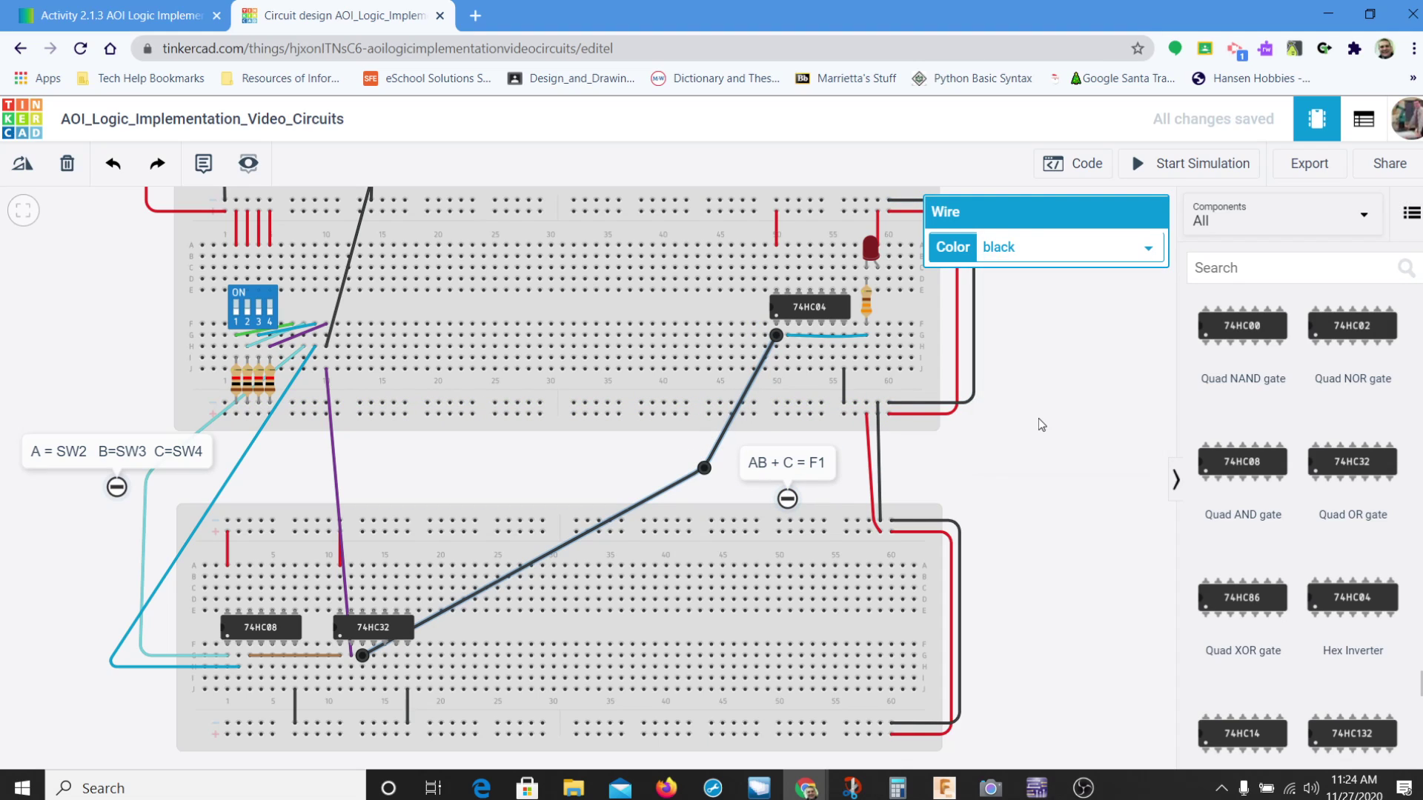
pyautogui.click(986, 492)
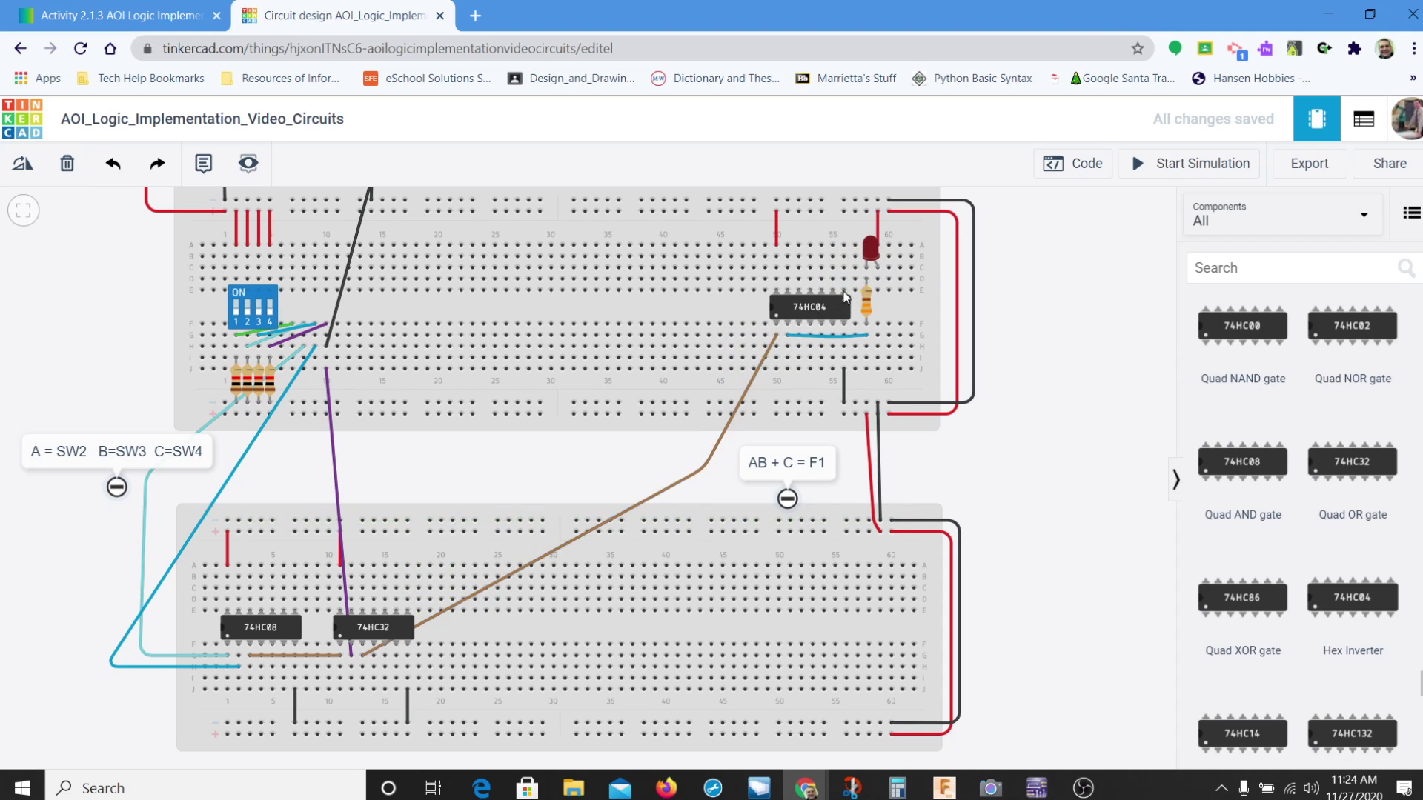
# - Delete the long diagonal black wire that runs up from H10 on the upper breadboard
pyautogui.click(335, 306)
pyautogui.press('Delete')
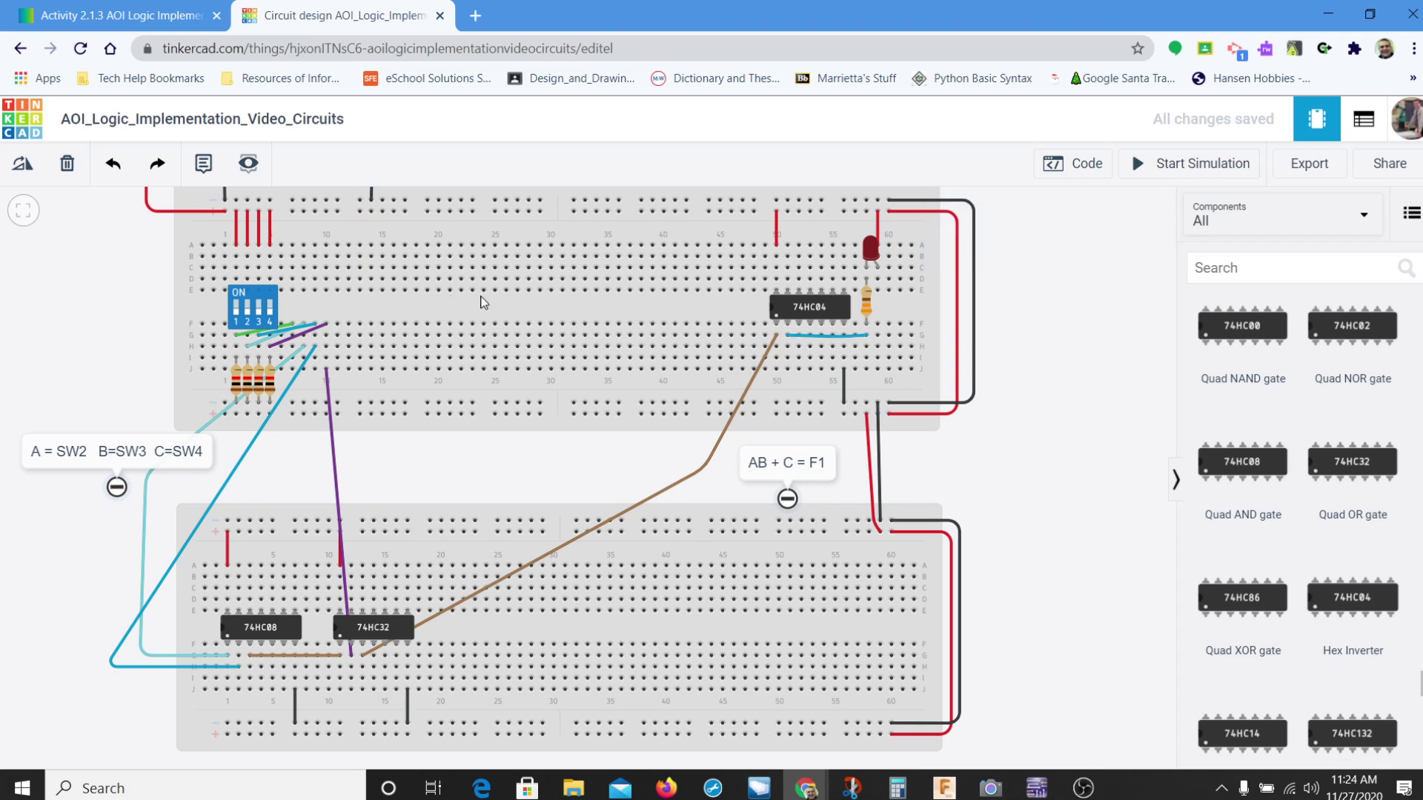
pyautogui.scroll(2, 1021, 289)
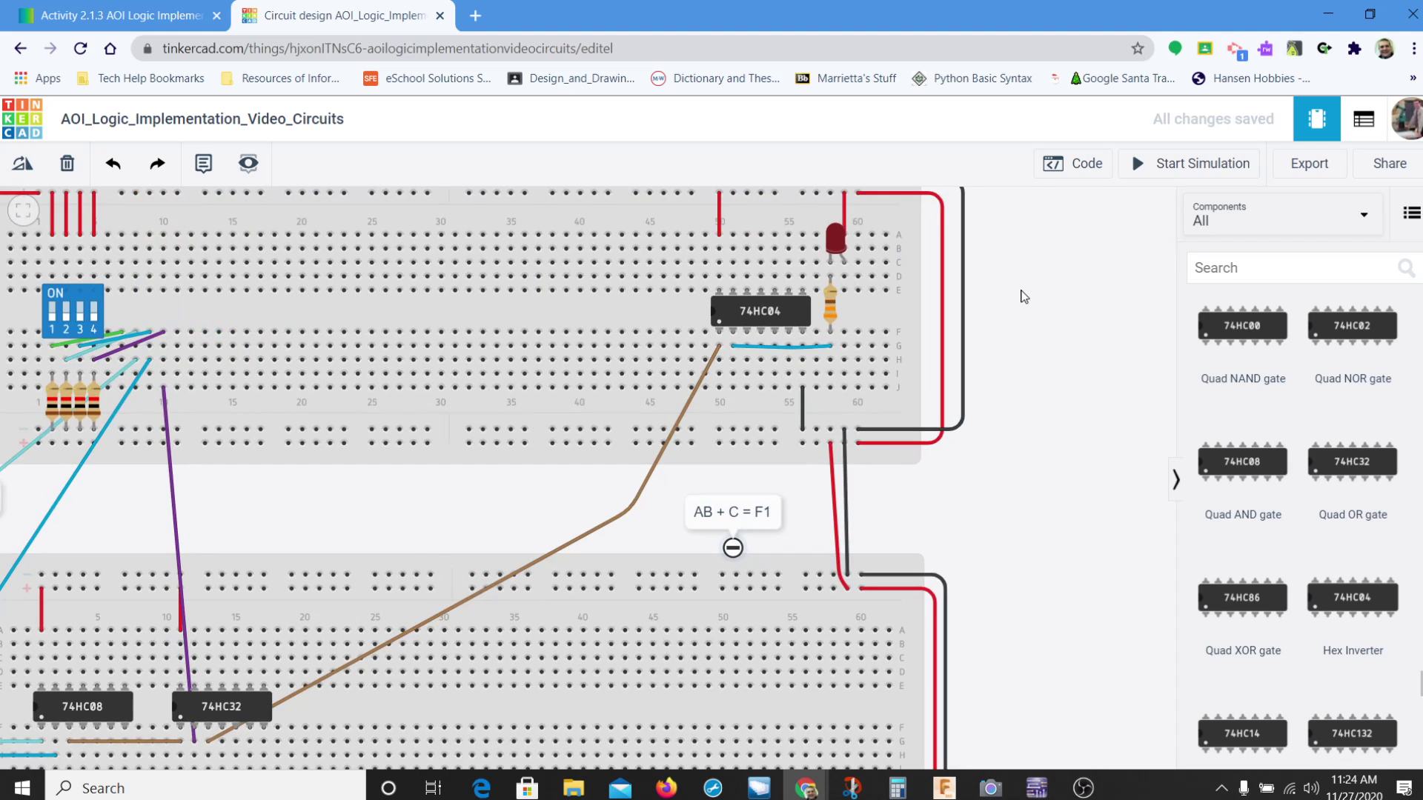
pyautogui.scroll(-5, 1021, 289)
pyautogui.moveTo(697, 275); pyautogui.dragTo(699, 344)
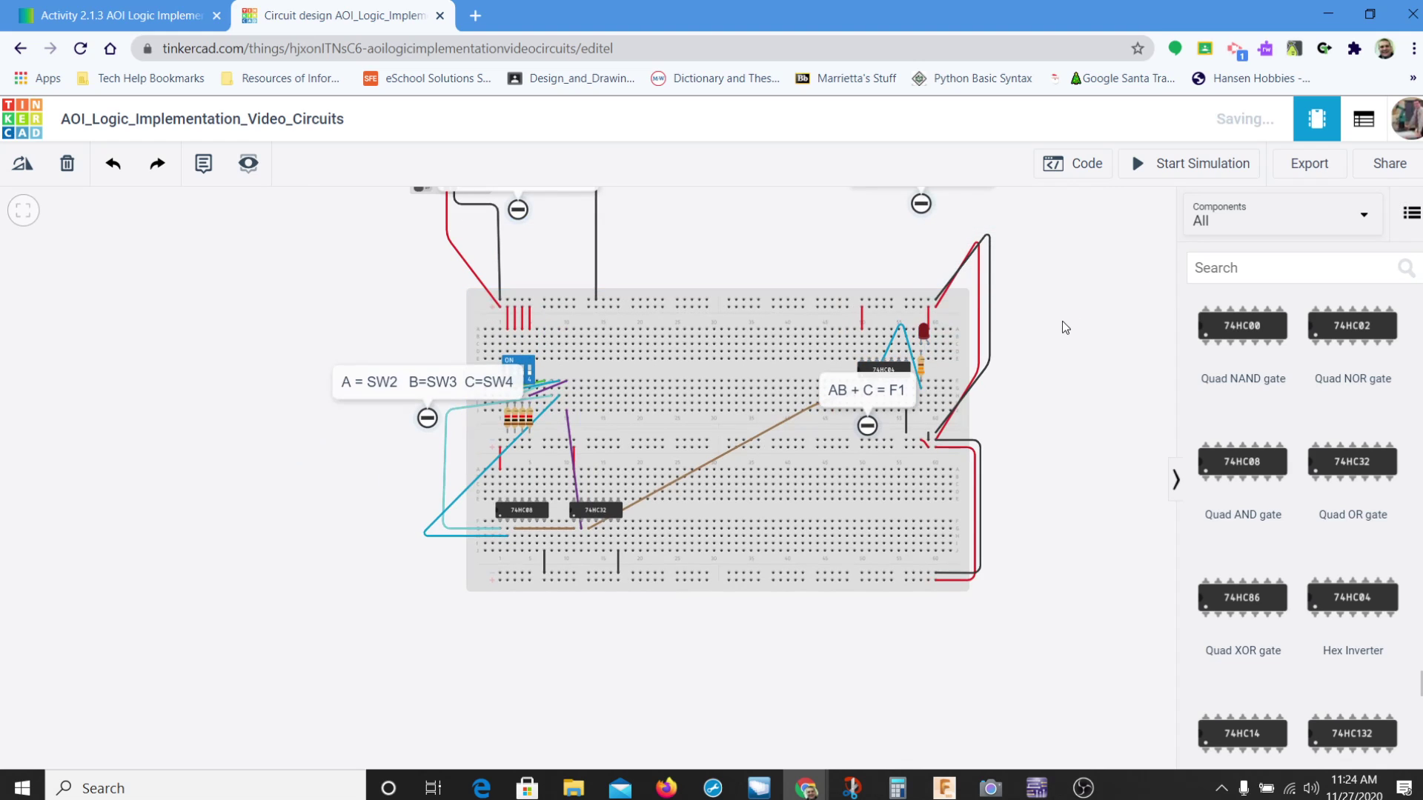
pyautogui.hotkey('ctrl', 'z')
# - Start the simulation and toggle DIP switches 2, 3 and 4 to test the AB + C logic on the output LED
pyautogui.moveTo(1045, 325); pyautogui.dragTo(1006, 449)
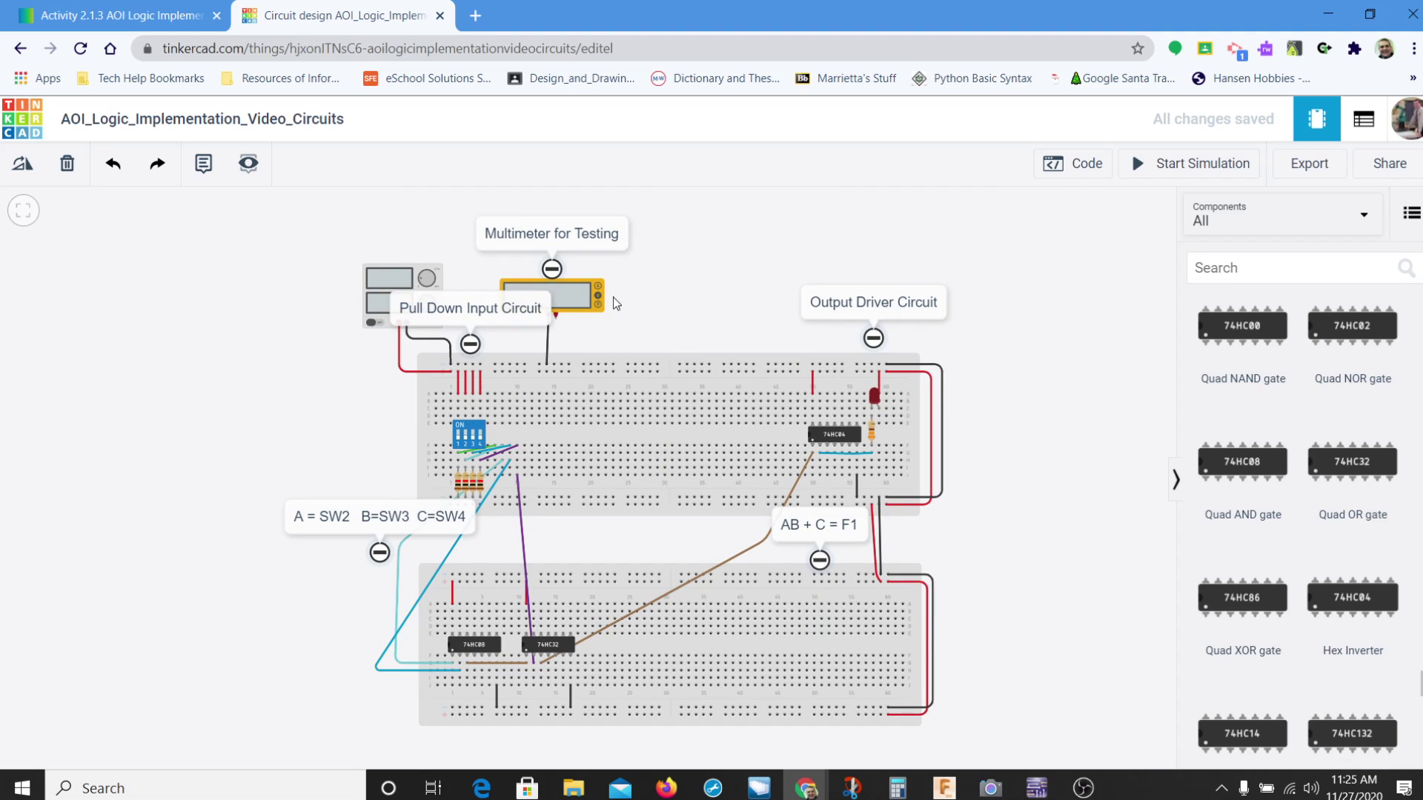
pyautogui.click(1197, 163)
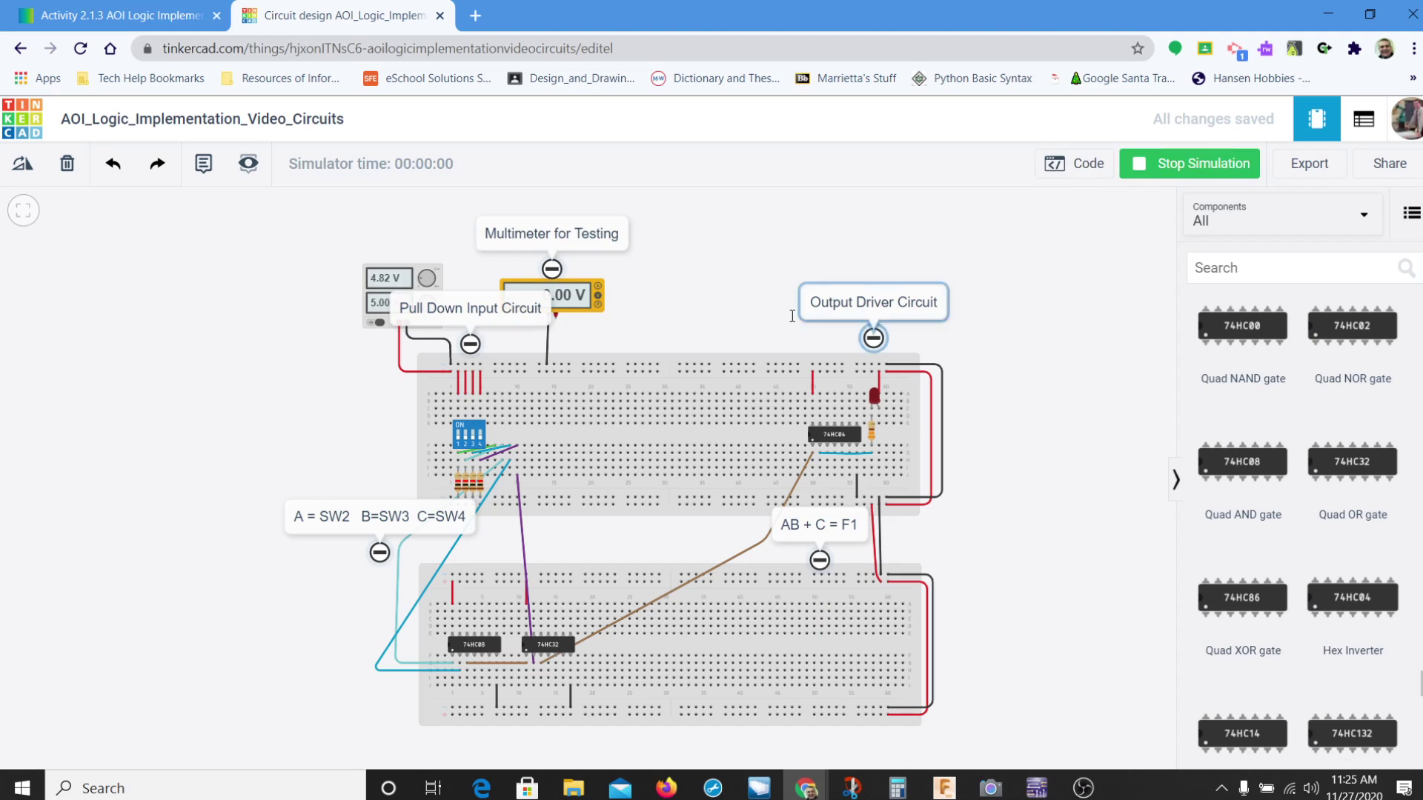
pyautogui.click(472, 442)
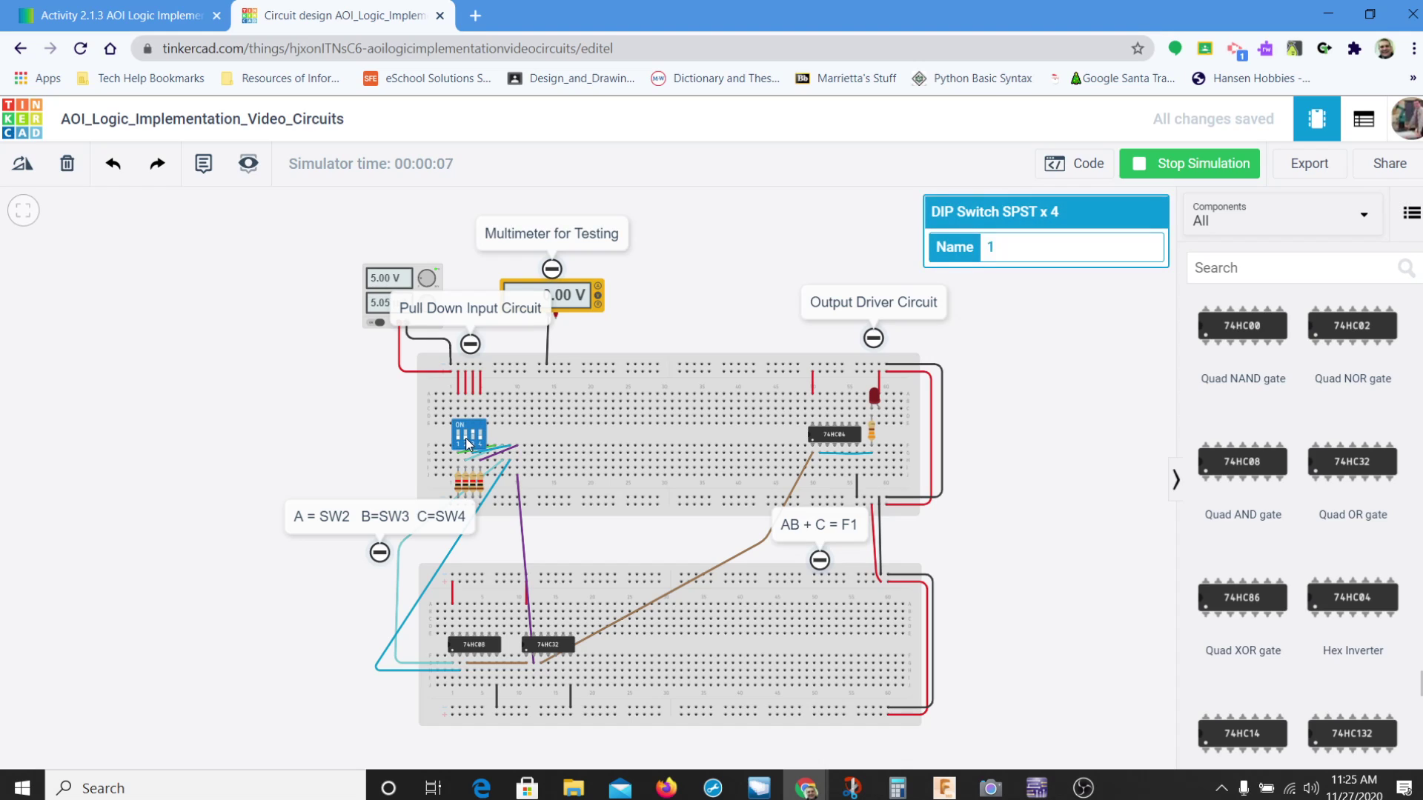
pyautogui.click(467, 443)
pyautogui.click(470, 440)
pyautogui.click(479, 443)
pyautogui.click(467, 441)
pyautogui.click(481, 441)
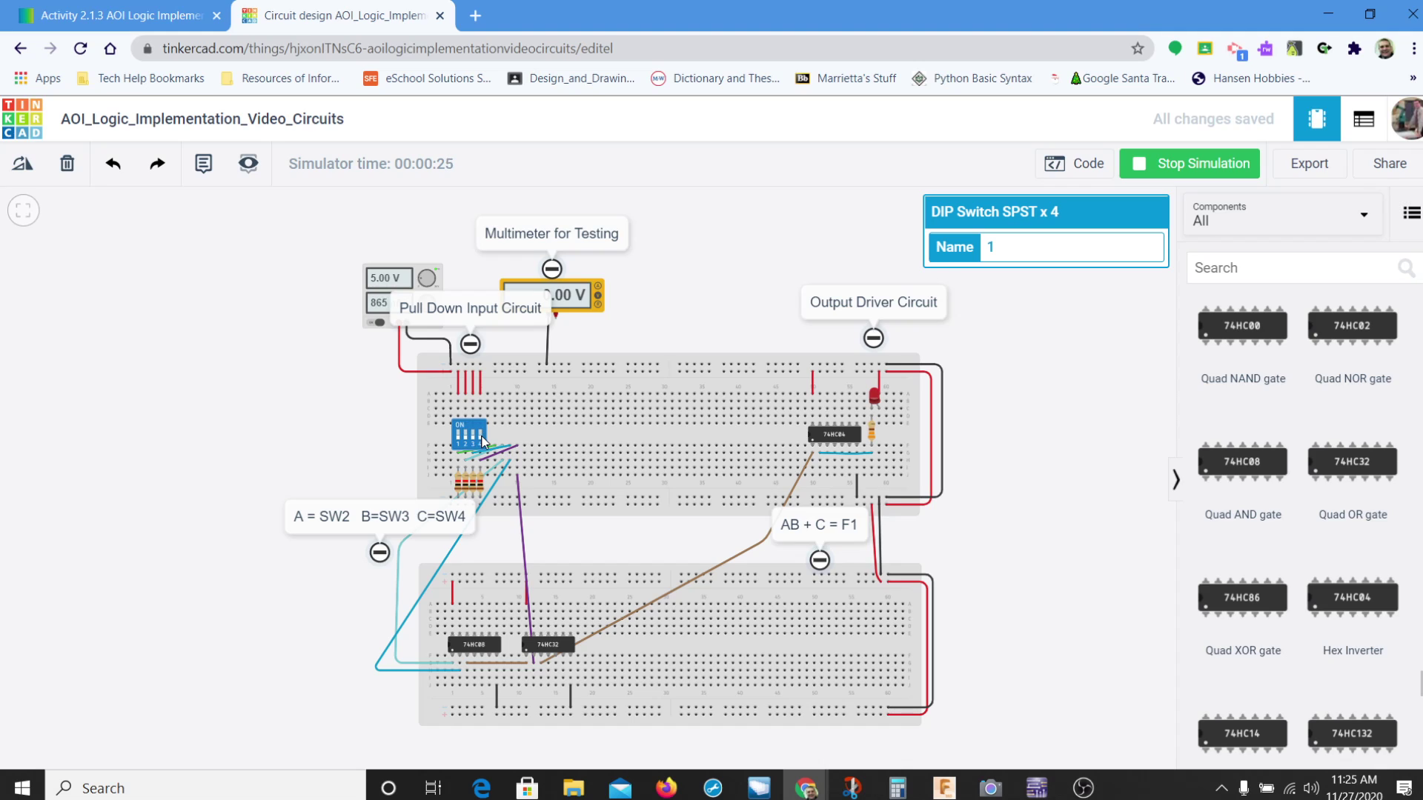
pyautogui.click(999, 452)
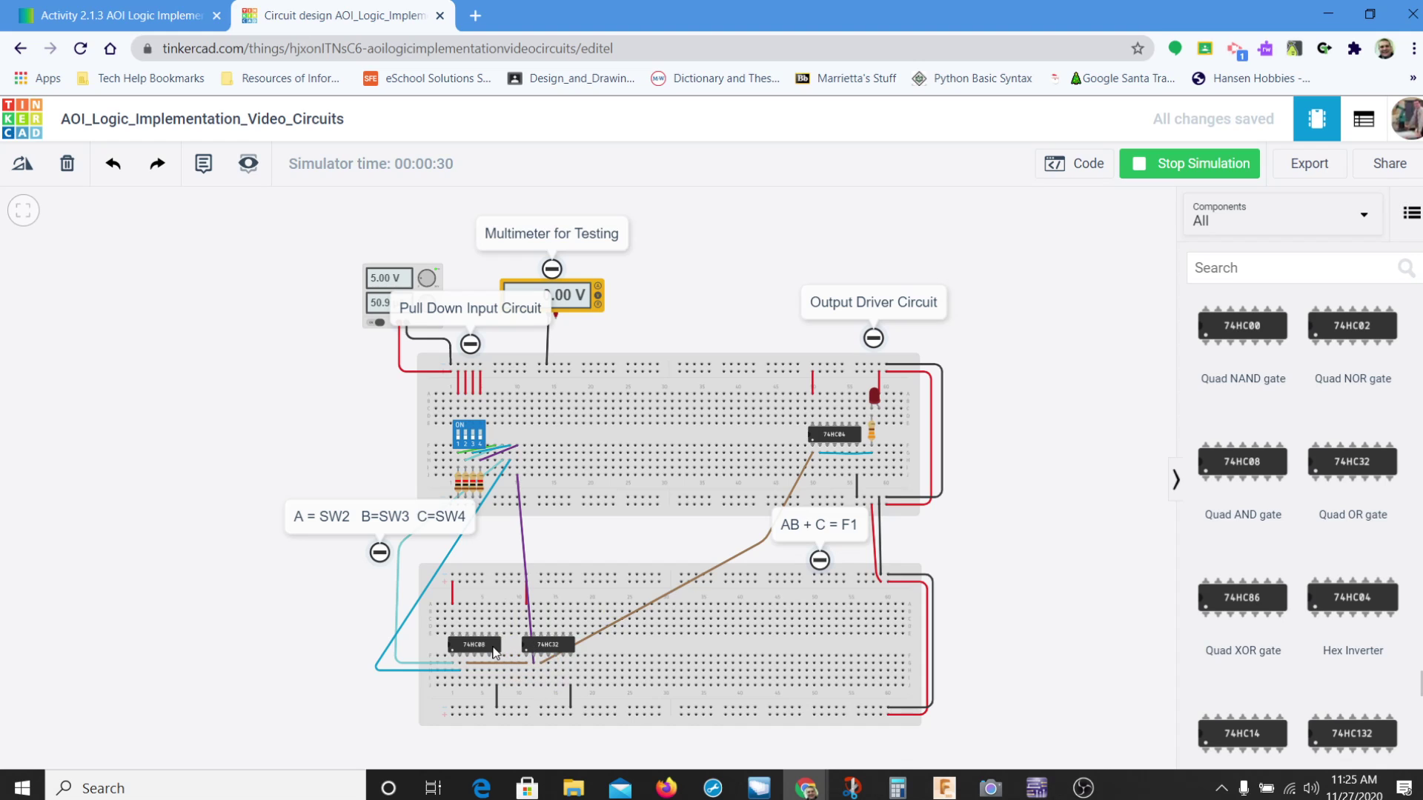
# - Compare the breadboard circuit with the AB + C = F1 schematics in Multisim Live and desktop Multisim, and return to Tinkercad
pyautogui.hotkey('alt', 'Tab')
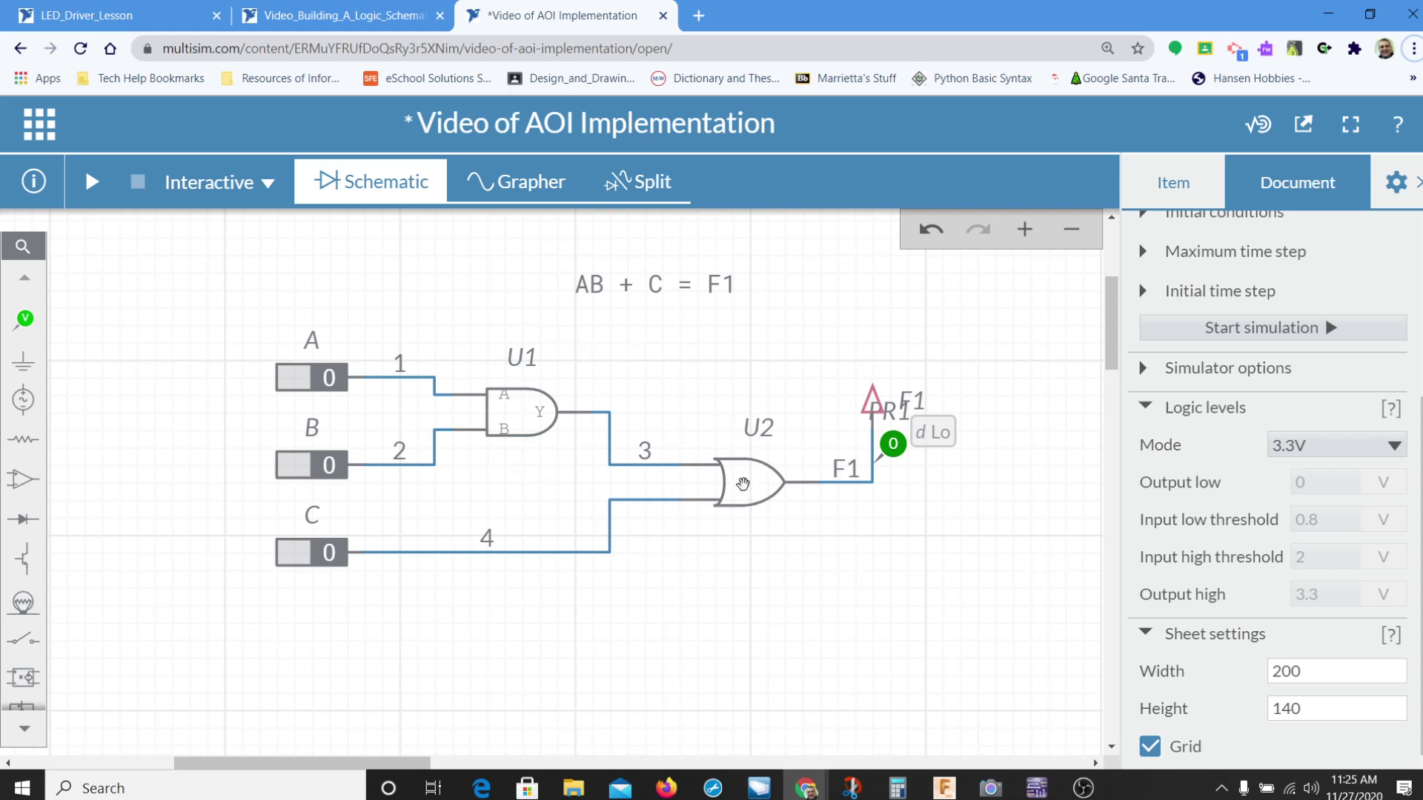
pyautogui.hotkey('alt', 'Tab')
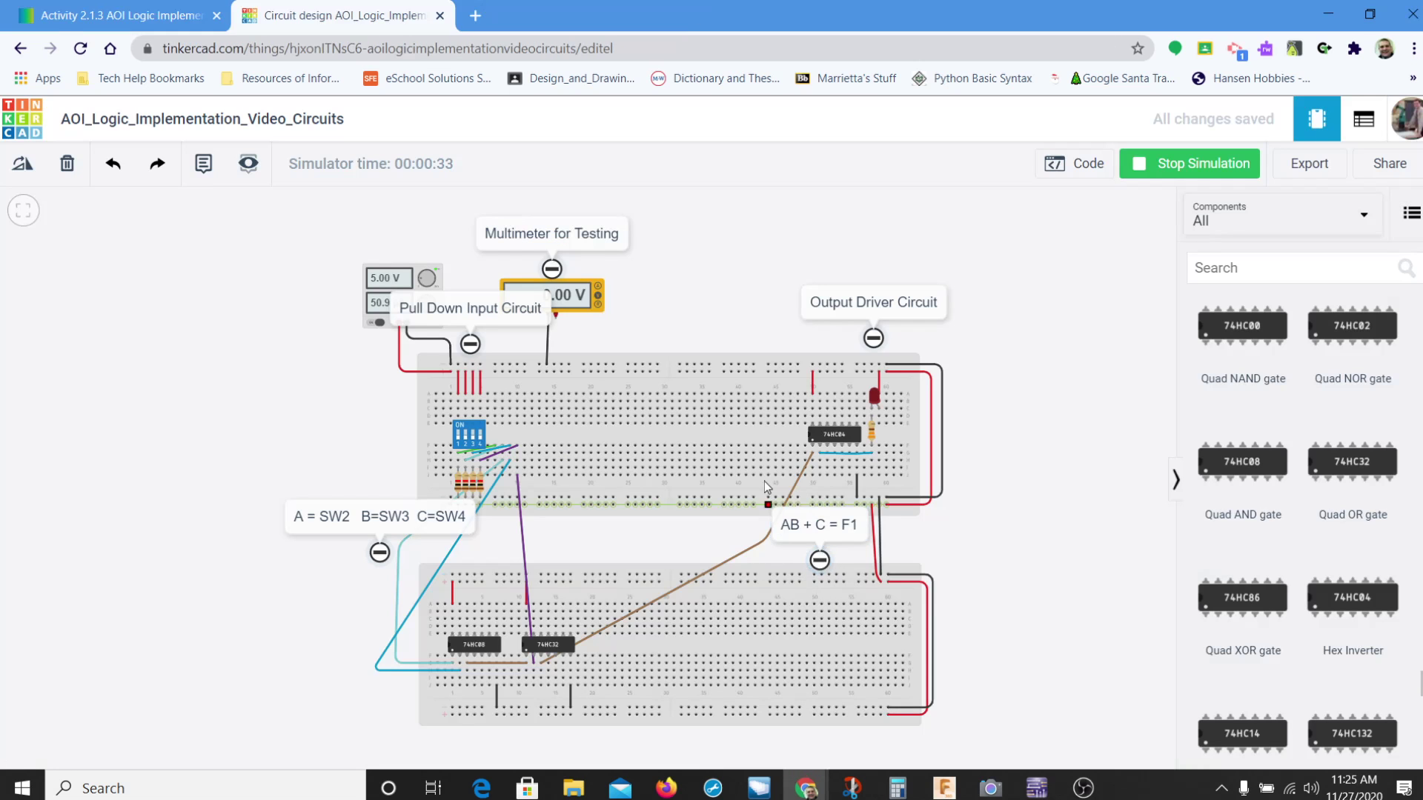
pyautogui.hotkey('alt', 'Tab')
pyautogui.hotkey('alt', 'Tab')
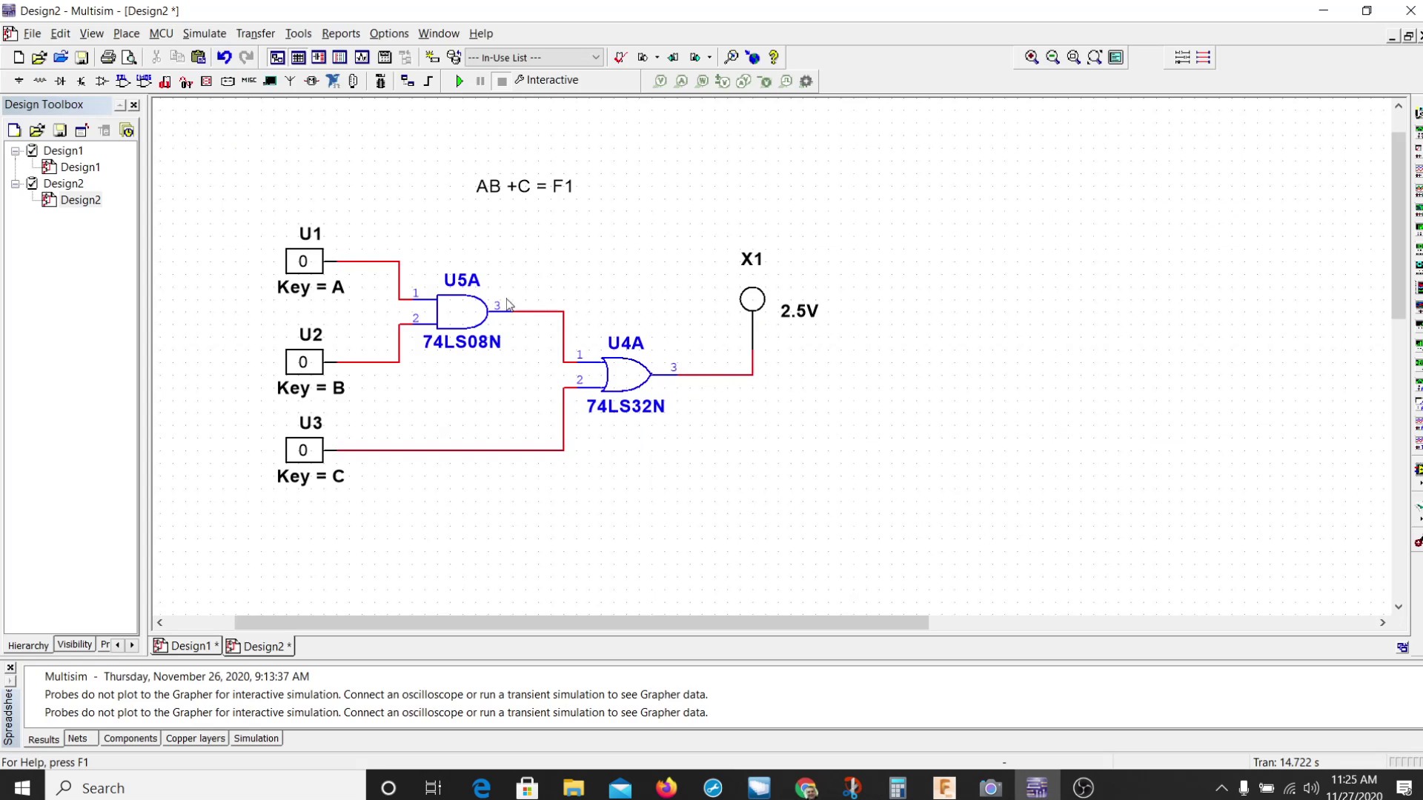
pyautogui.hotkey('alt', 'Tab')
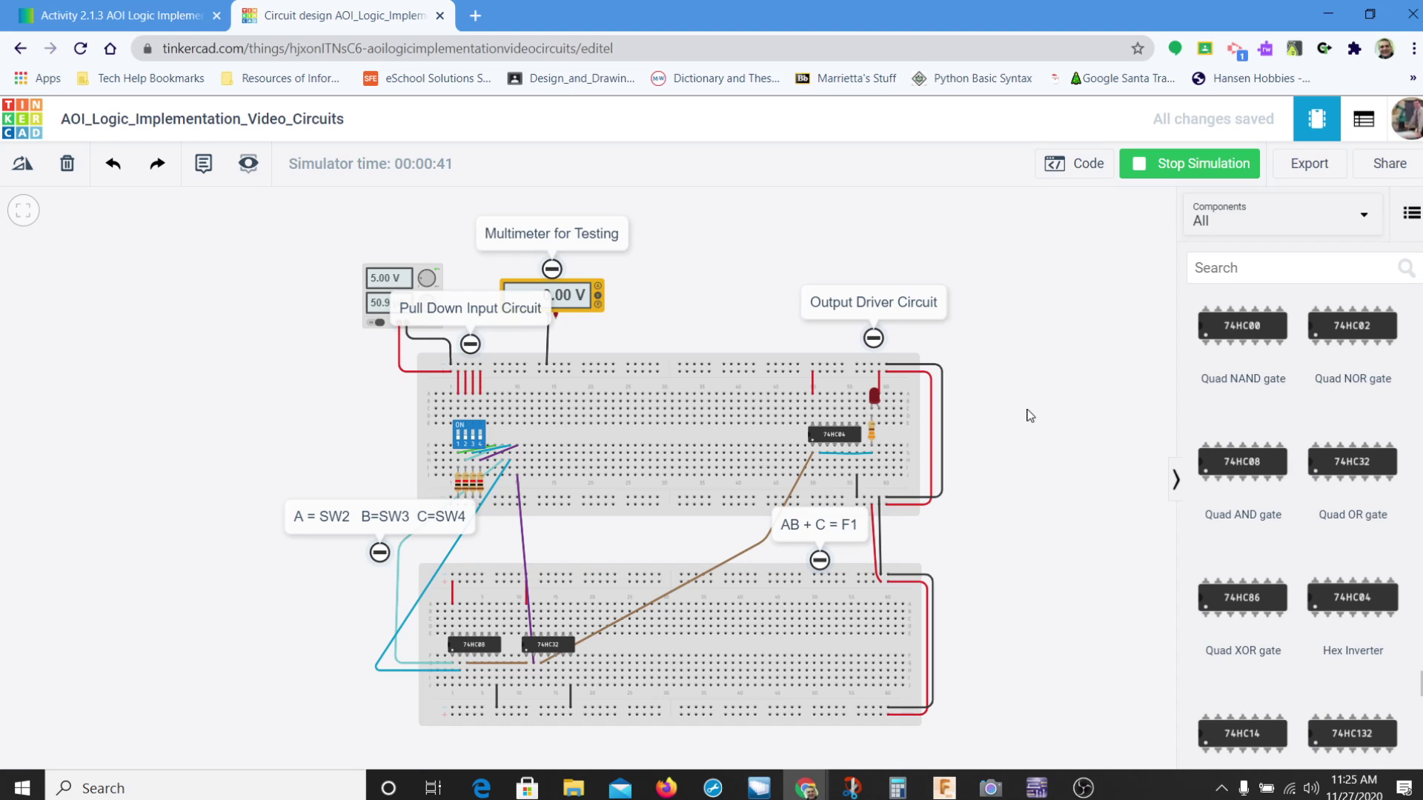
pyautogui.hotkey('alt', 'Tab')
pyautogui.hotkey('alt', 'Tab')
pyautogui.hotkey('alt', 'Tab')
pyautogui.hotkey('alt', 'Tab')
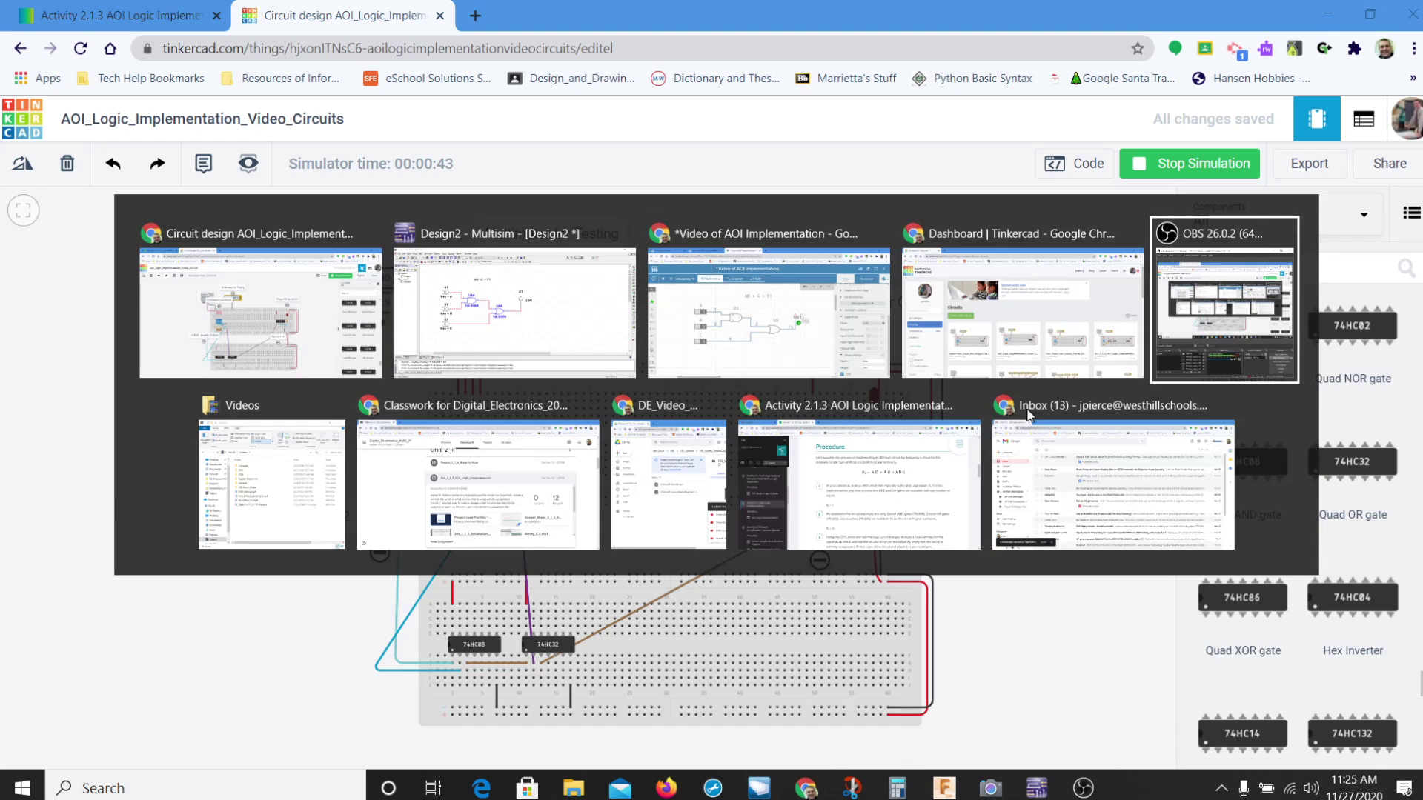